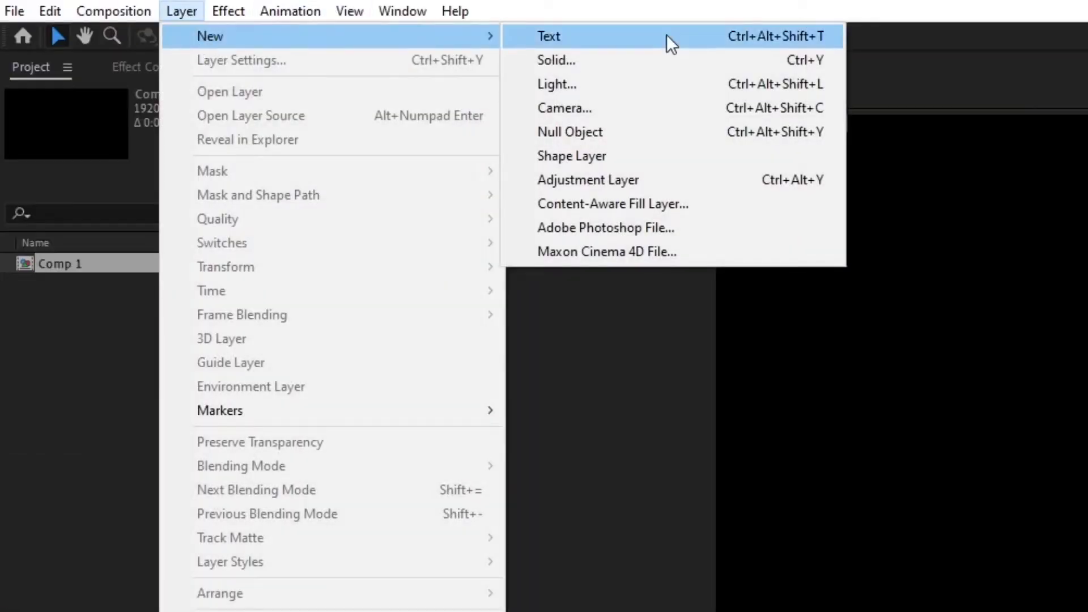
Step: Create a white solid layer named WATER in the composition
left_click(651, 73)
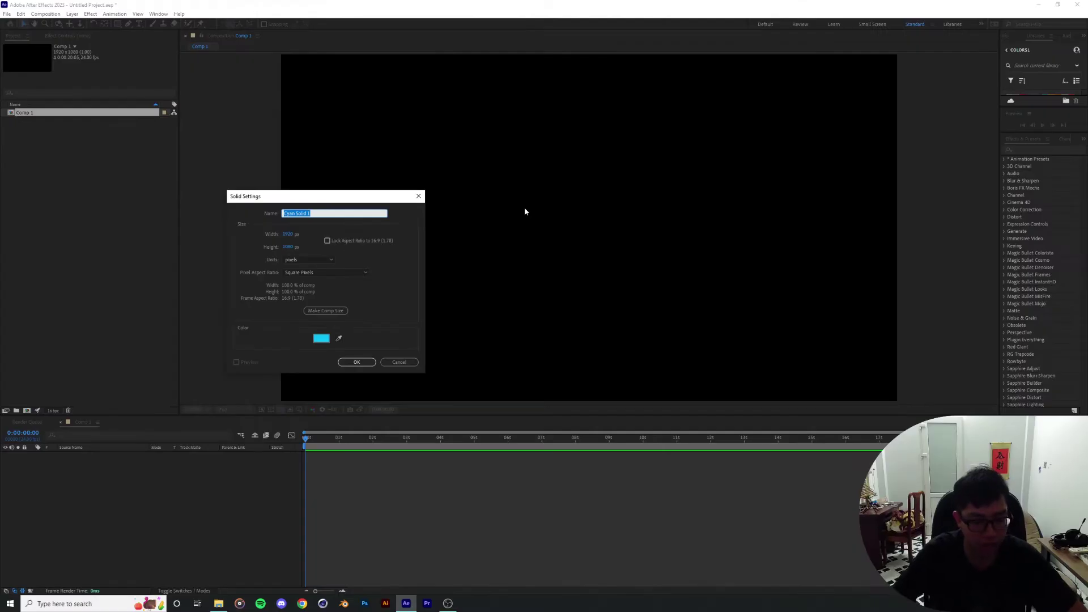
type("WATE")
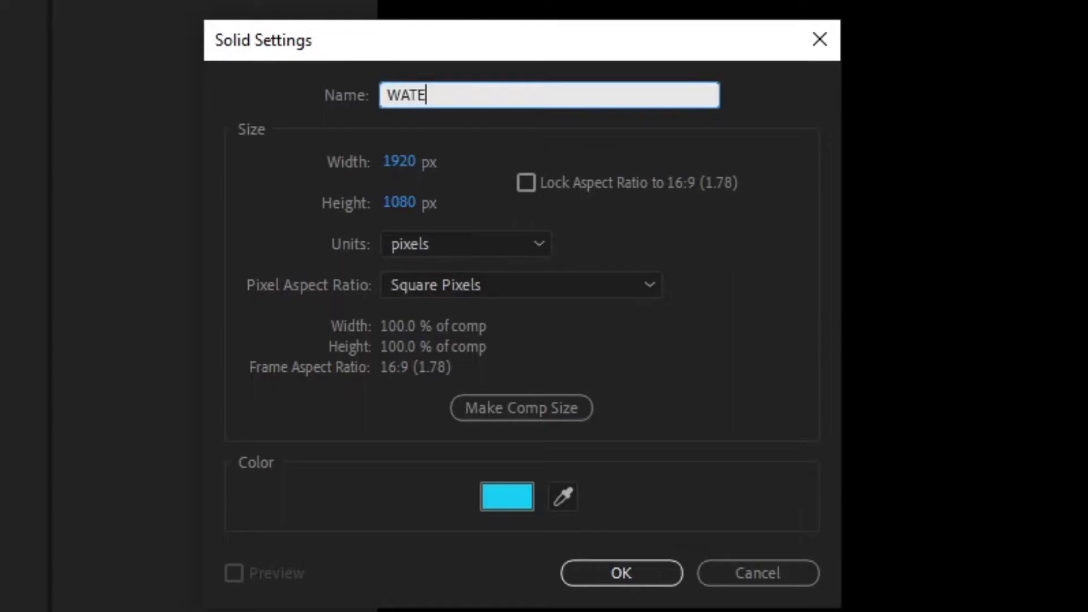
type("R")
left_click(507, 497)
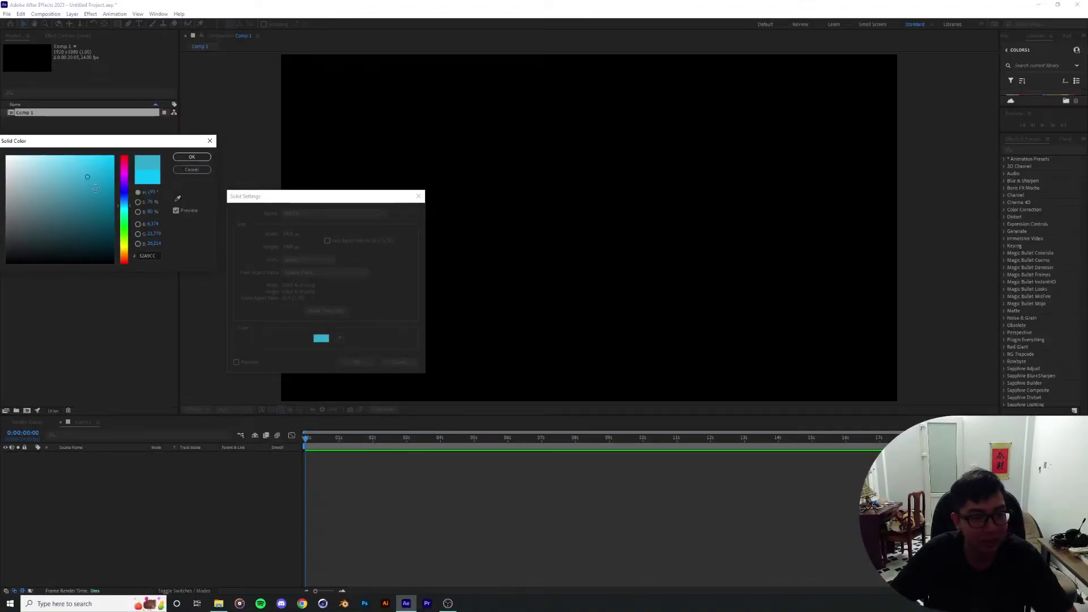
left_click_drag(43, 169, 5, 154)
left_click(196, 158)
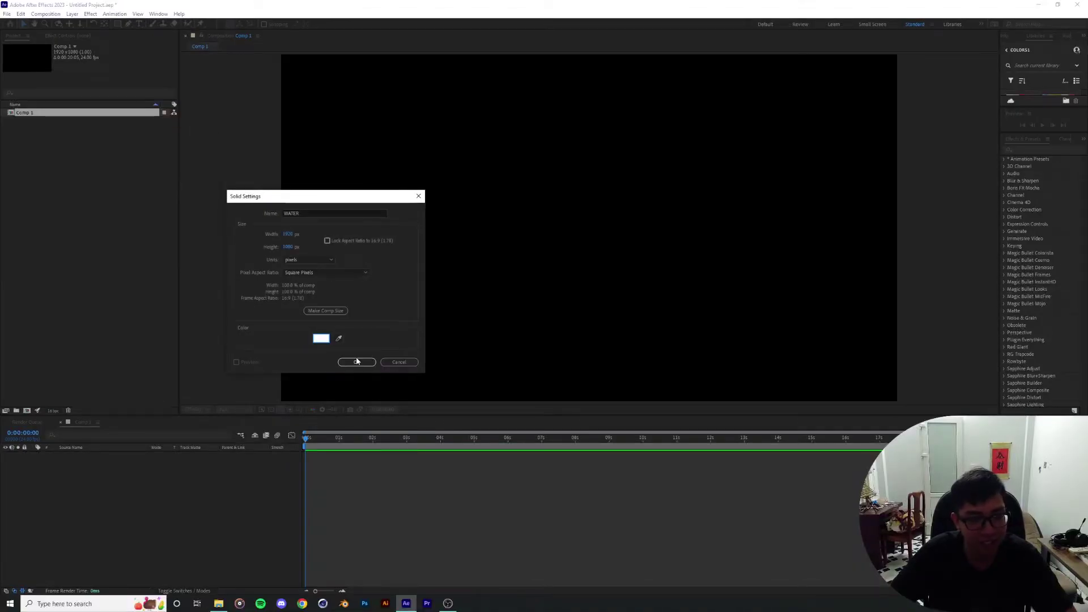
left_click(357, 362)
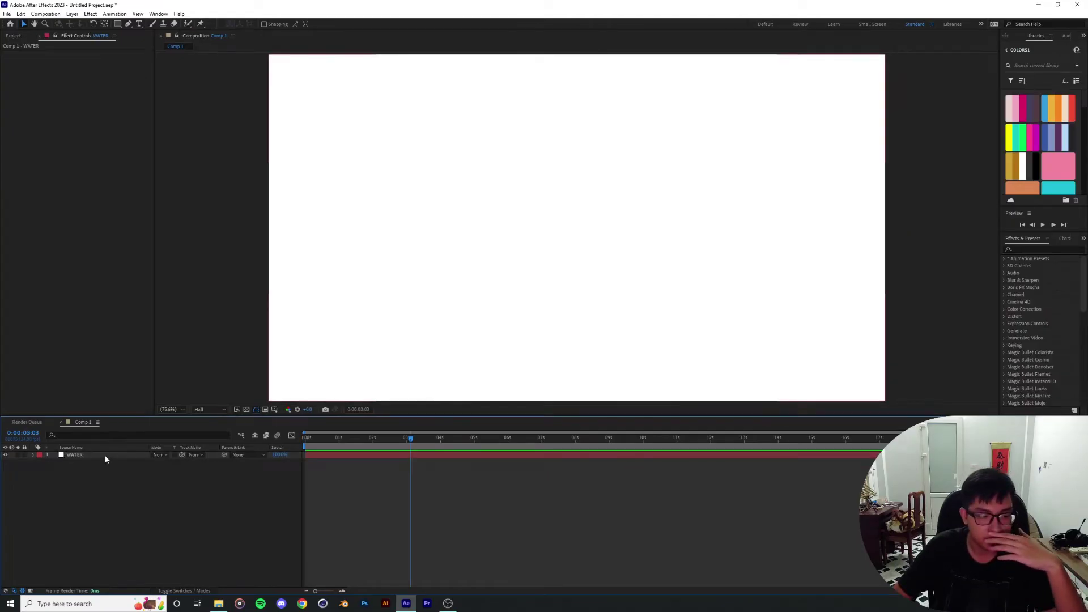
Step: Apply the Fractal Noise effect to the WATER layer and turn its Evolution to -29°
left_click(105, 454)
left_click(1047, 249)
type("fract")
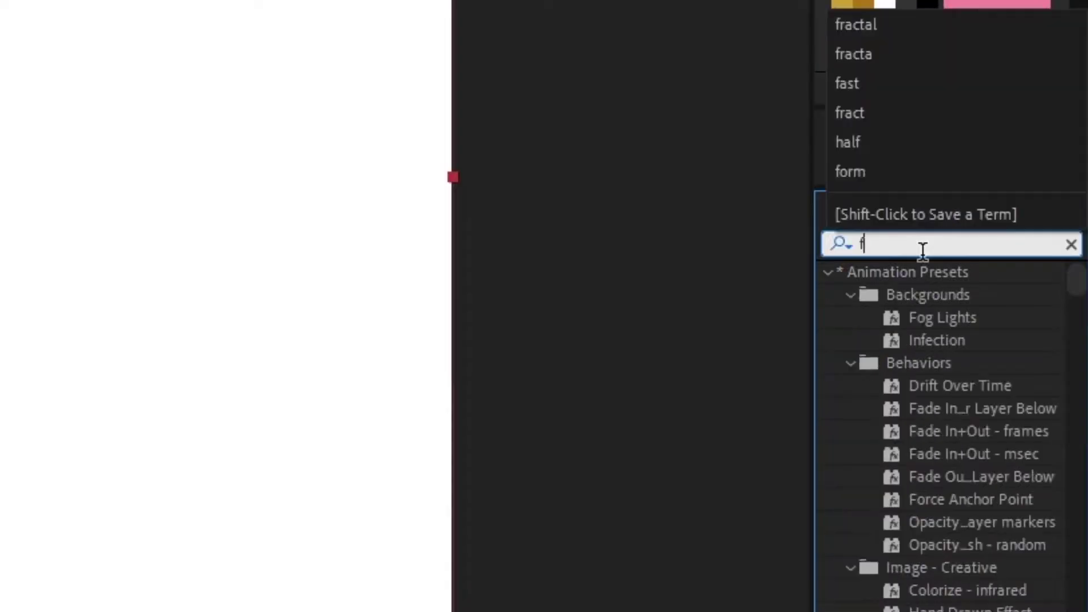
type("al")
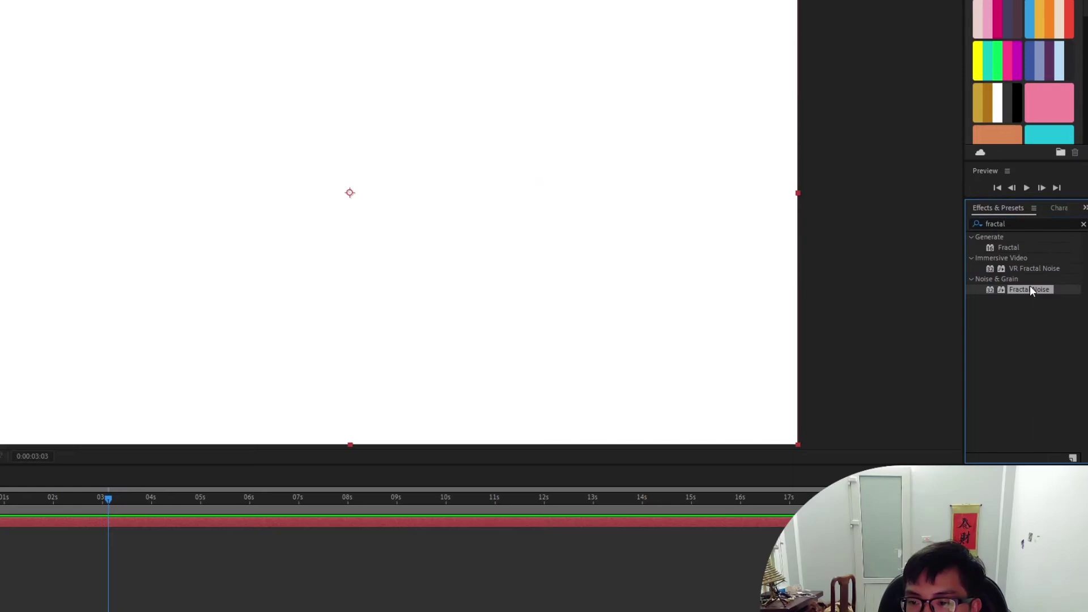
double_click(1037, 294)
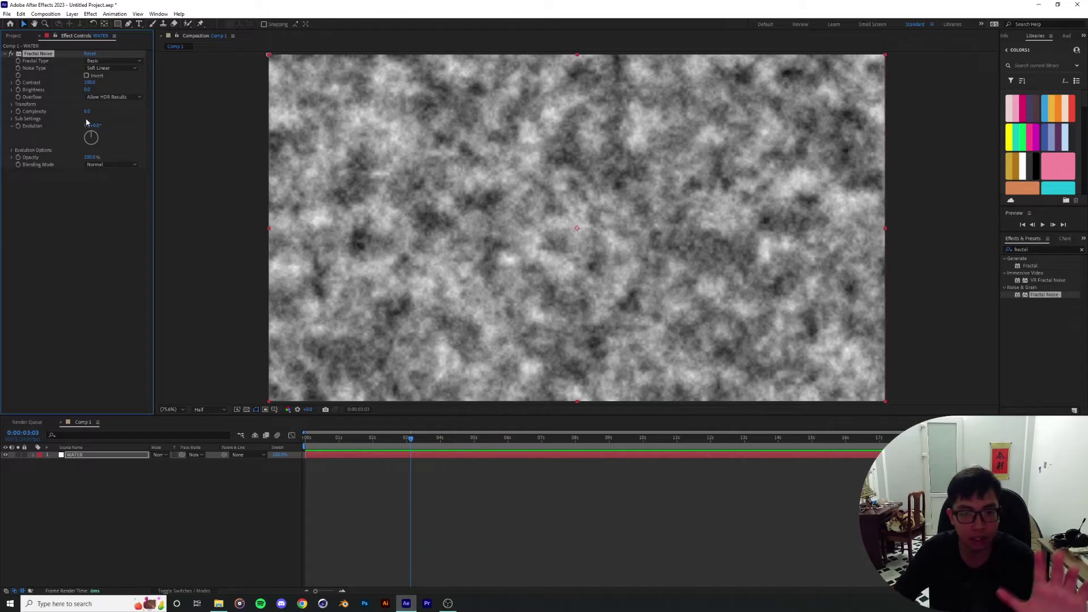
left_click_drag(87, 123, 171, 131)
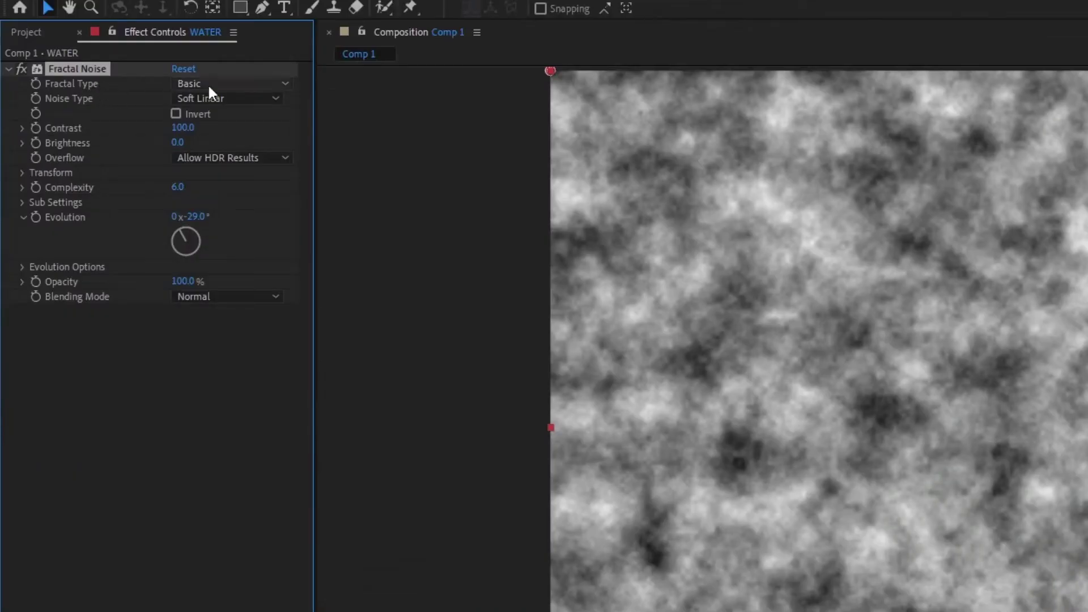
Step: Set the Fractal Noise to the Strings fractal type and the Linear noise type
left_click(209, 87)
left_click(250, 412)
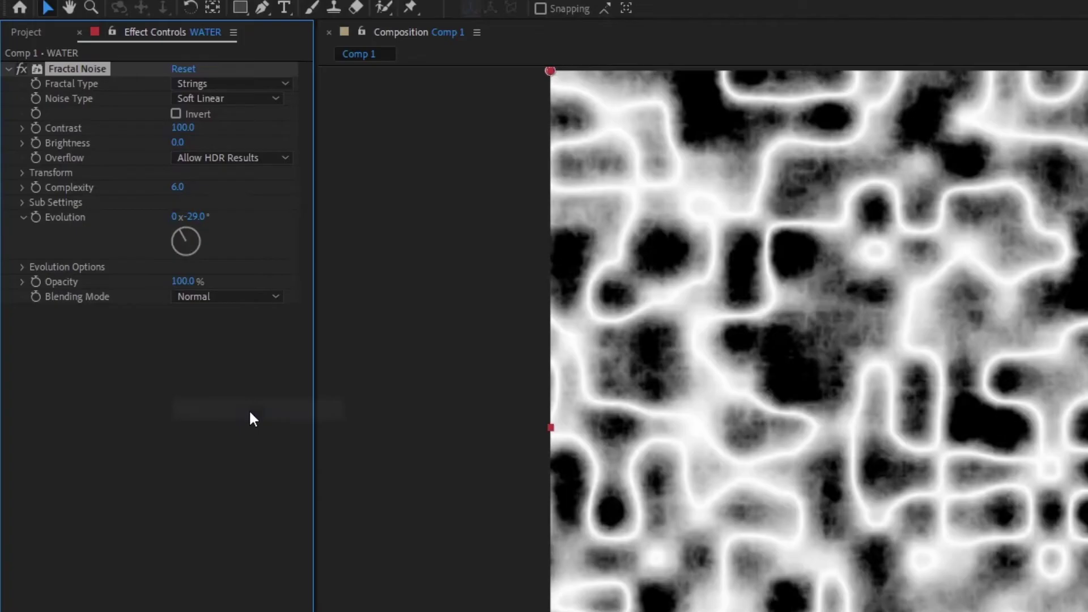
left_click(207, 102)
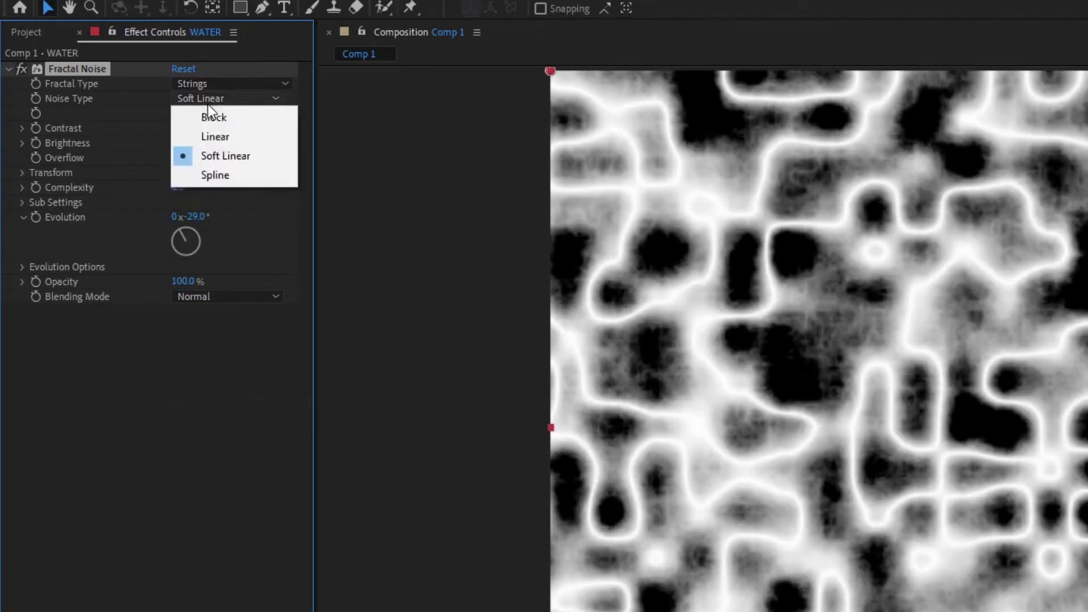
left_click(212, 138)
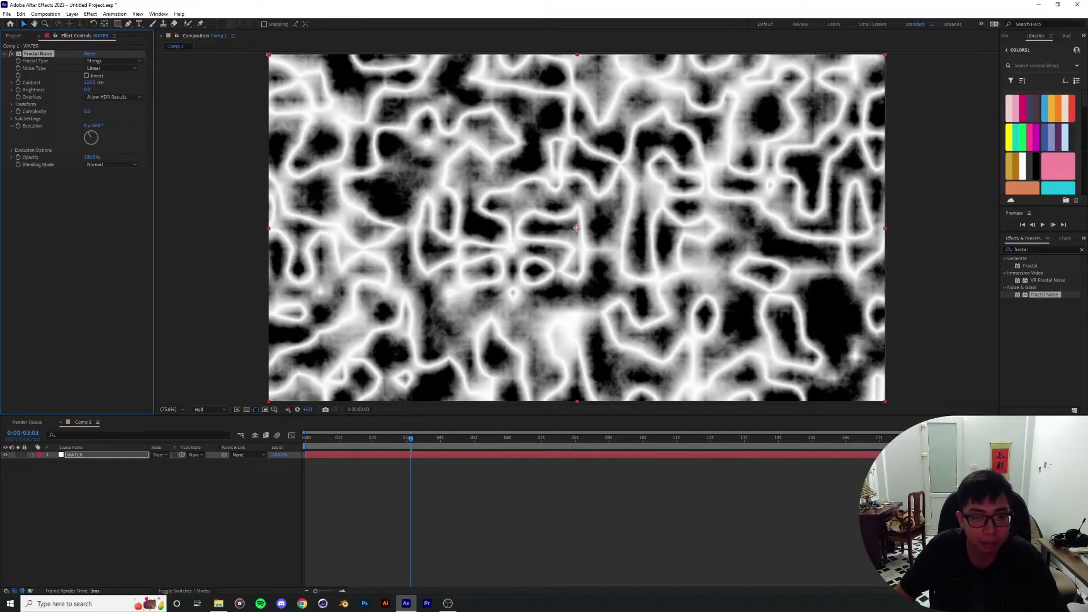
Step: Set the Fractal Noise contrast to 135 and its brightness to 24
left_click_drag(185, 129, 213, 129)
left_click_drag(92, 91, 92, 90)
left_click_drag(211, 168, 232, 169)
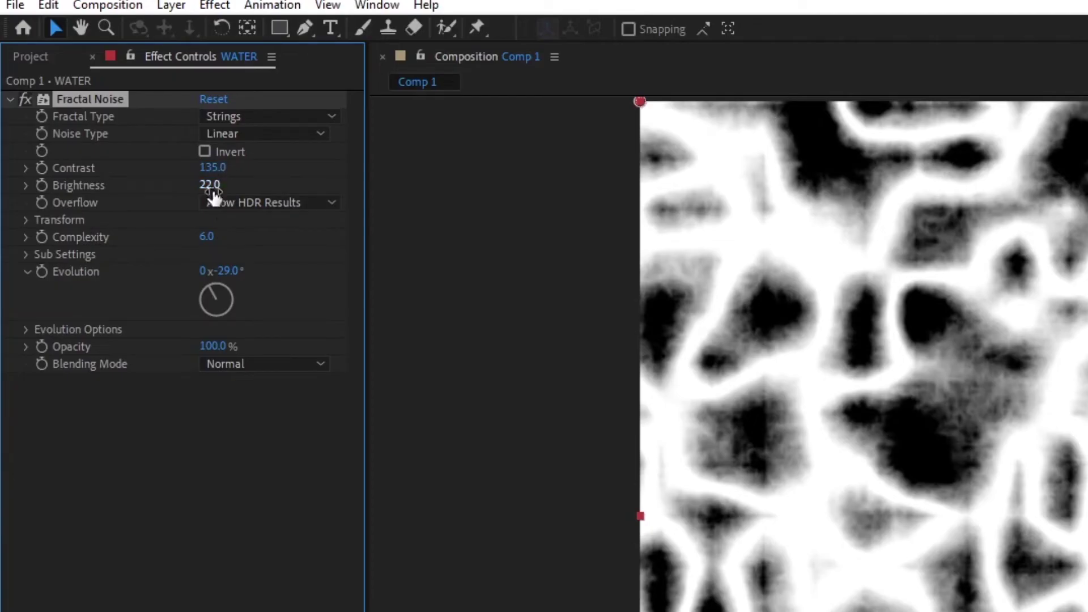
left_click_drag(212, 194, 210, 189)
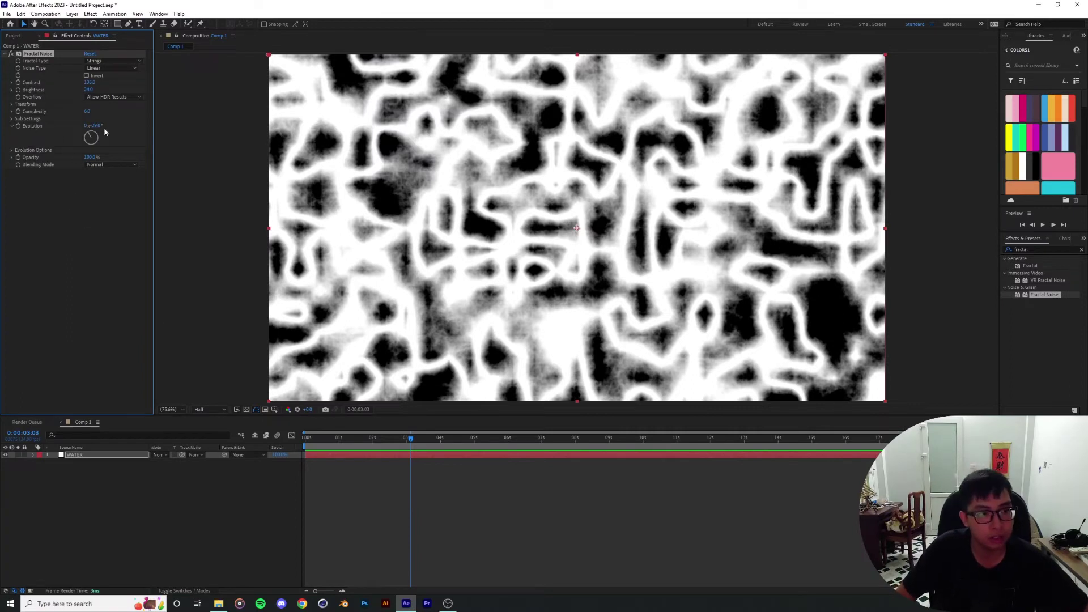
Step: Add the expression time*200 to the Evolution property of the Fractal Noise
left_click(18, 126, "alt")
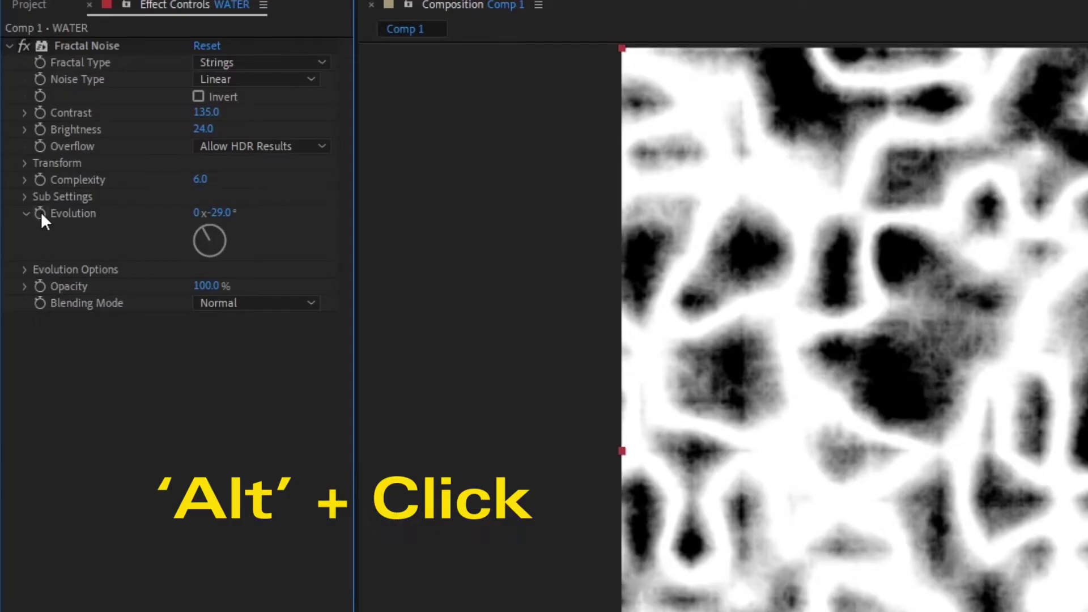
left_click(41, 212, "alt")
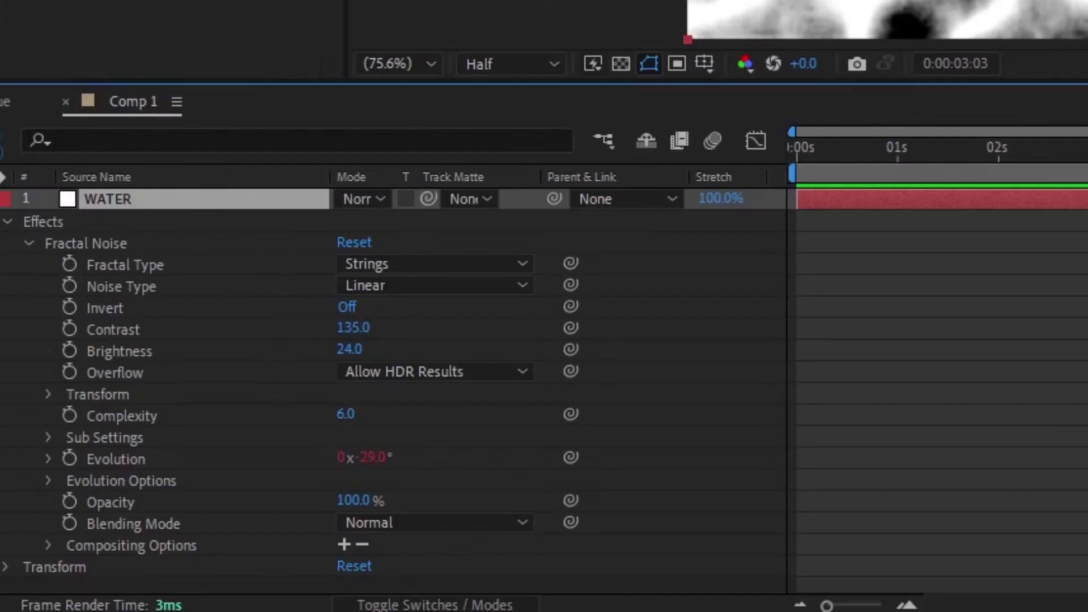
type("time*200")
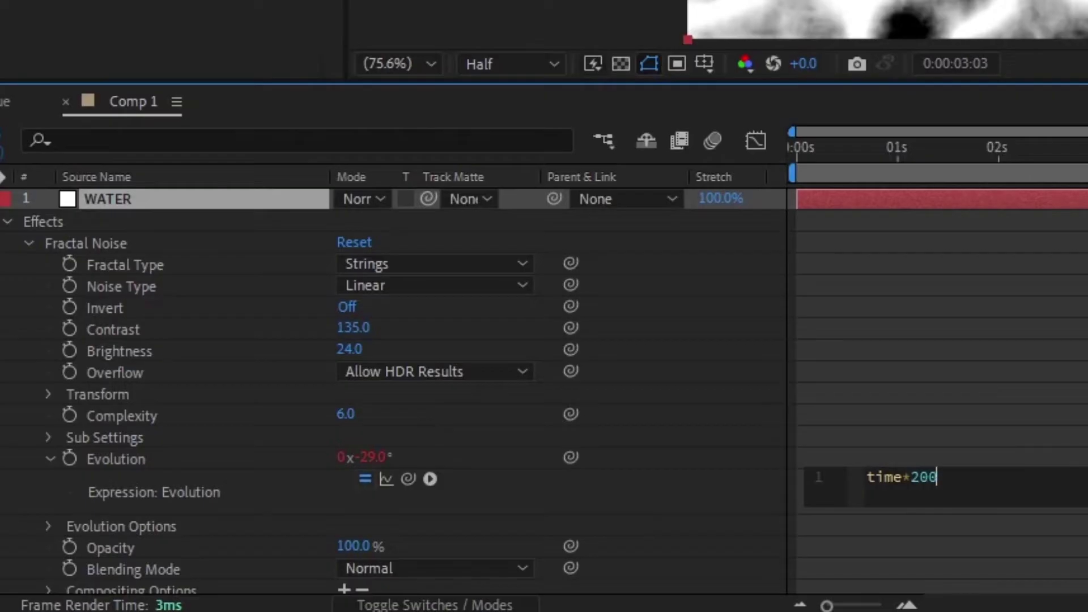
left_click(528, 482)
Step: Play and scrub through the composition to examine how the noise evolves over time
key("space")
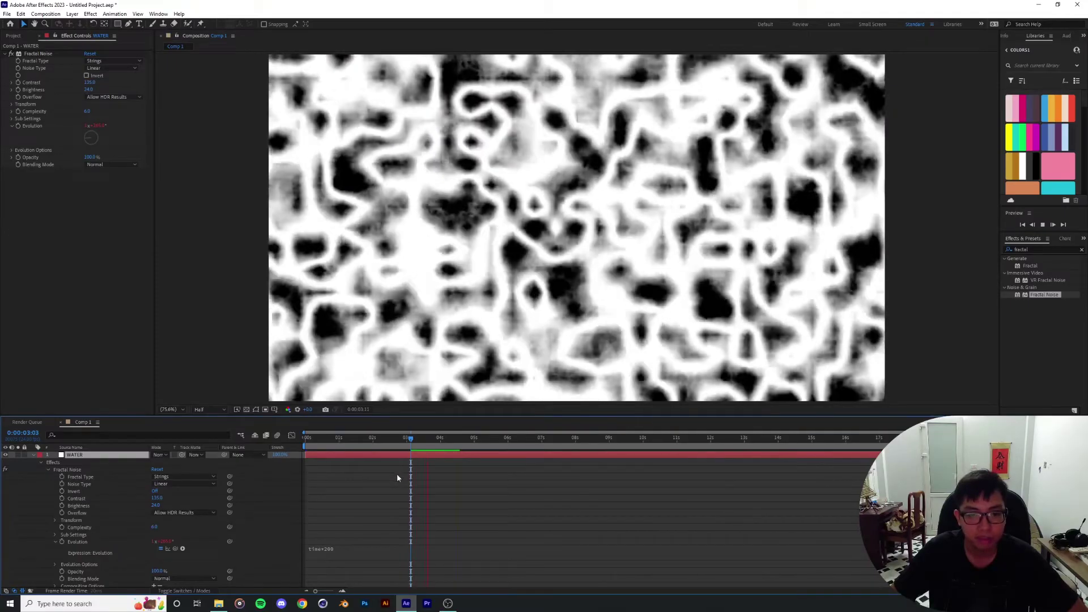
left_click(396, 475)
left_click_drag(418, 439, 303, 444)
key("space")
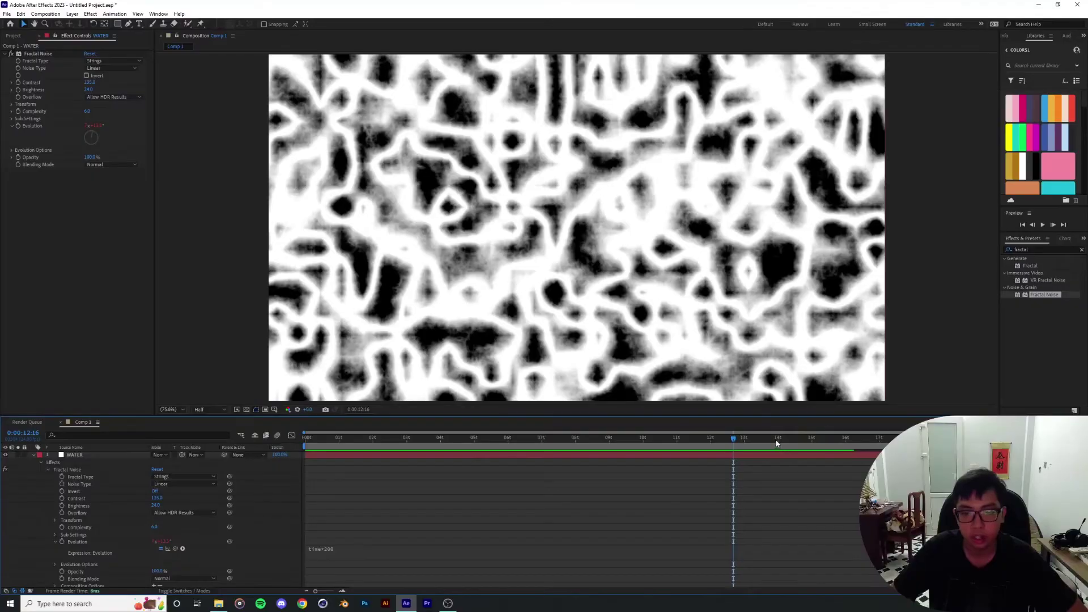
left_click_drag(777, 443, 396, 473)
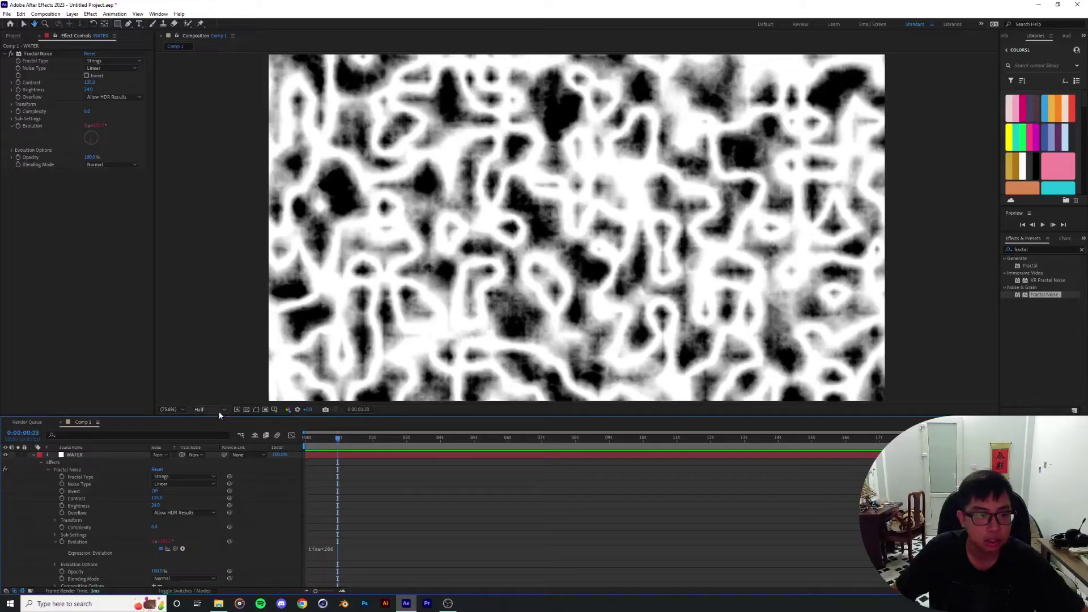
left_click(351, 440)
left_click_drag(342, 443, 372, 479)
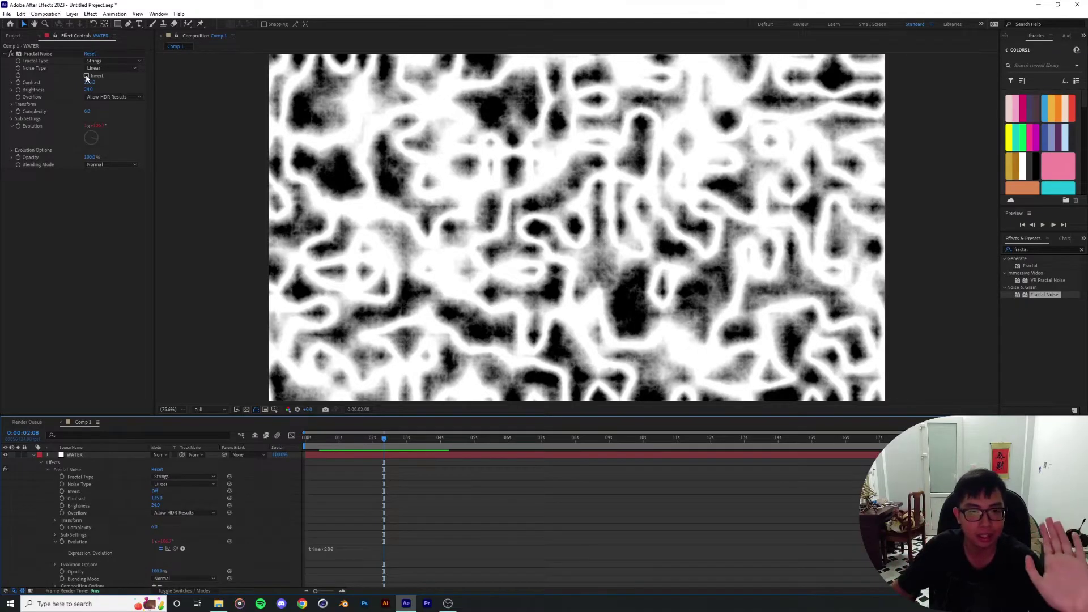
Step: Invert the Fractal Noise on the WATER layer
left_click(86, 77)
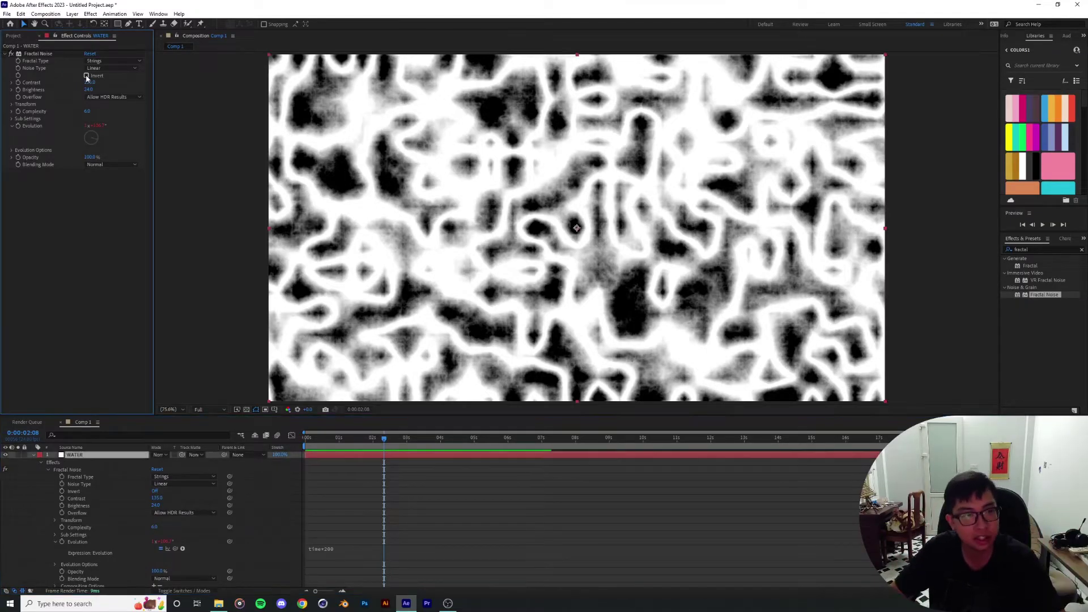
left_click(86, 76)
Step: Examine the inverted string pattern up close, then fit the whole composition in the viewer again
scroll(559, 176, "up", 2)
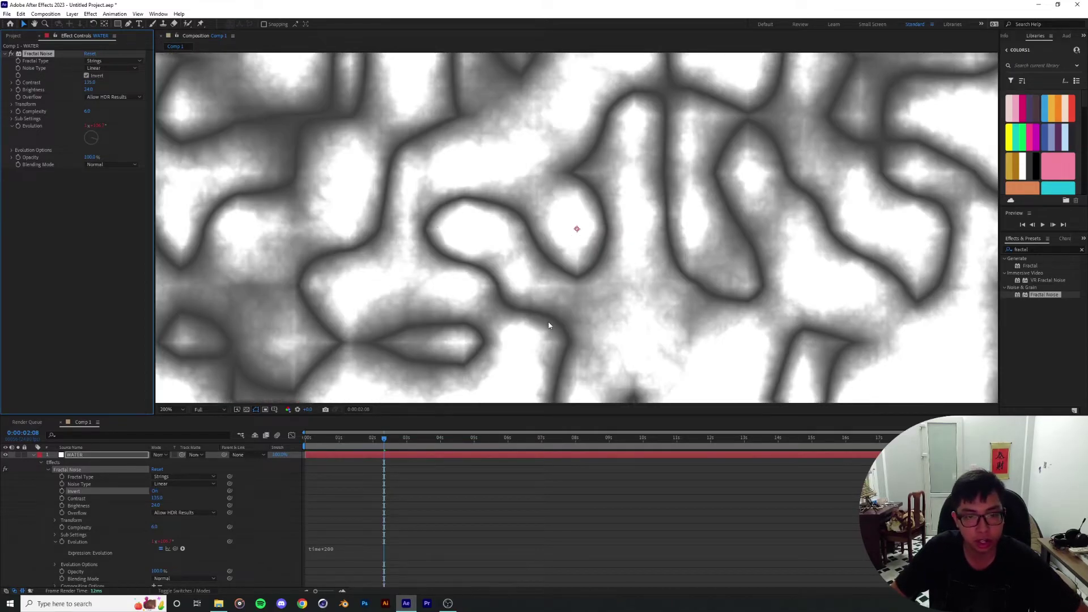
scroll(549, 324, "down", 2)
scroll(550, 321, "up", 2)
scroll(544, 226, "down", 1)
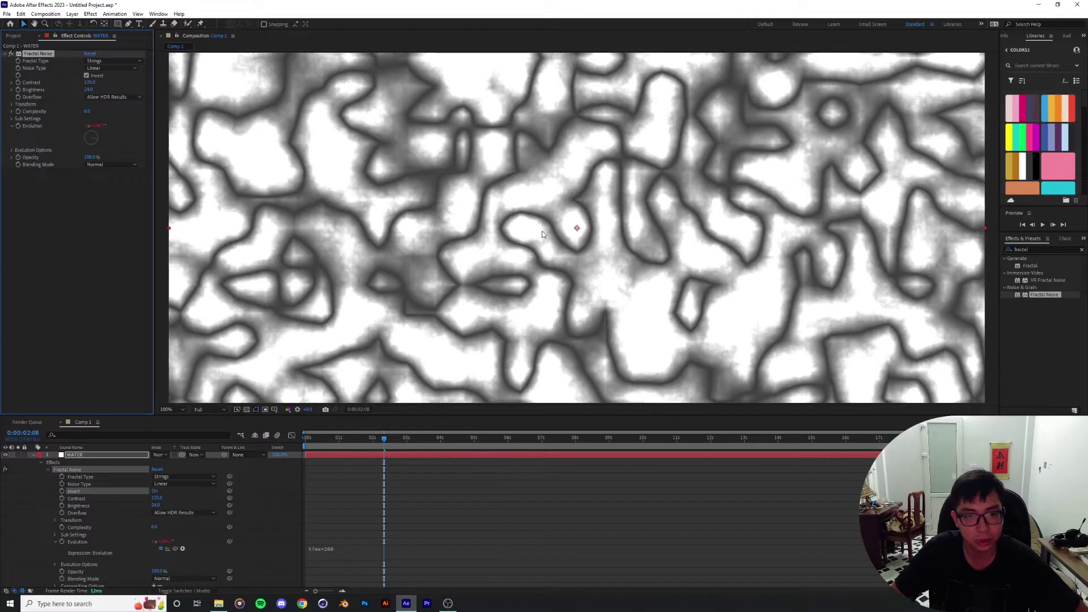
key("period")
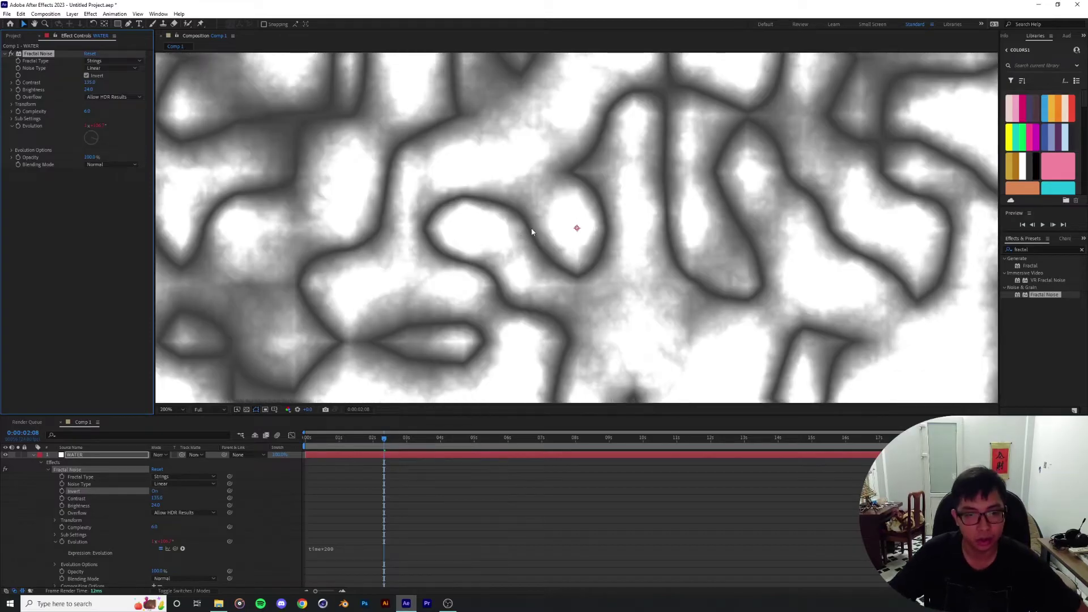
key("comma")
left_click(172, 404)
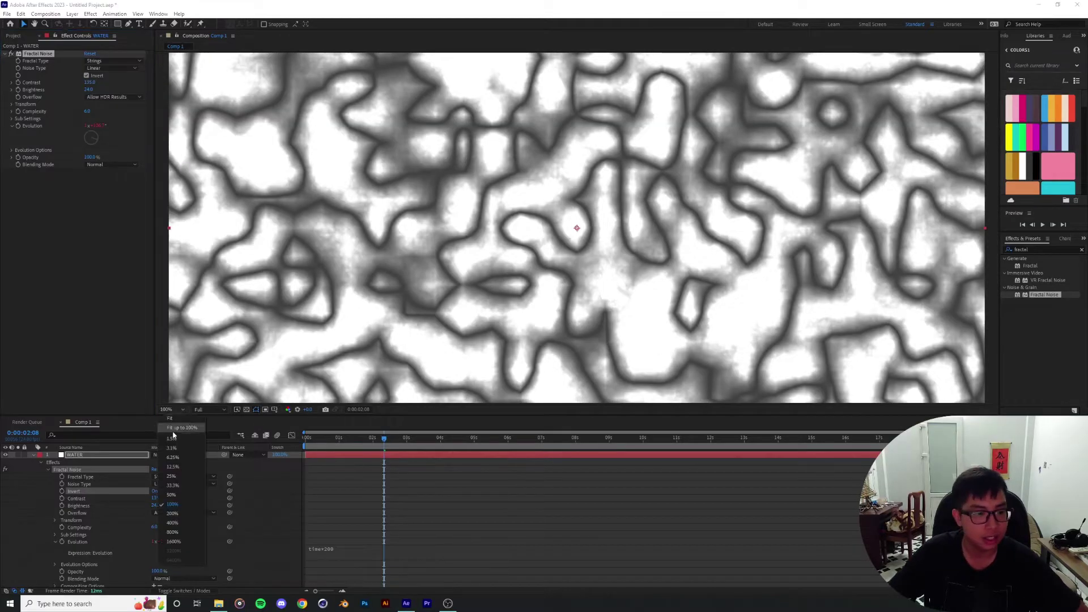
key("shift+slash")
Step: Preview the inverted noise animation and scrub through its first few seconds
key("space")
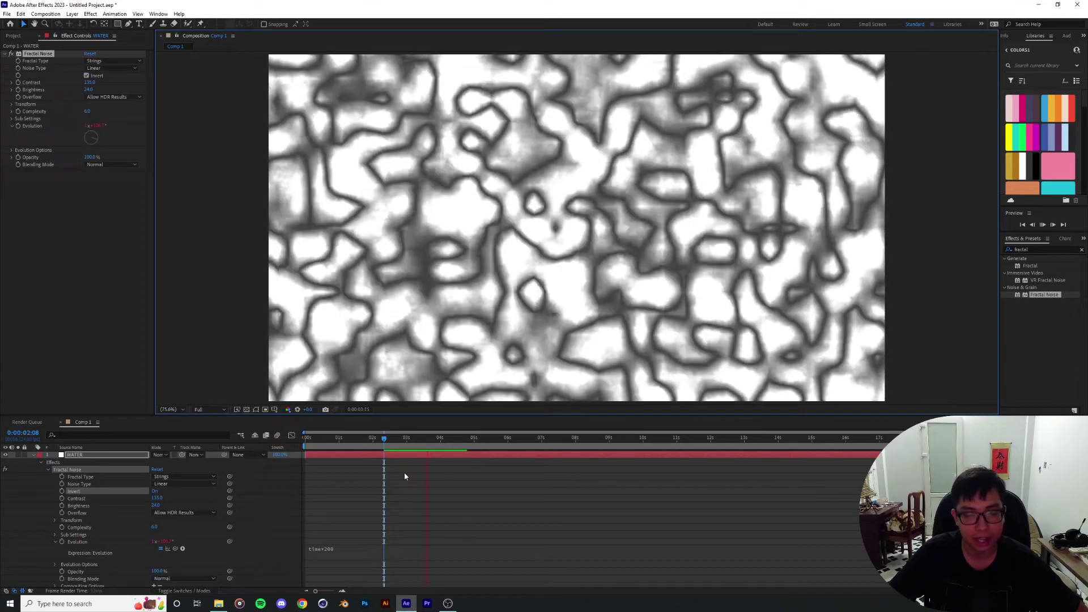
key("space")
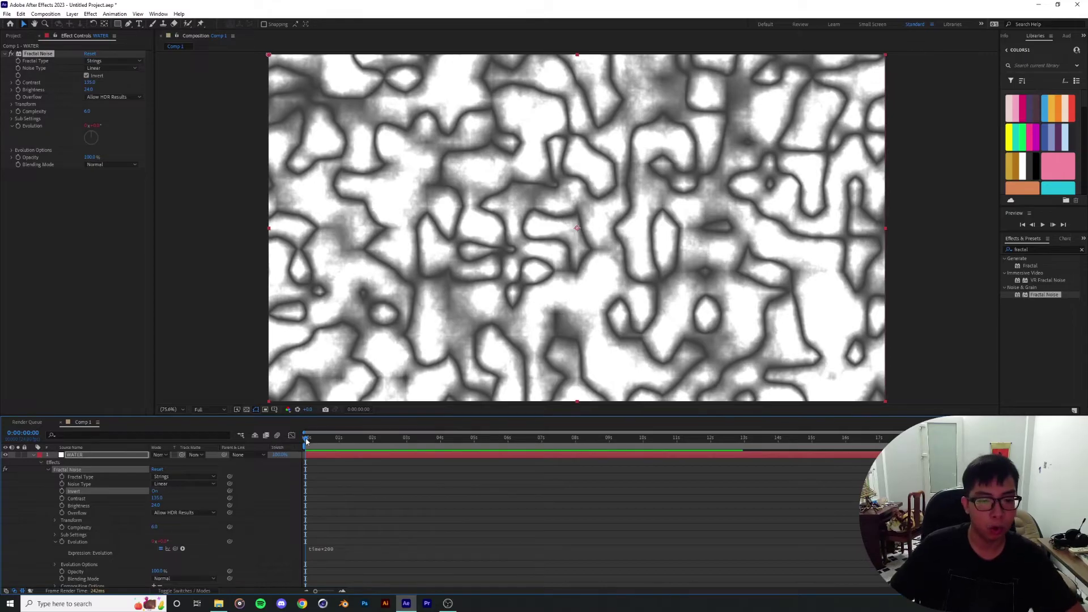
left_click_drag(306, 441, 349, 440)
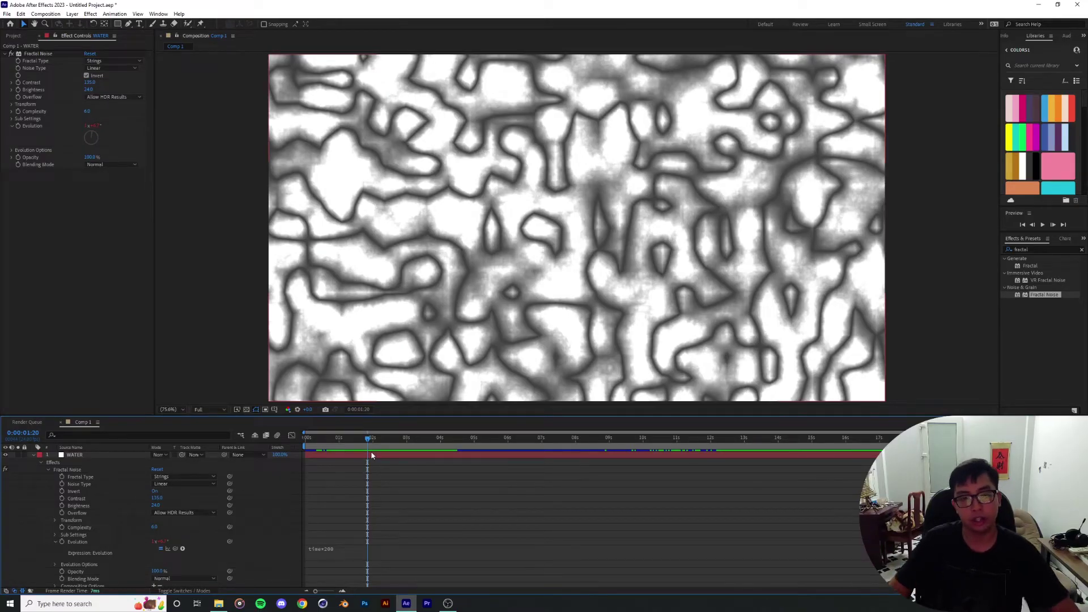
left_click_drag(369, 443, 382, 446)
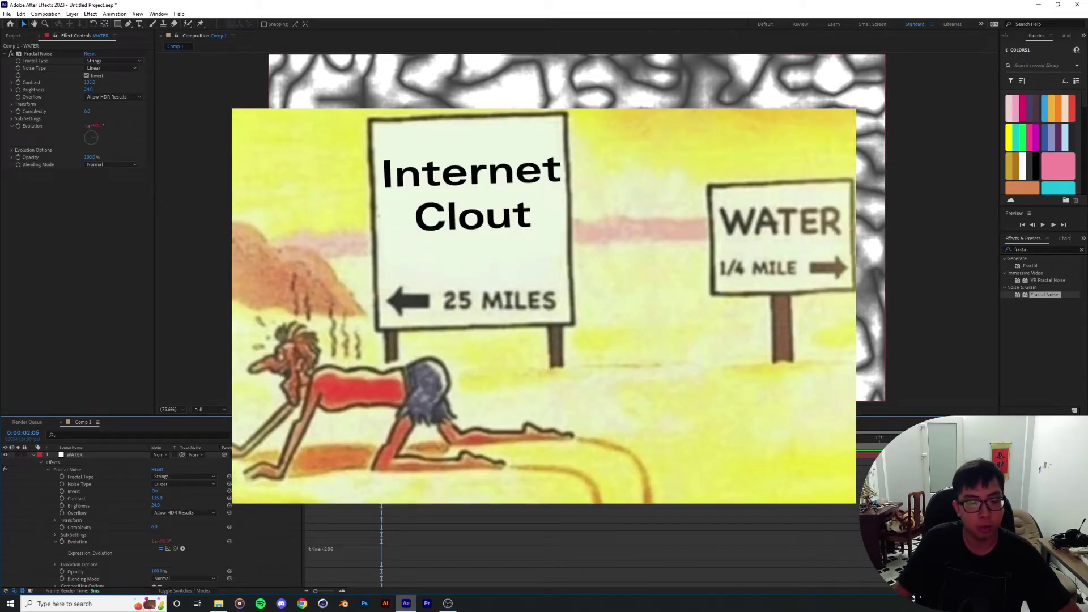
mouse_move(382, 446)
left_mouse_down()
mouse_move(431, 448)
mouse_move(360, 449)
mouse_move(686, 453)
mouse_move(389, 466)
left_mouse_up()
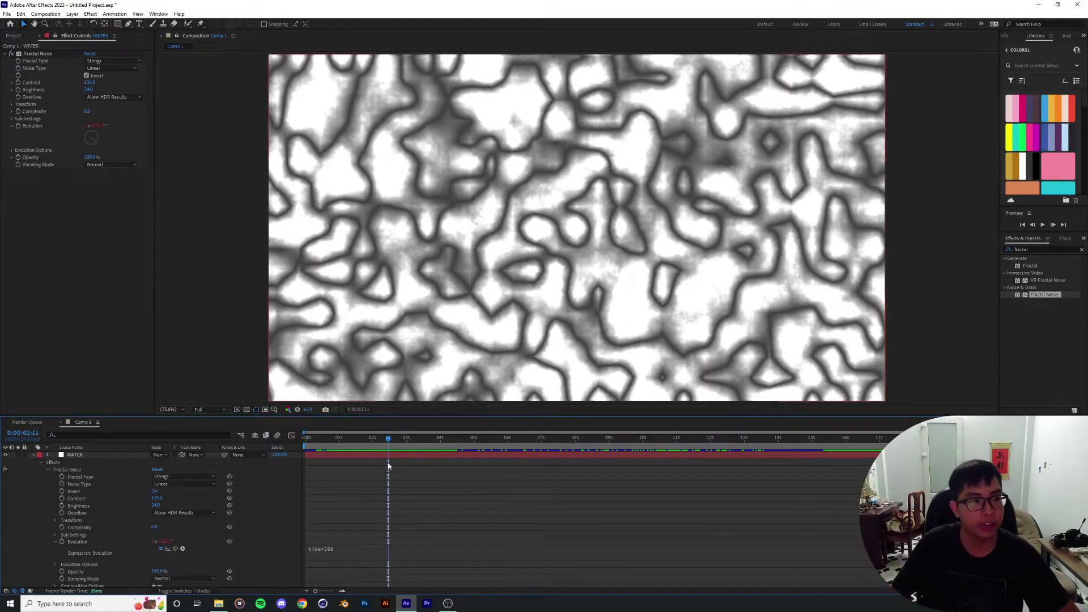
Step: Set the Fractal Noise complexity to 6.7 and expand its transform settings
left_click_drag(86, 112, 81, 115)
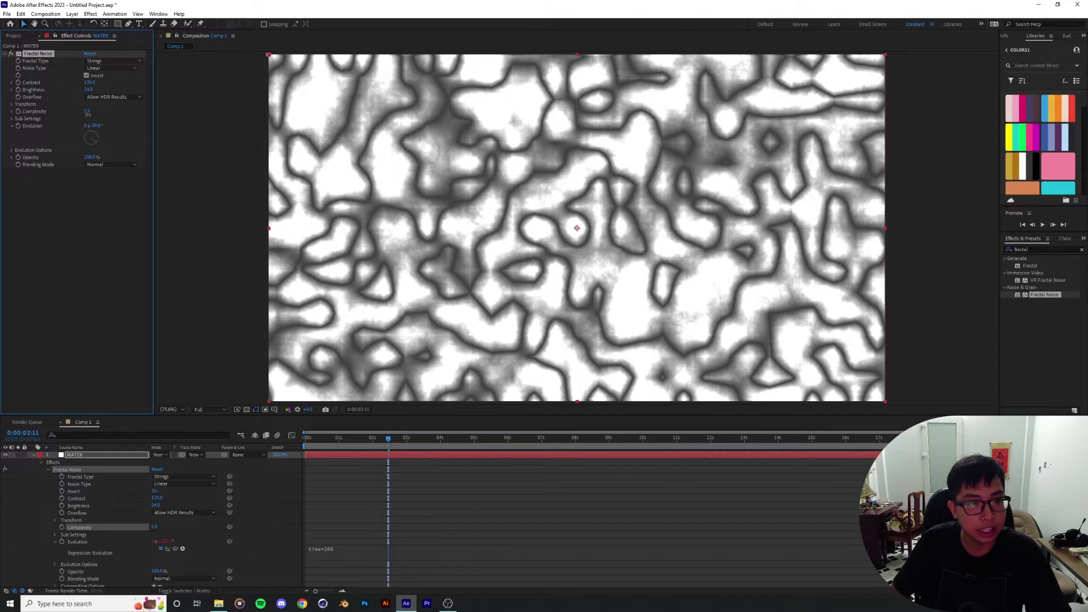
left_click_drag(89, 114, 99, 114)
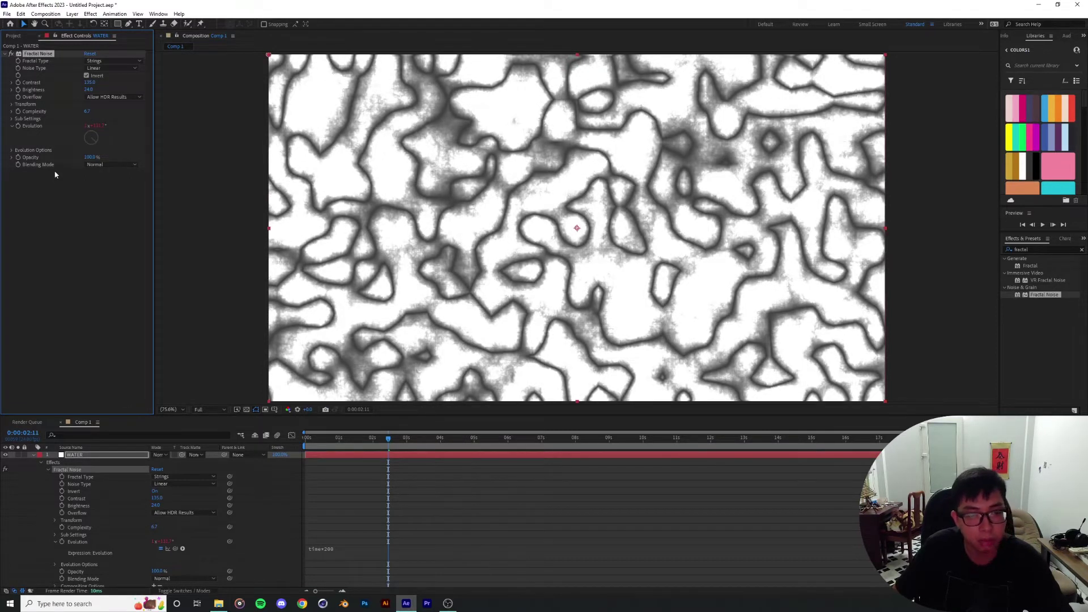
left_click(12, 104)
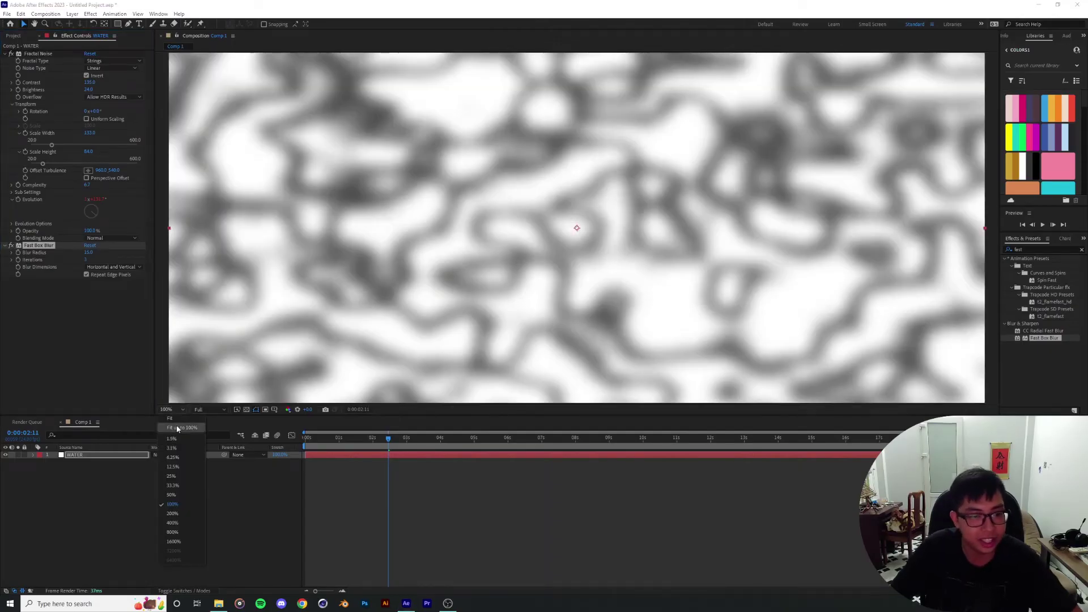
Step: Preview the animation of the blurred noise with the whole composition fitted in view
left_click(180, 428)
key("space")
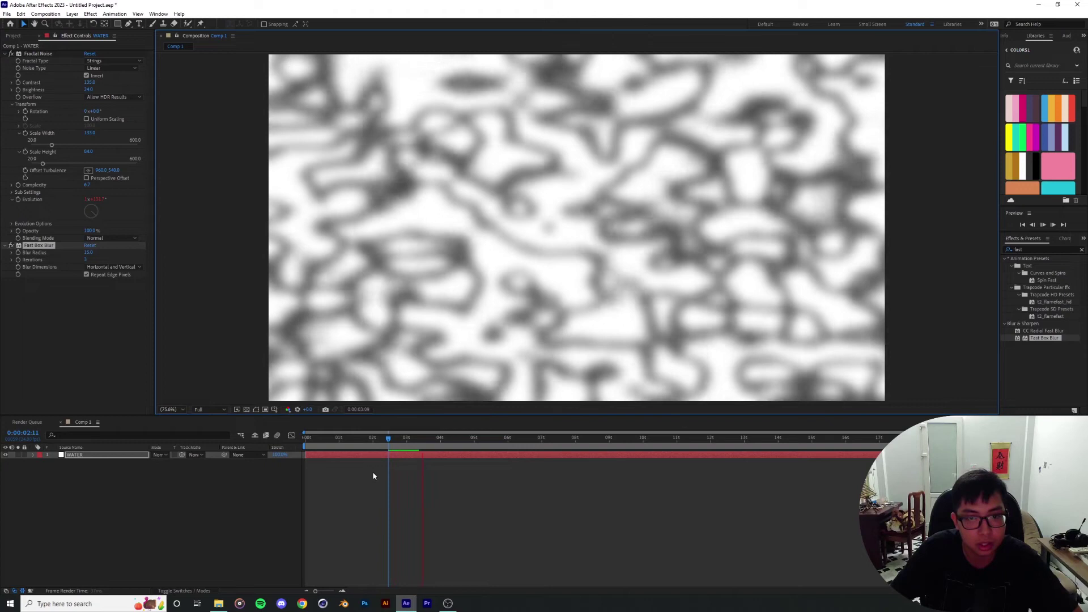
left_click(170, 247)
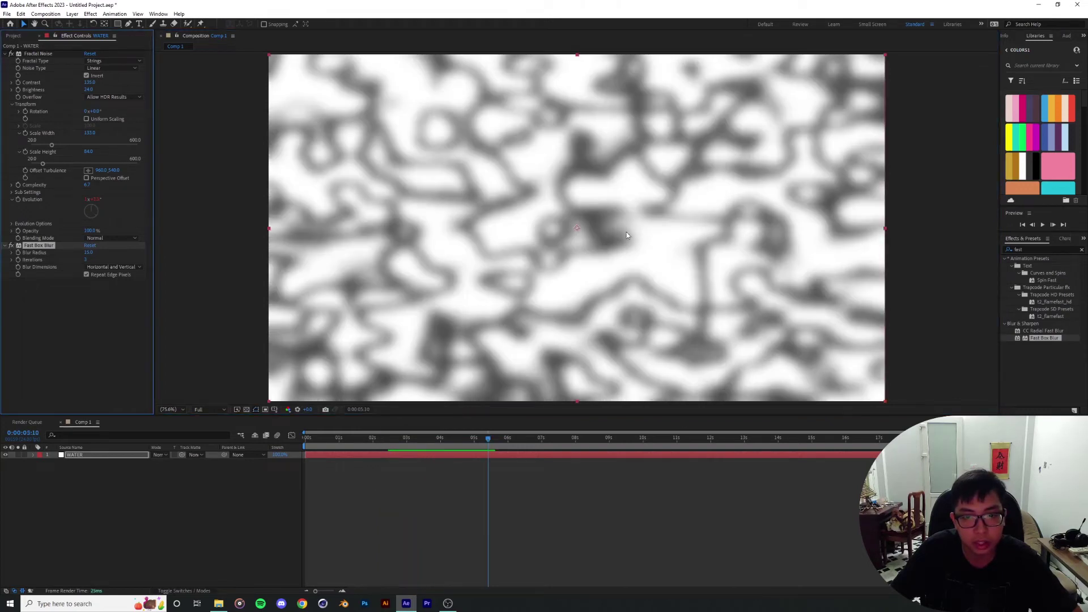
Step: Preview the noise animation with Fast Box Blur switched off, then switch the blur back on
key("/")
left_click(9, 247)
key(".")
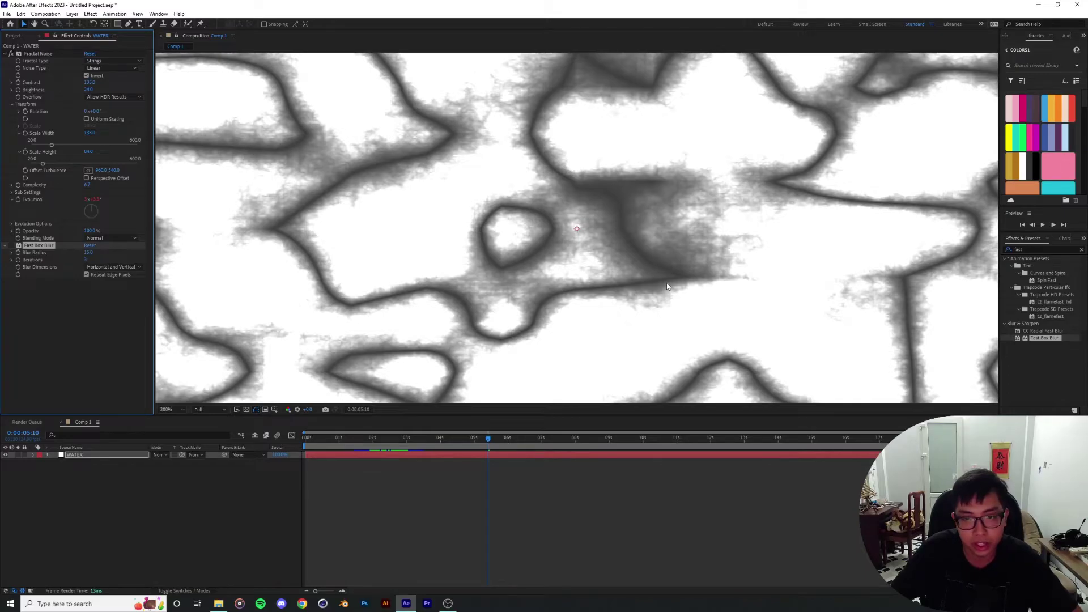
key("space")
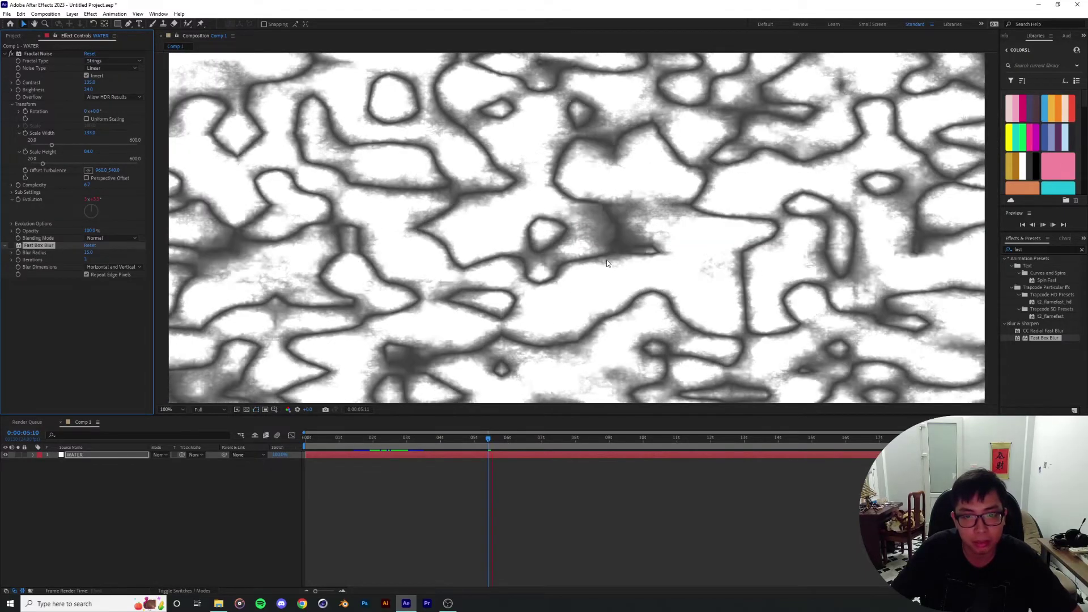
key("space")
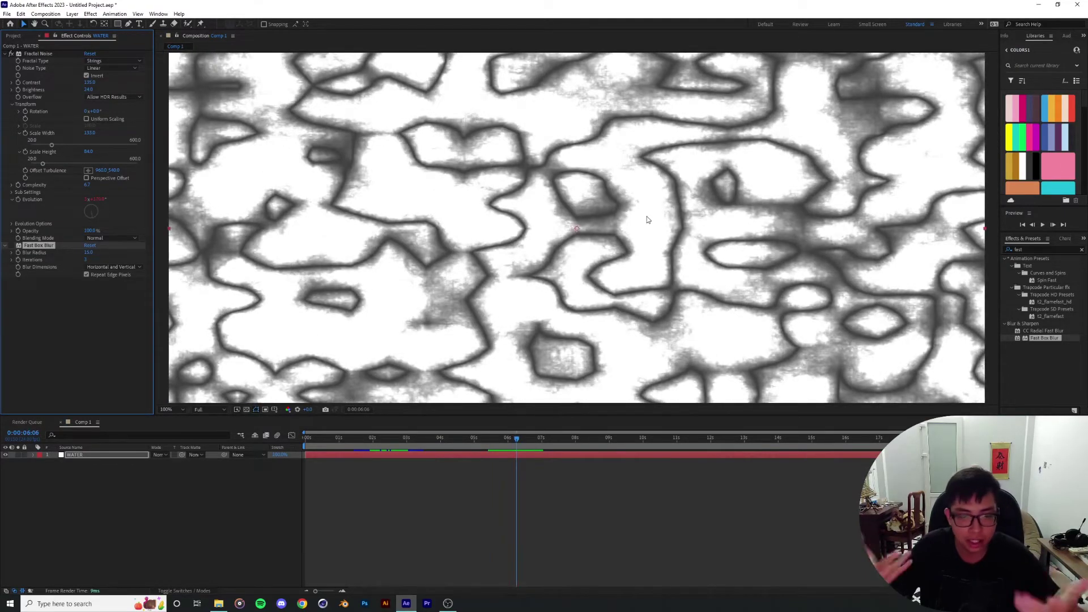
left_click(11, 245)
key("space")
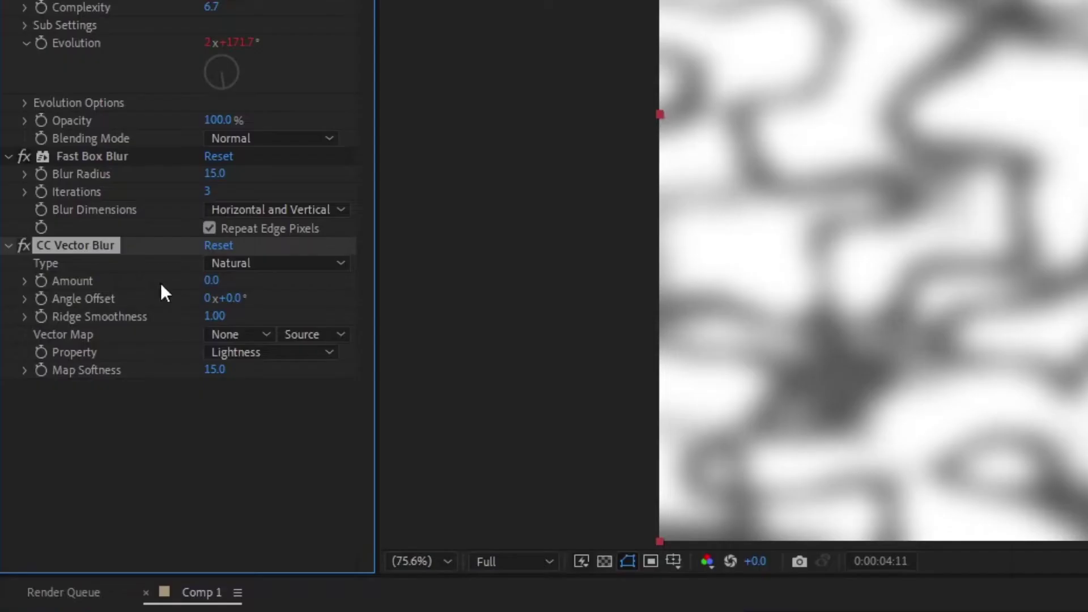
Step: Set the CC Vector Blur amount to 155 and the composition's preview resolution to Half
left_click_drag(215, 282, 630, 263)
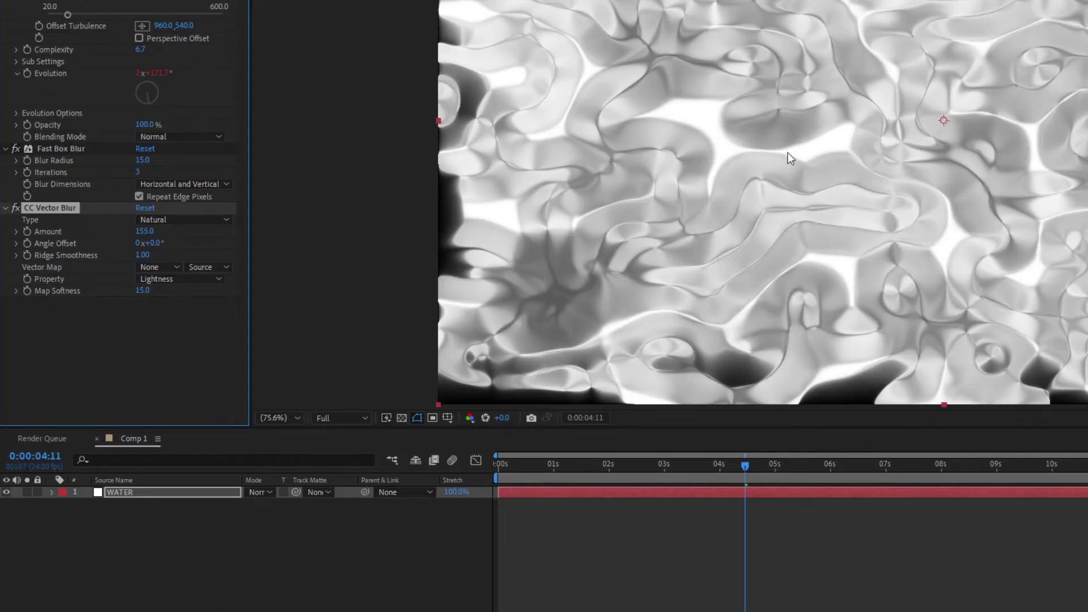
left_click(337, 418)
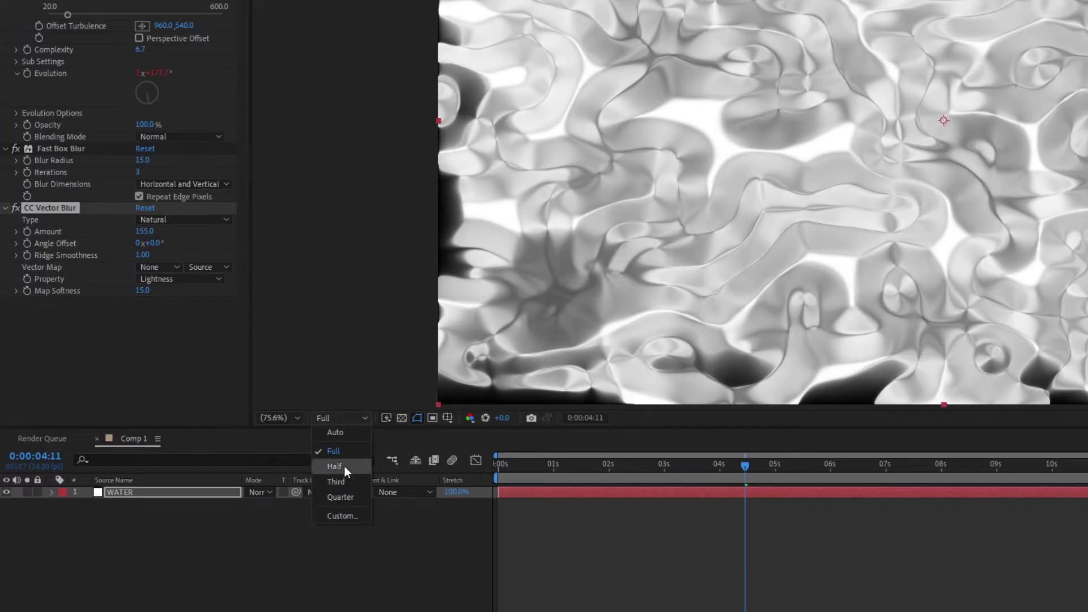
left_click(345, 466)
Step: Scrub and preview the first few seconds of the vector-blurred noise
left_click(696, 467)
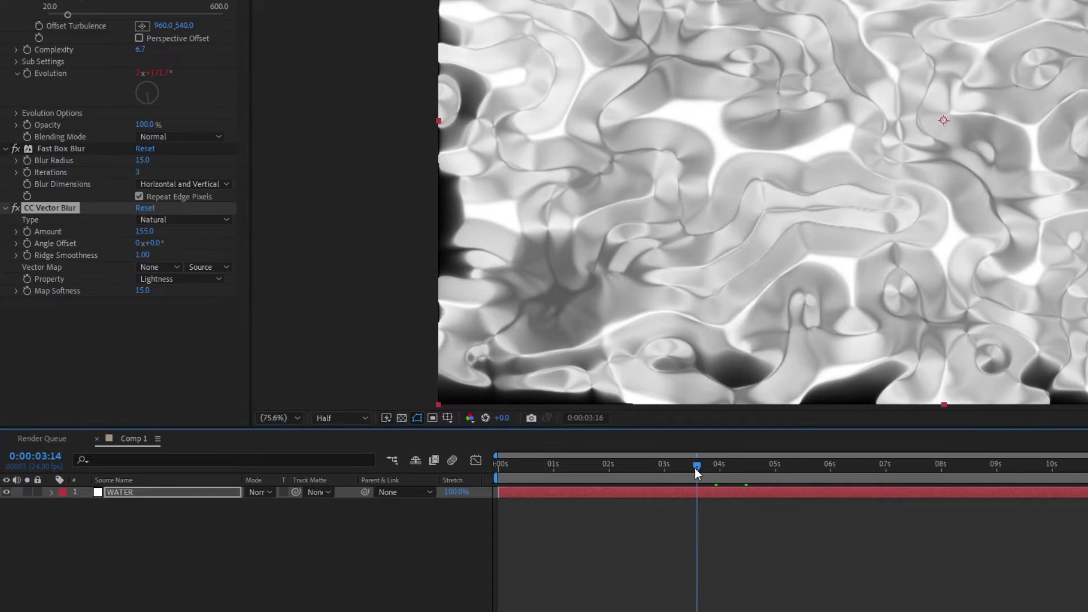
left_click_drag(696, 466, 631, 475)
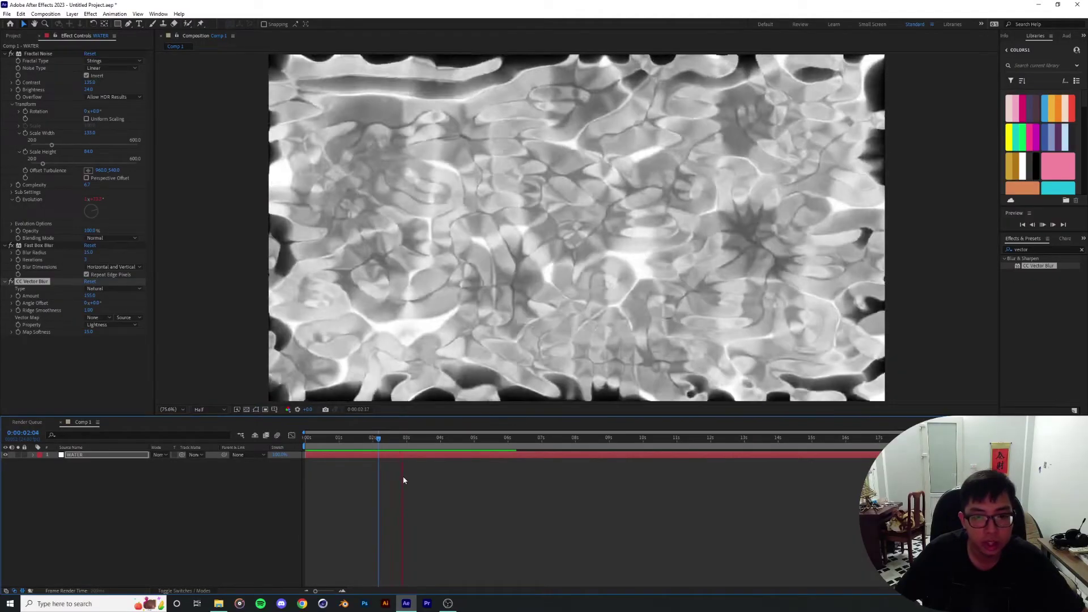
key("space")
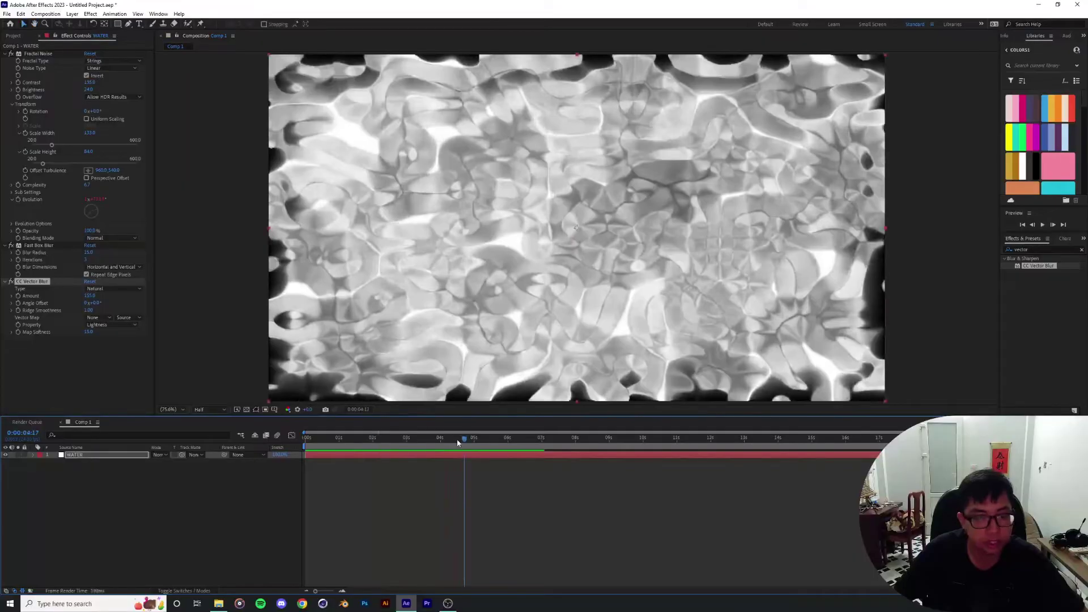
left_click_drag(457, 443, 431, 444)
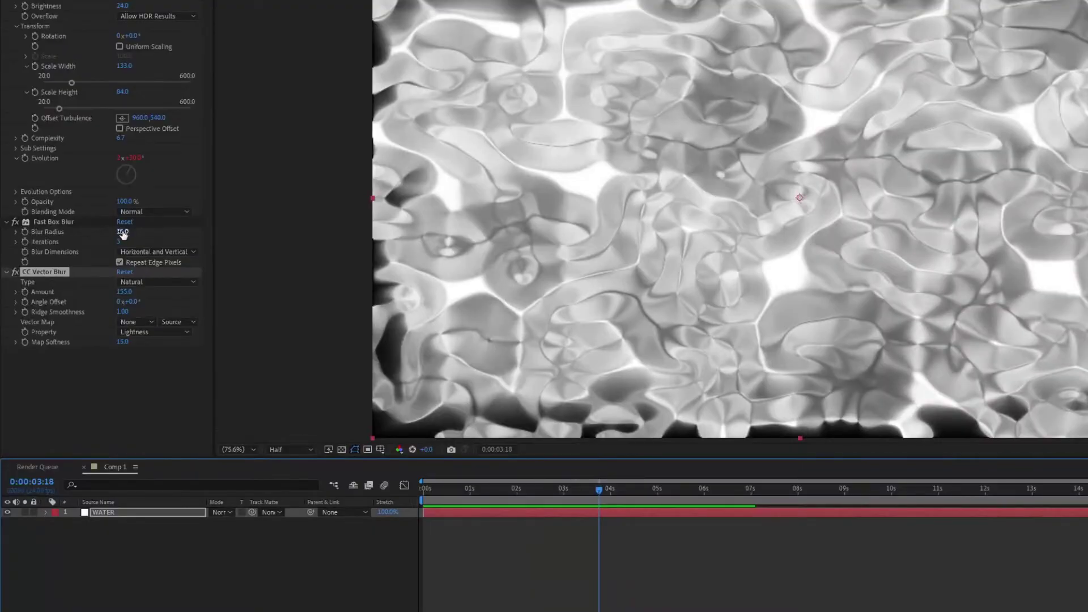
Step: Set the Fast Box Blur radius to 39 and preview the softened water pattern from around one second
left_click_drag(123, 232, 134, 230)
key("space")
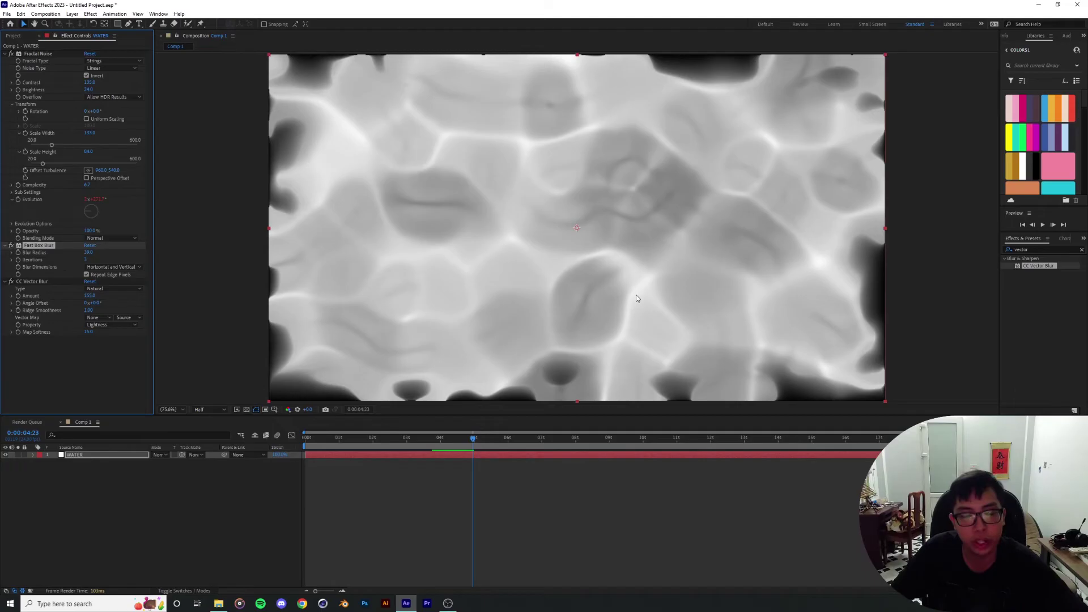
key("period")
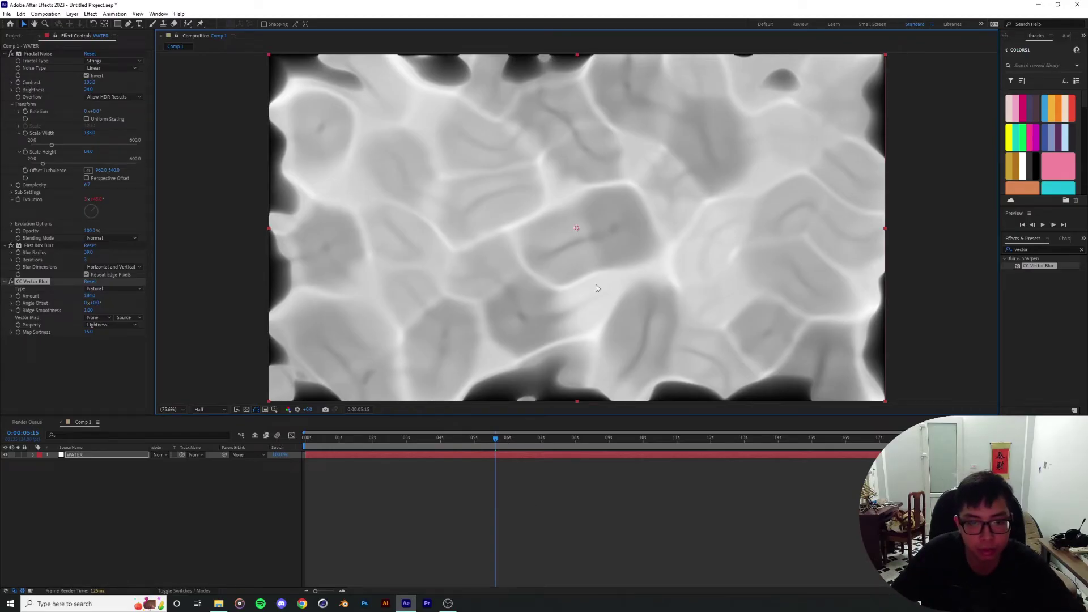
left_click(342, 438)
key("space")
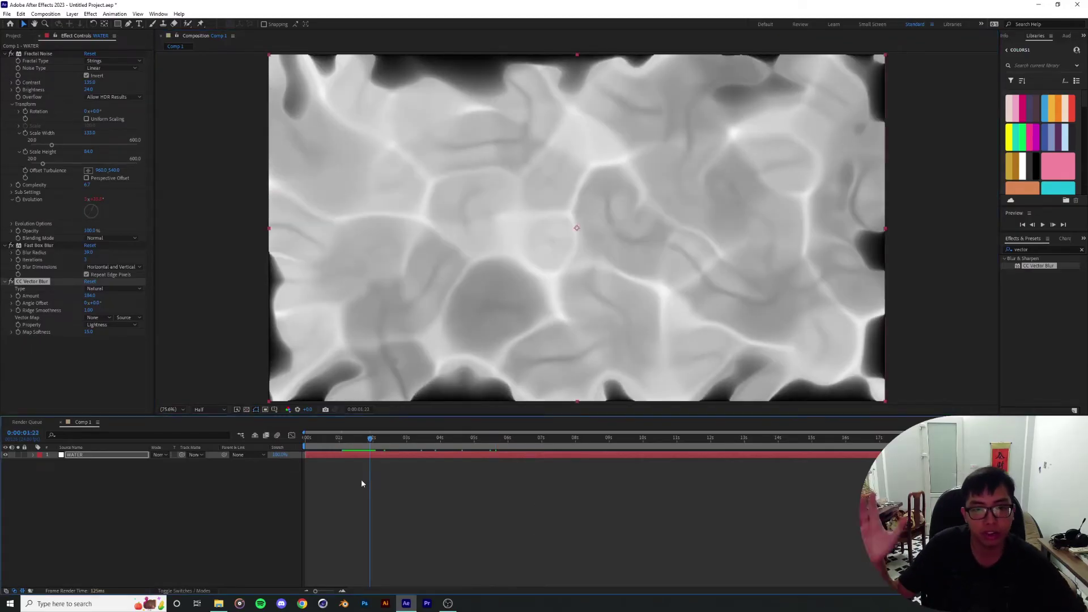
left_click(347, 444)
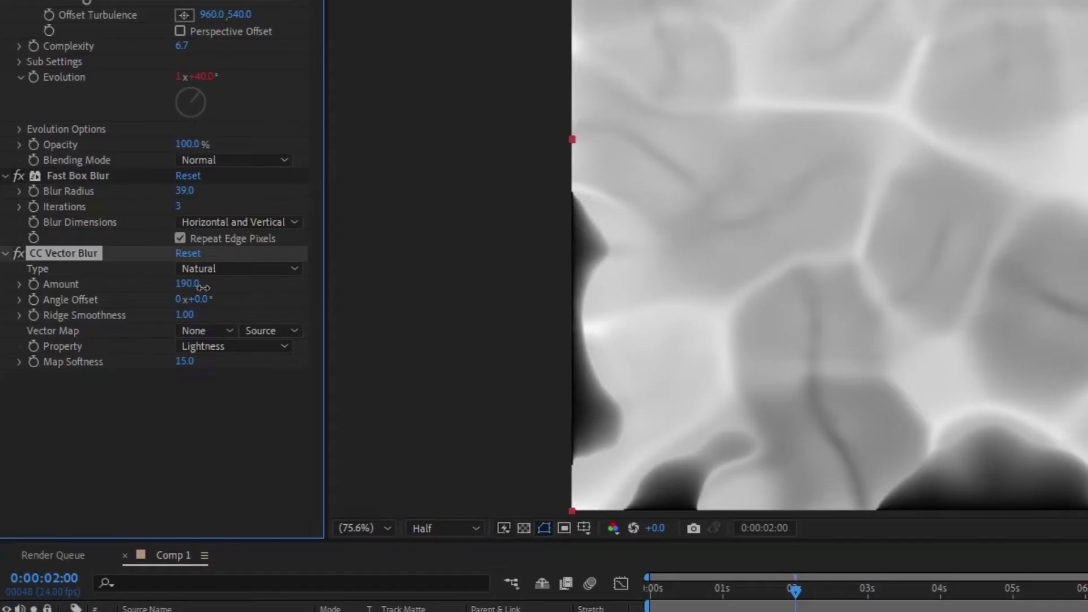
Step: Set the CC Vector Blur amount to 231 and the Fast Box Blur radius to 41
left_click_drag(91, 295, 114, 296)
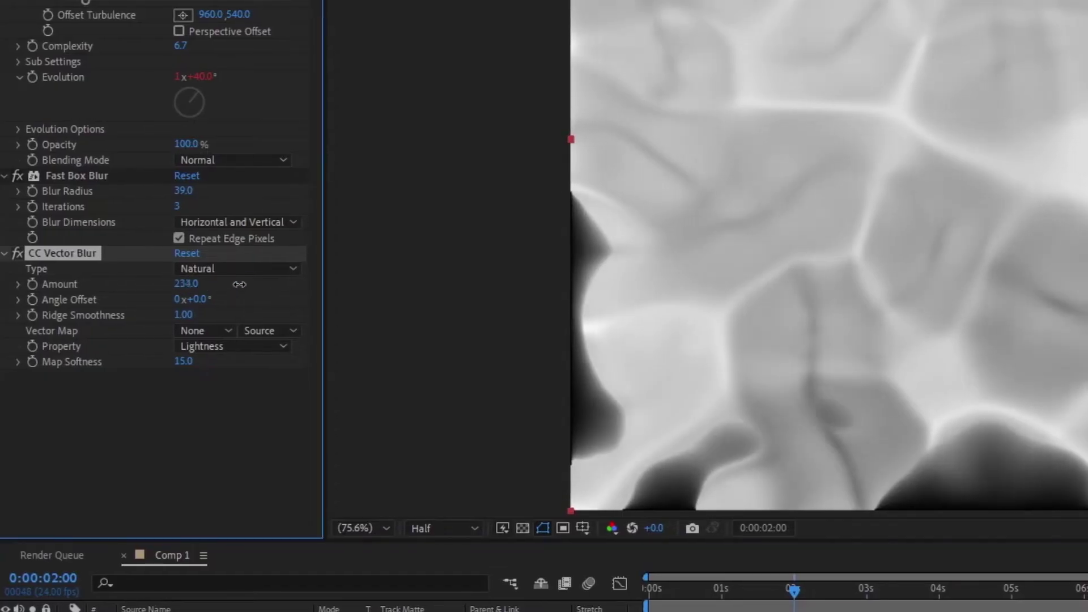
left_click_drag(240, 284, 233, 284)
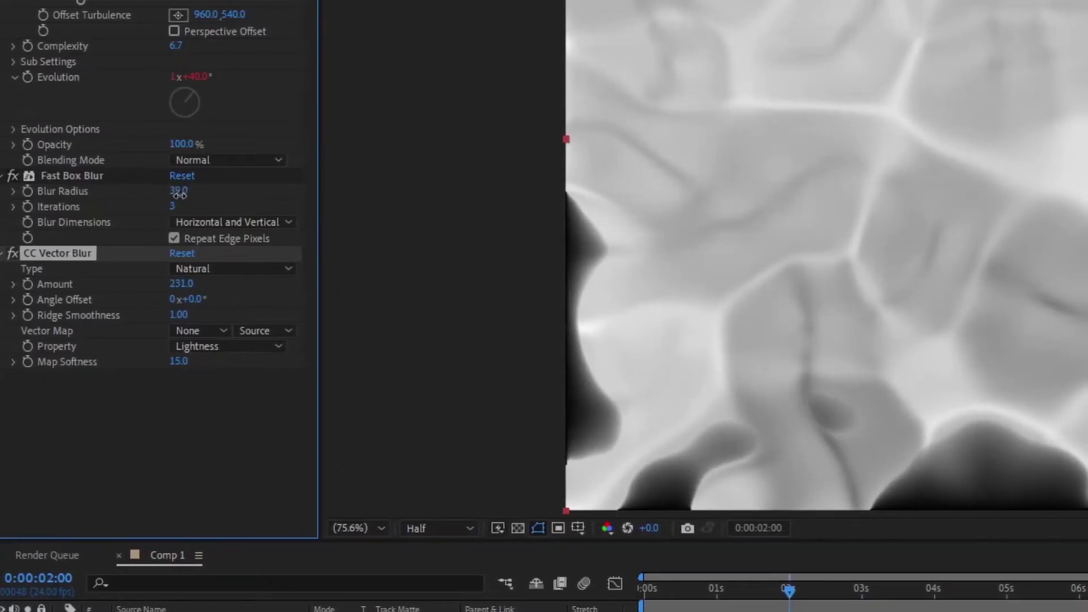
left_click_drag(179, 195, 186, 199)
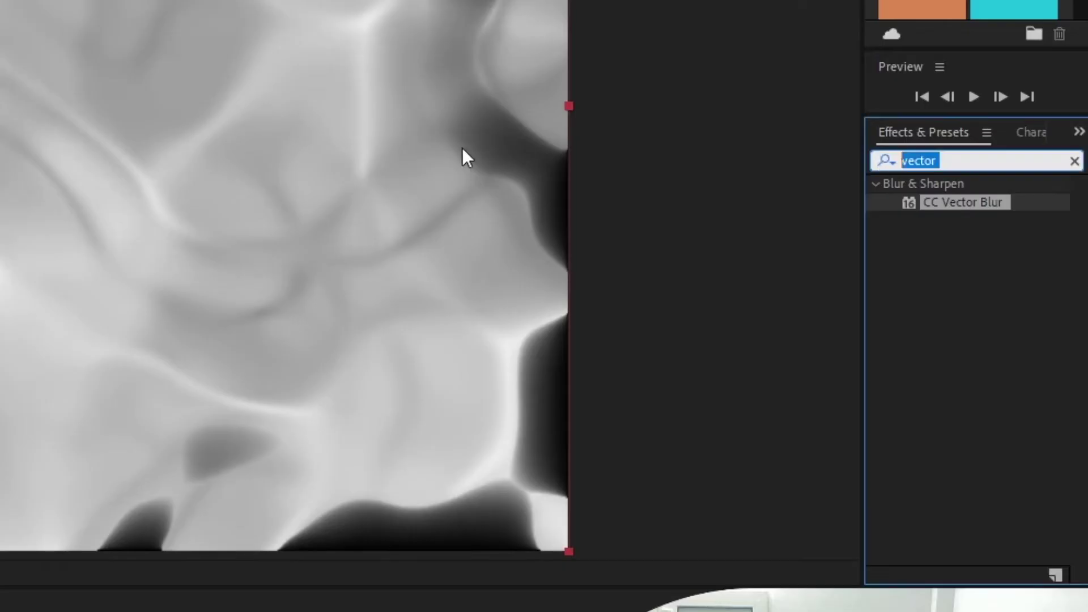
Step: Apply the Levels effect to the WATER layer, raising input black to about 18633 and lowering input white for stronger contrast
type("levels")
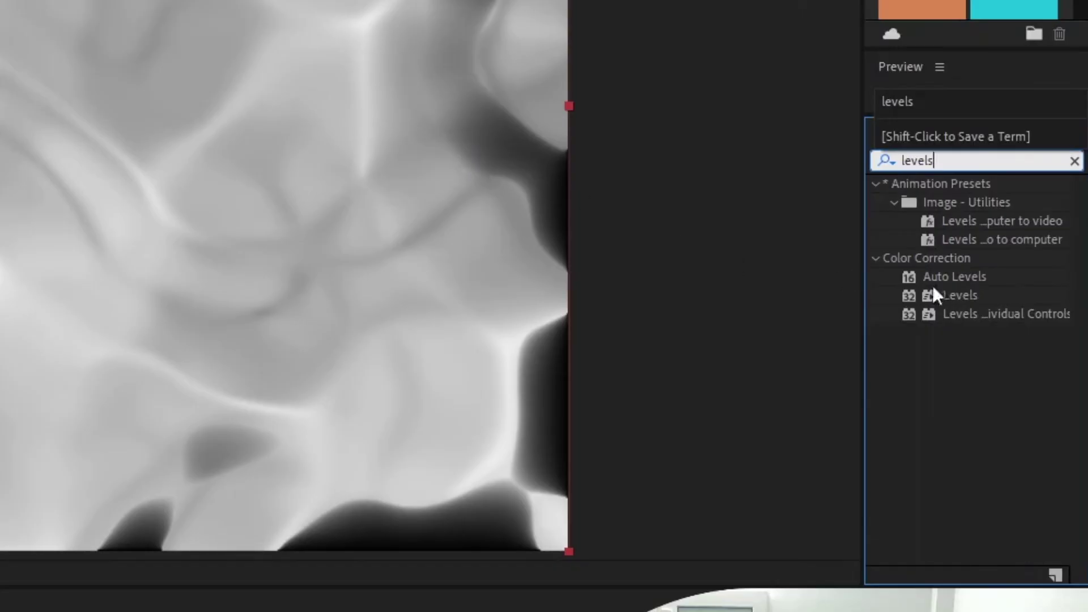
double_click(964, 296)
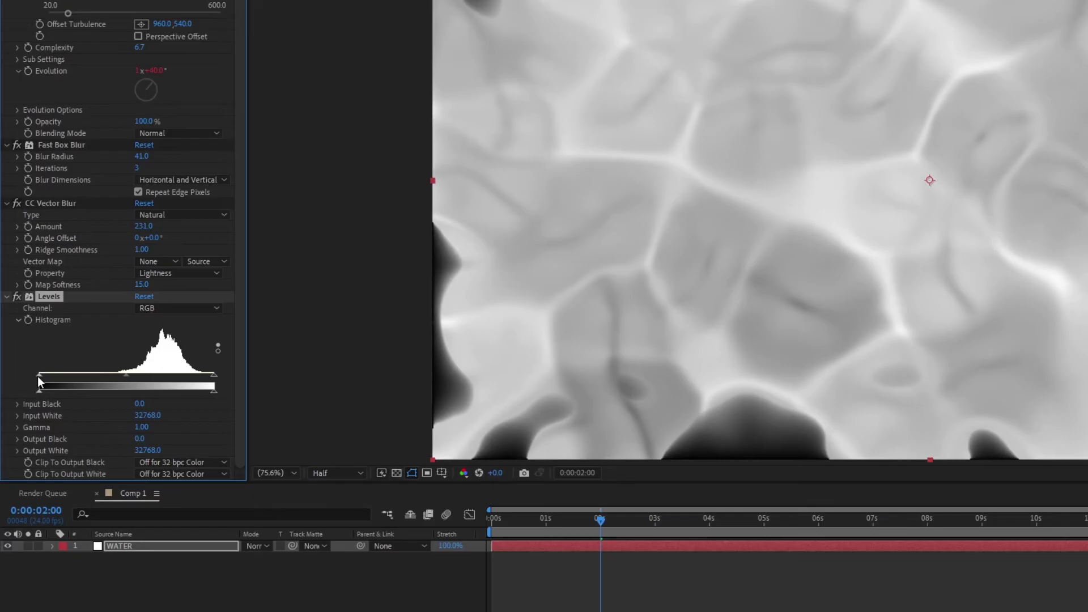
left_click_drag(37, 376, 140, 372)
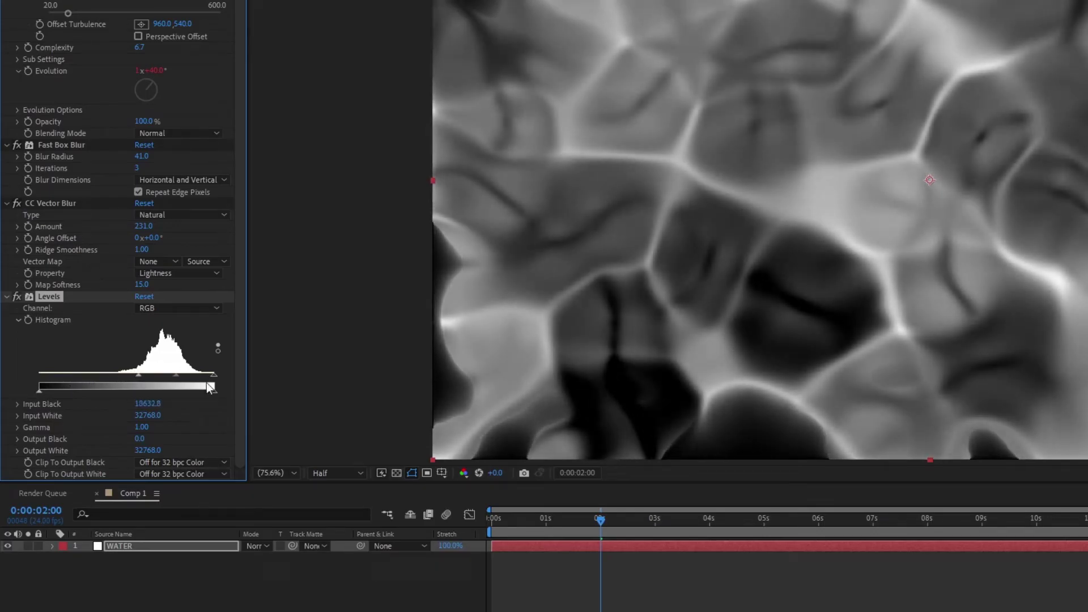
left_click_drag(213, 375, 178, 376)
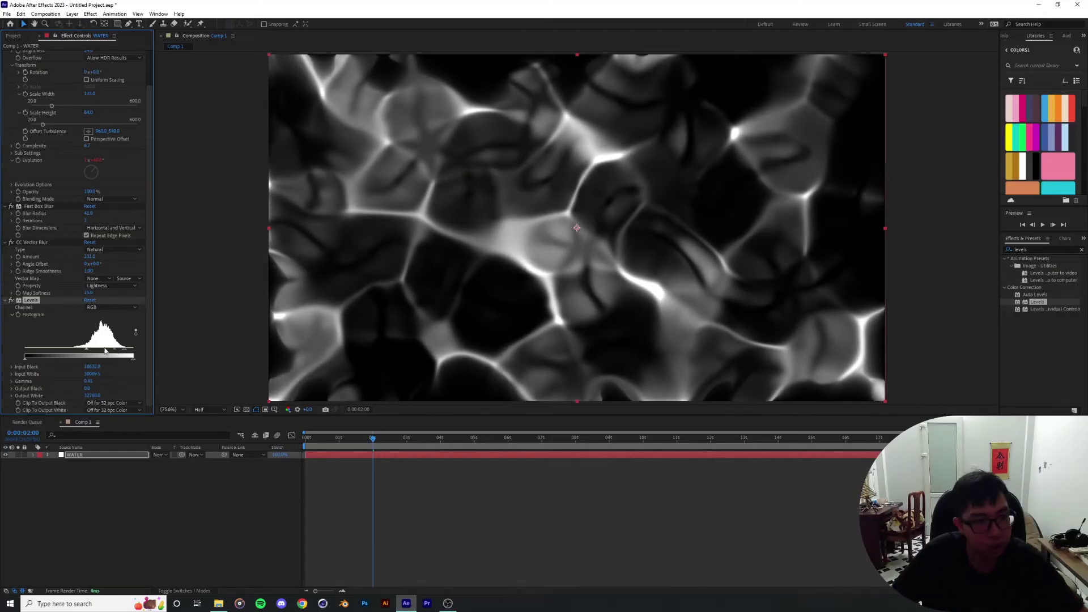
Step: Reduce the noise scale width to 117.4 and height to 64.1, and set Levels to input black 20945.8, input white 28784.4 and gamma 0.23
scroll(12, 157, "up", 2)
left_click_drag(49, 145, 36, 164)
left_click_drag(107, 388, 111, 389)
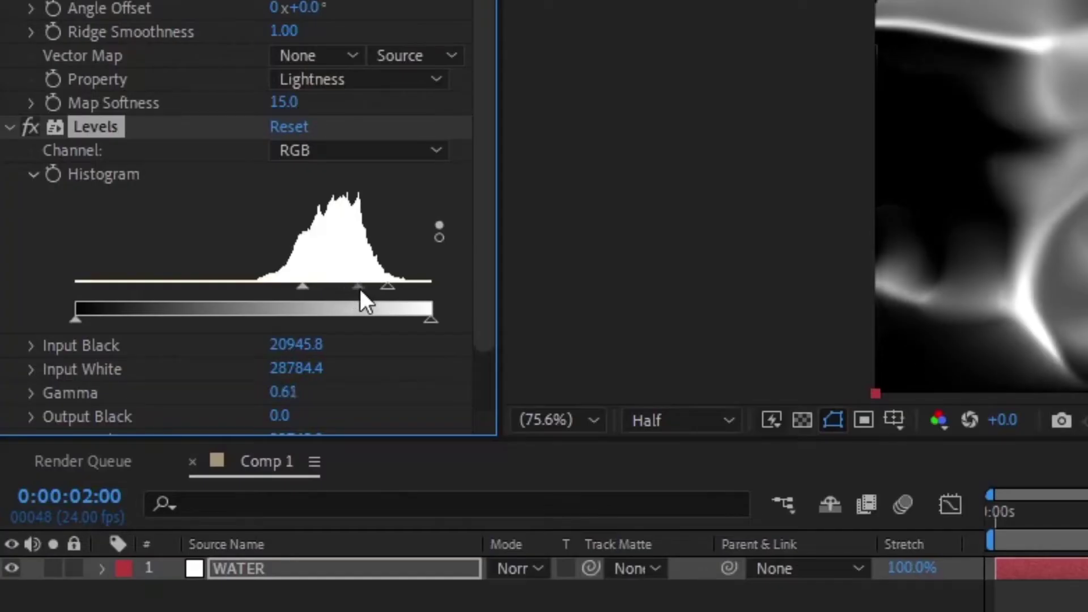
left_click_drag(361, 290, 375, 289)
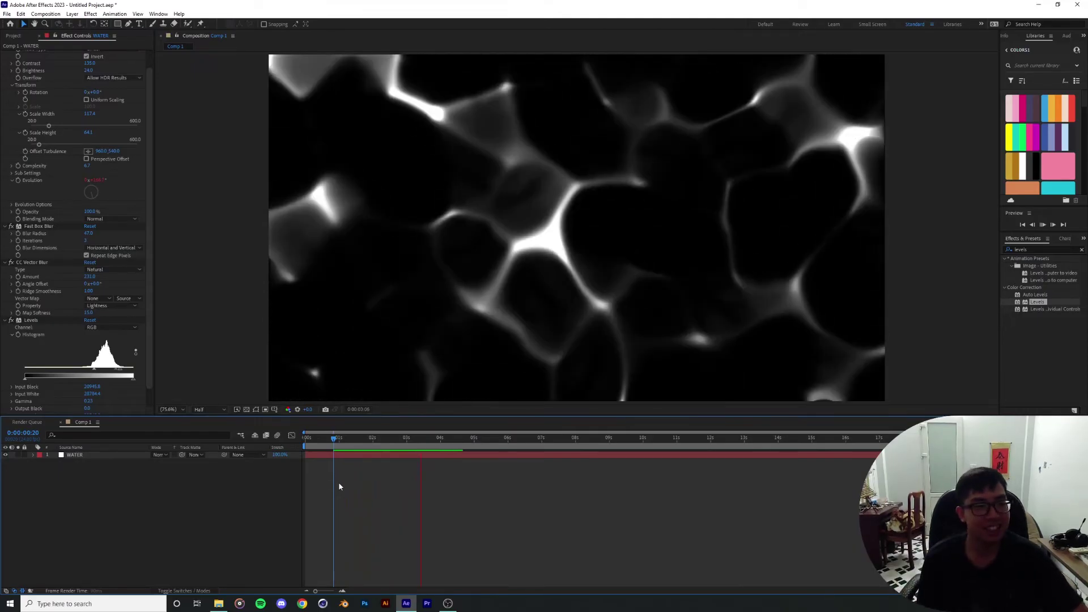
Step: Preview the high-contrast water lines at different times, examine them up close, and fit the composition in the viewer
left_click(346, 439)
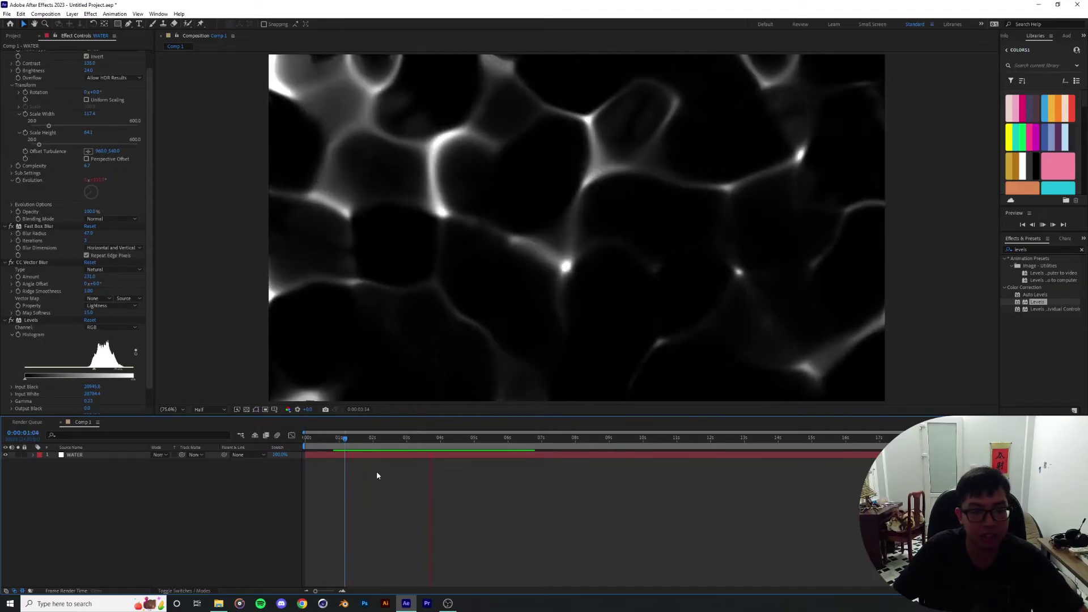
left_click(570, 440)
key("space")
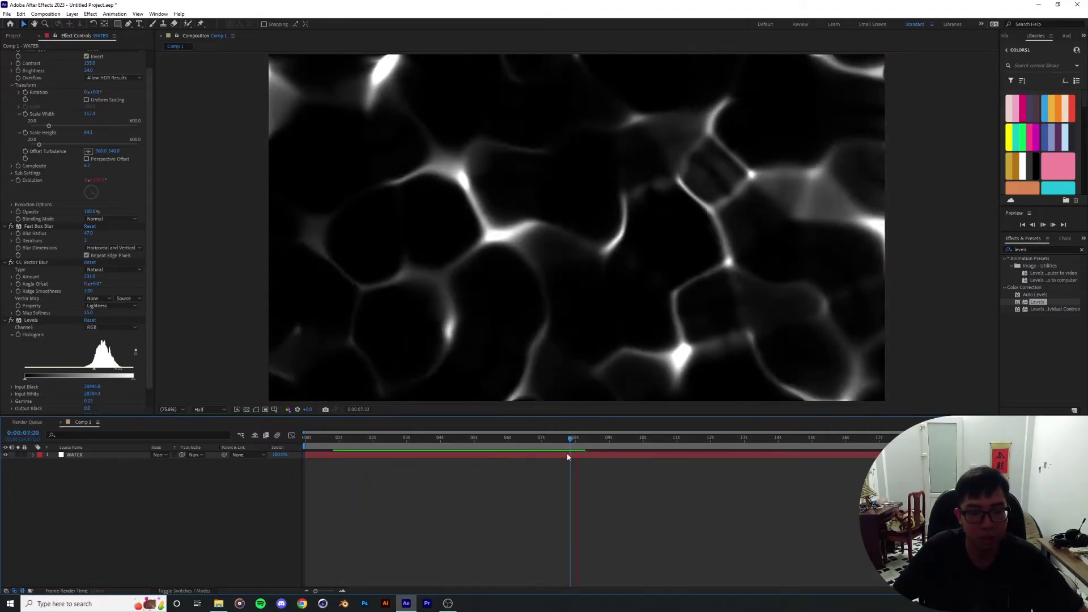
scroll(675, 308, "up", 3)
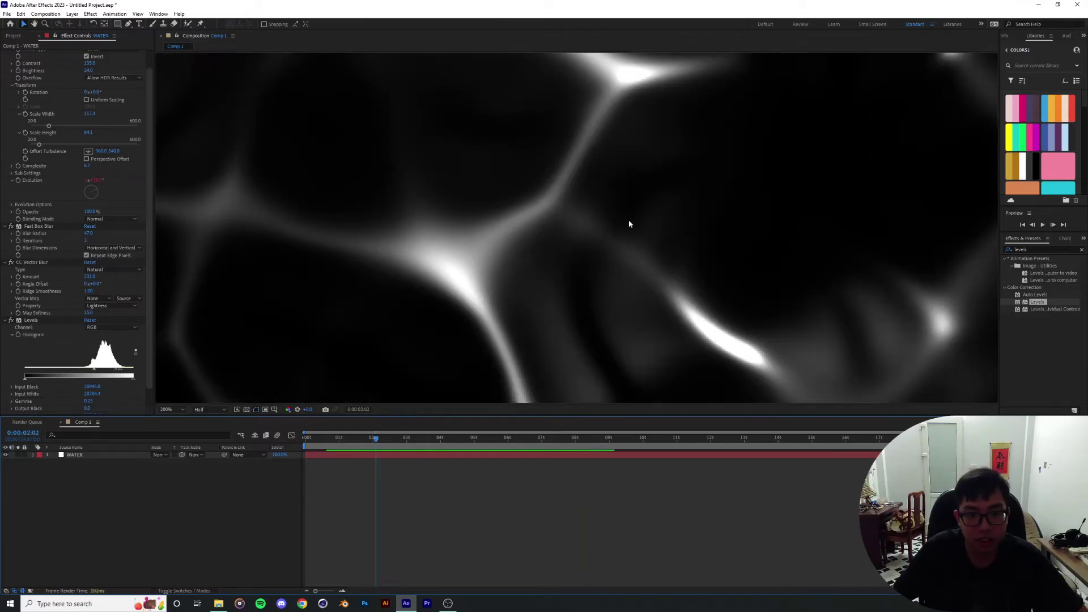
scroll(557, 257, "down", 2)
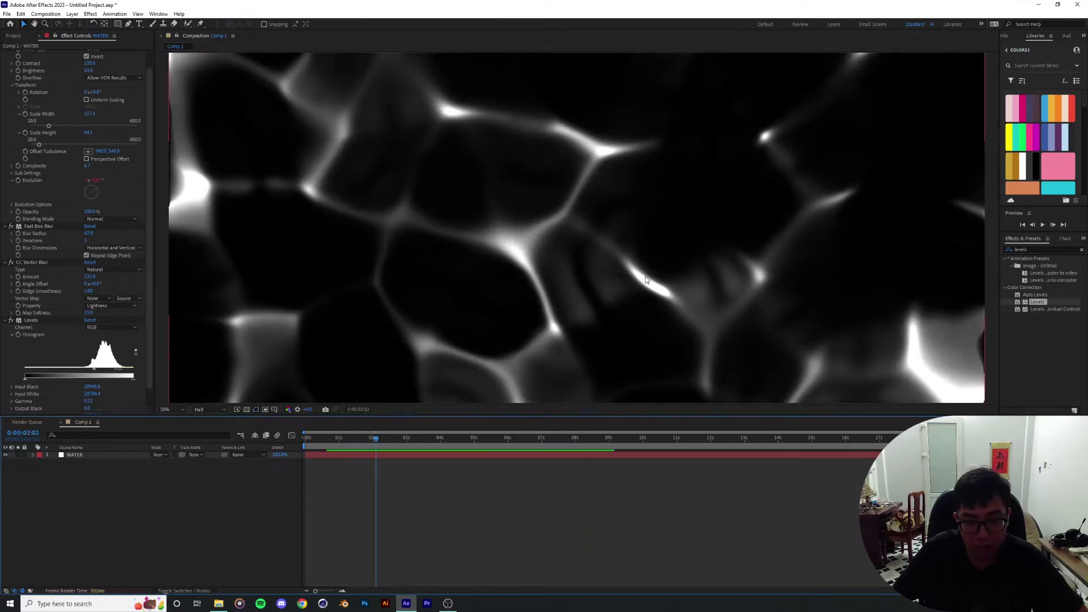
scroll(629, 279, "up", 1)
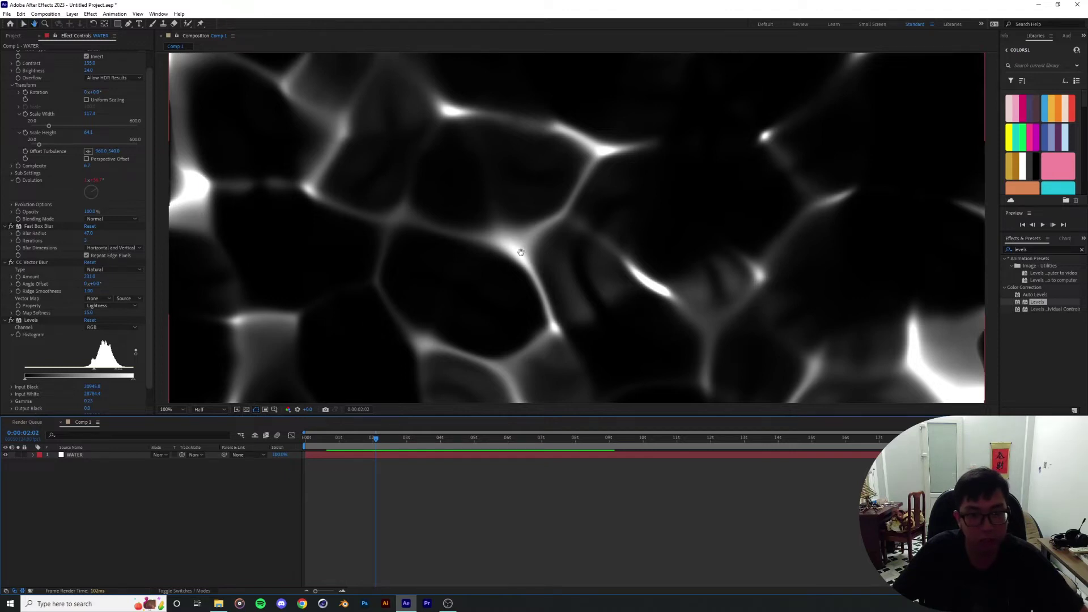
scroll(520, 252, "up", 1)
key("shift+slash")
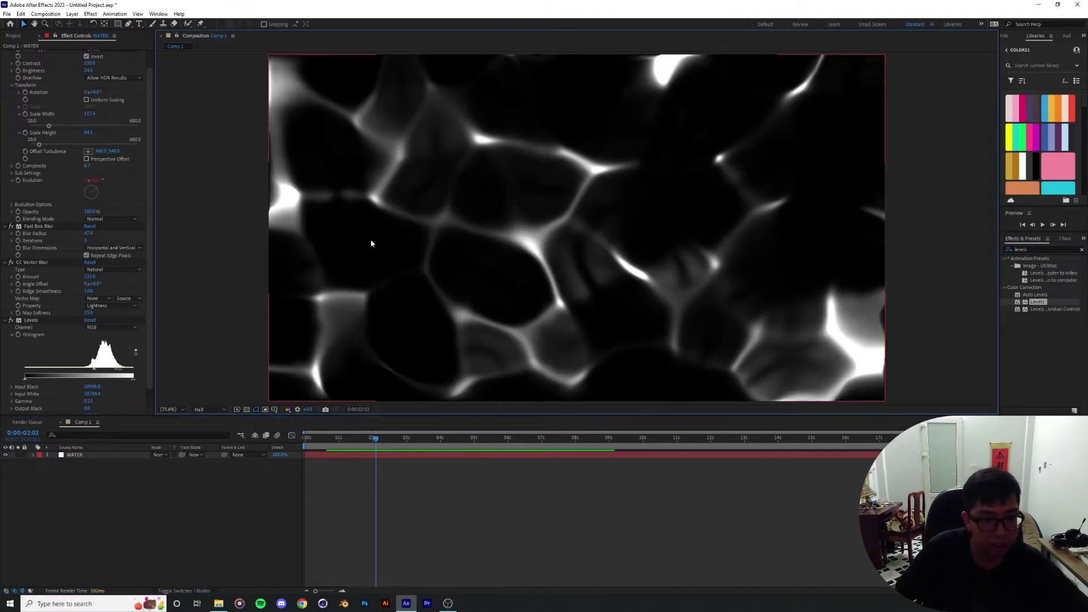
Step: Raise the Levels input black to 21588.3 and preview the result, ending with the whole composition fitted in view
left_click_drag(94, 372, 99, 374)
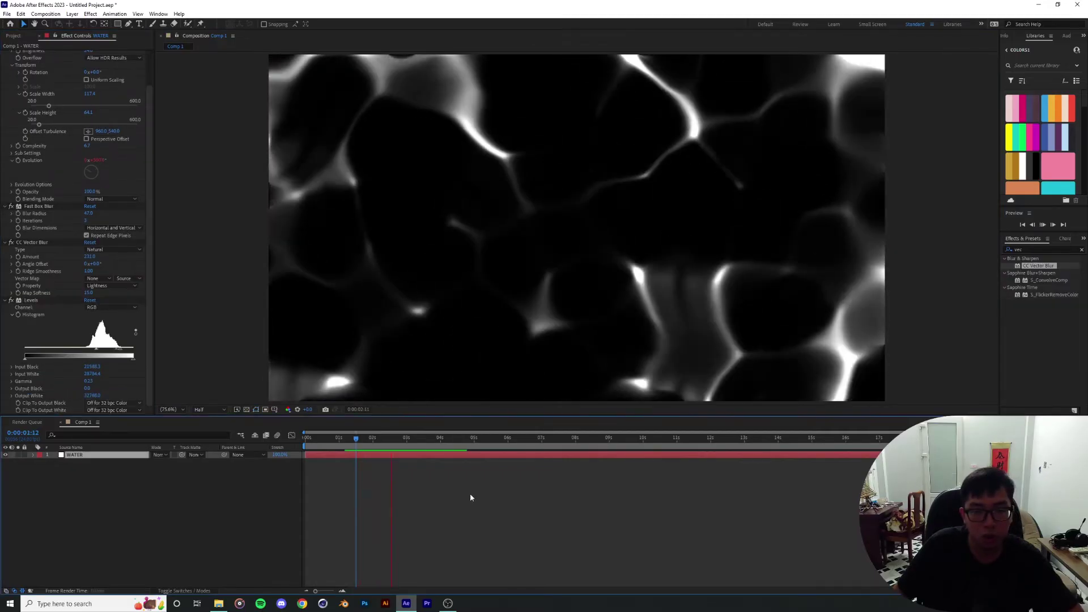
key("space")
scroll(630, 267, "up", 1)
scroll(634, 275, "down", 1)
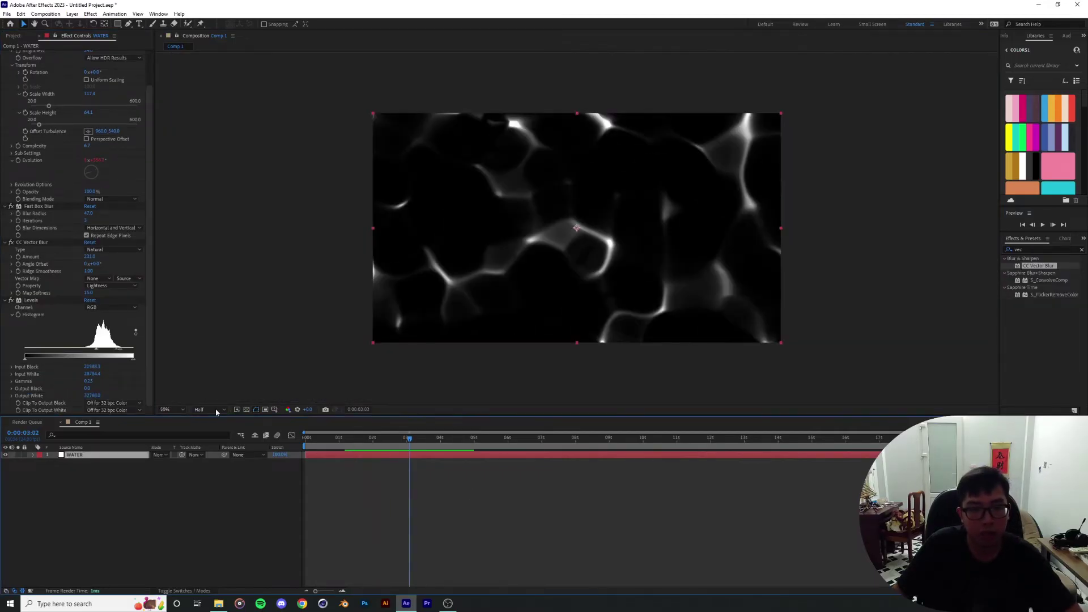
left_click(172, 411)
left_click(175, 420)
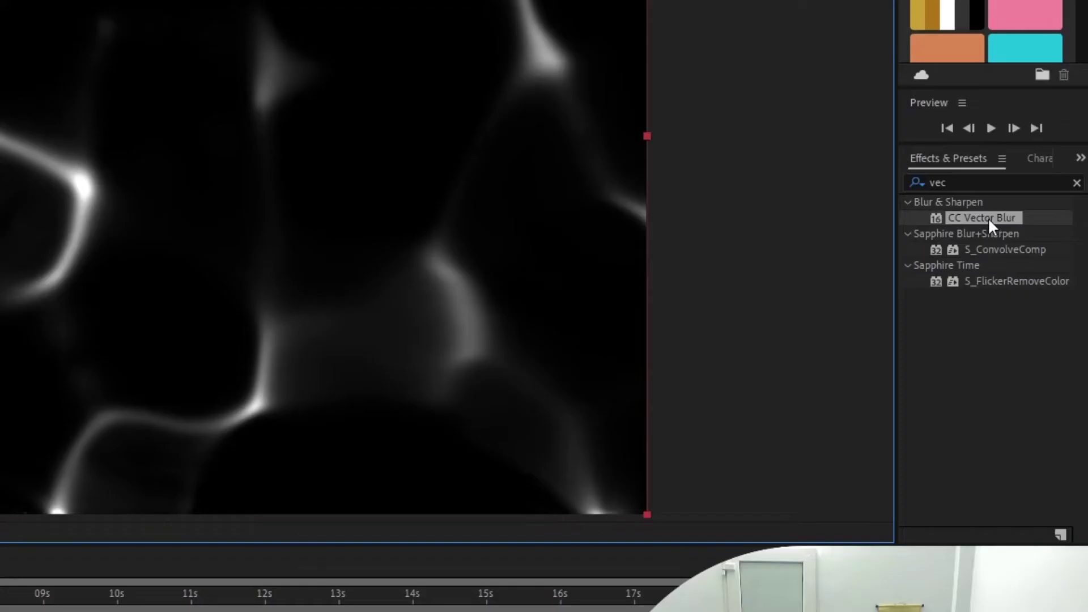
Step: Apply a second CC Vector Blur after Levels on the WATER layer and set its amount to 25
left_click_drag(981, 215, 145, 460)
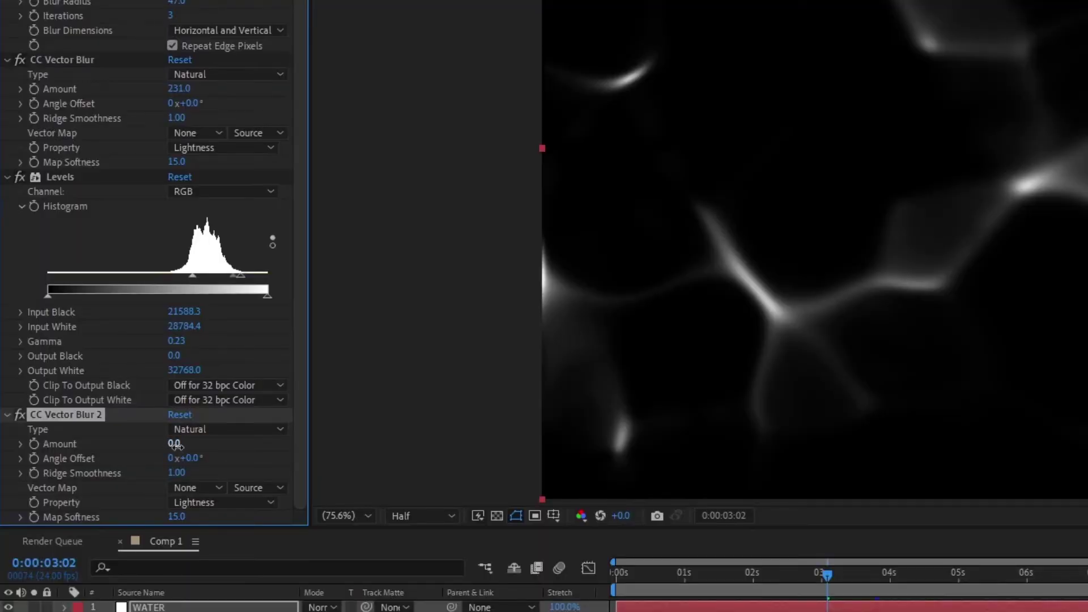
left_click_drag(176, 445, 196, 445)
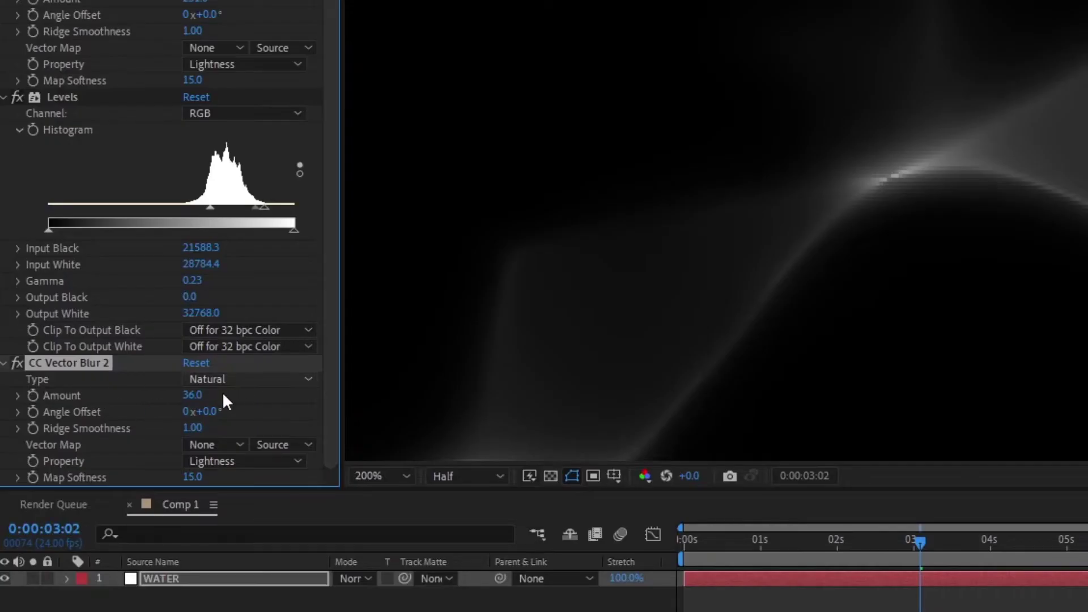
left_click_drag(193, 397, 189, 403)
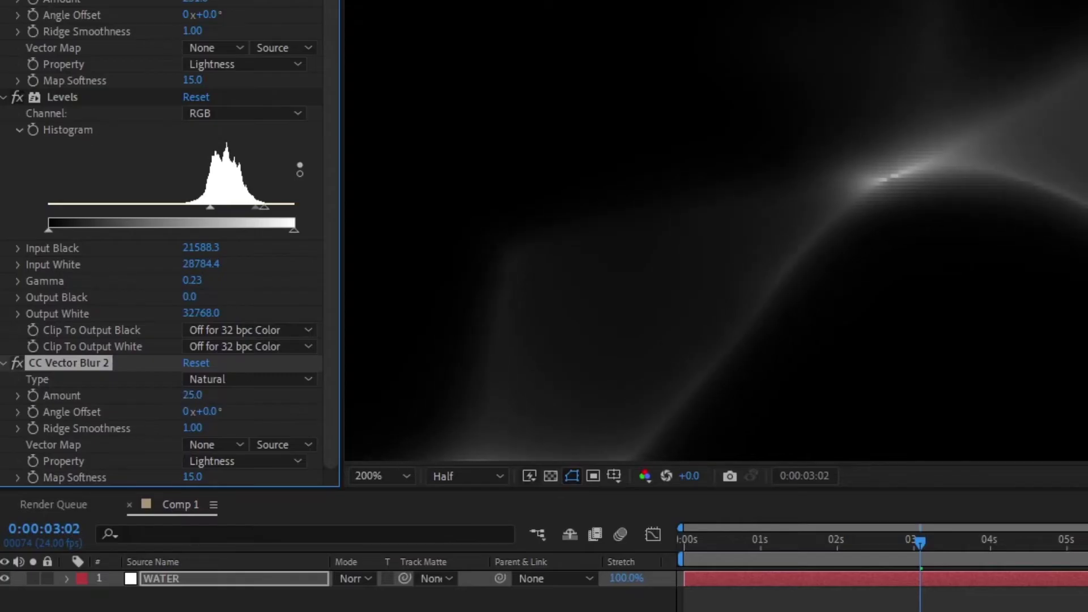
Step: Switch the preview resolution to Full and examine the water lines up close in several areas
left_click_drag(642, 283, 515, 208)
scroll(563, 250, "up", 1)
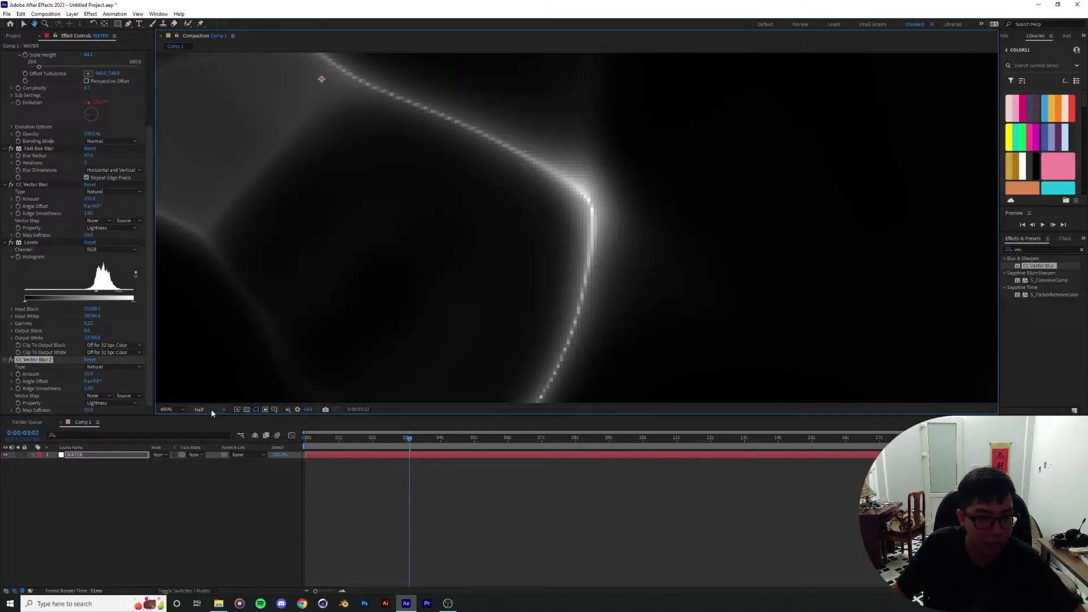
left_click(212, 411)
left_click(208, 431)
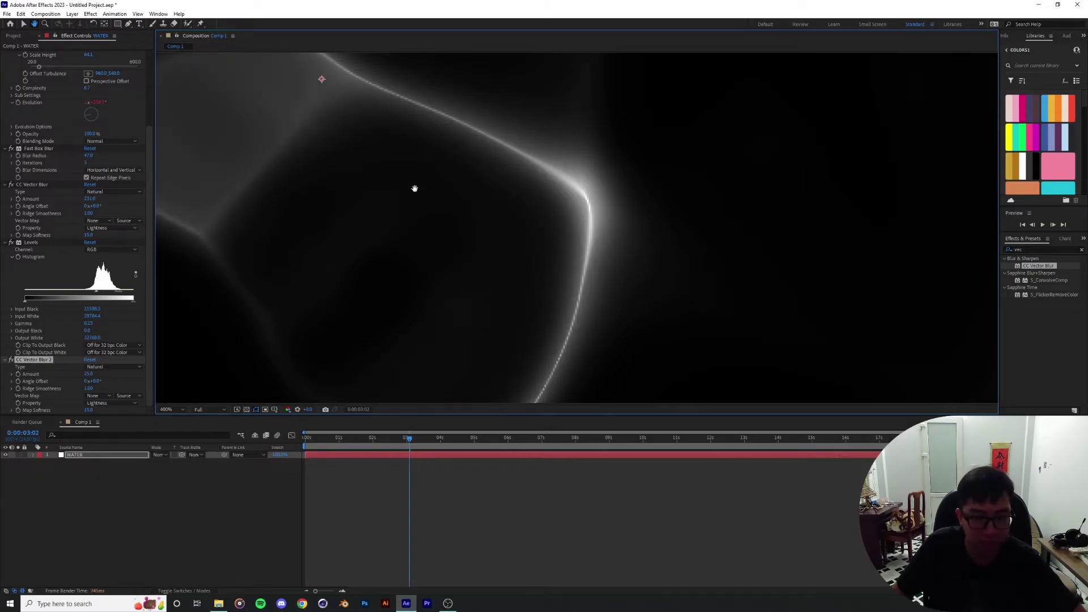
mouse_move(414, 188)
left_mouse_down()
mouse_move(651, 306)
mouse_move(512, 263)
mouse_move(708, 288)
mouse_move(580, 198)
mouse_move(668, 189)
mouse_move(654, 306)
mouse_move(517, 251)
mouse_move(700, 182)
left_mouse_up()
left_click_drag(504, 242, 332, 226)
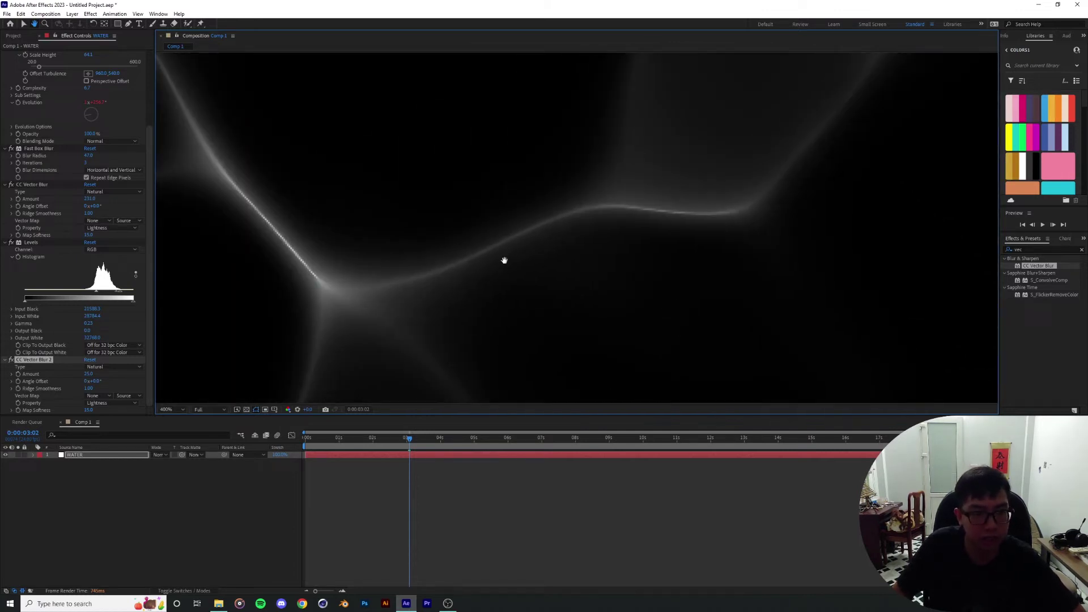
Step: Fit the whole composition in the viewer and preview the animation at full resolution around the three-second mark
key("shift+/")
key("space")
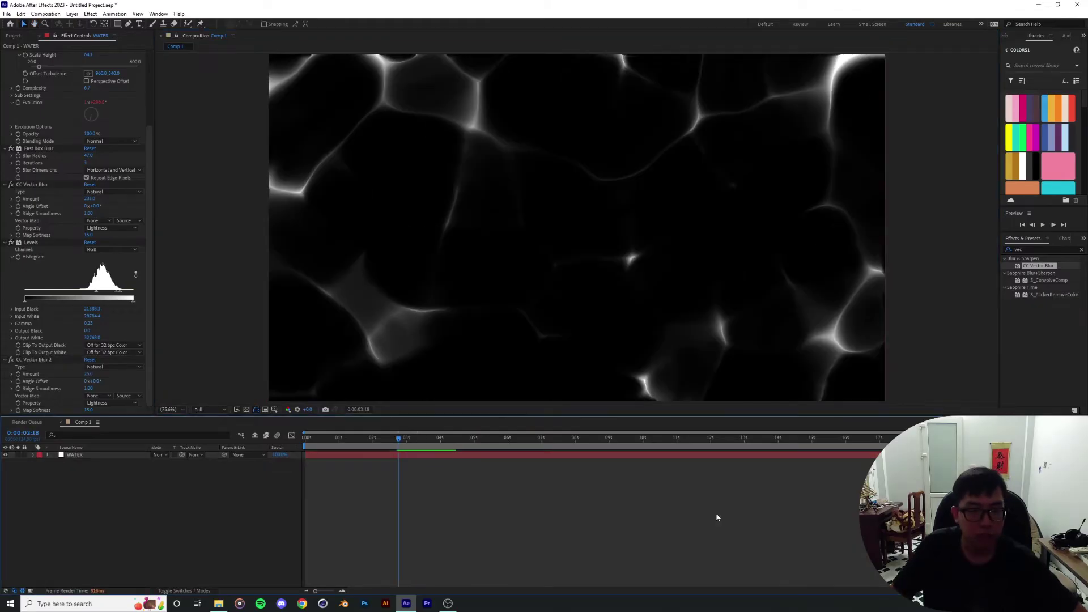
key("space")
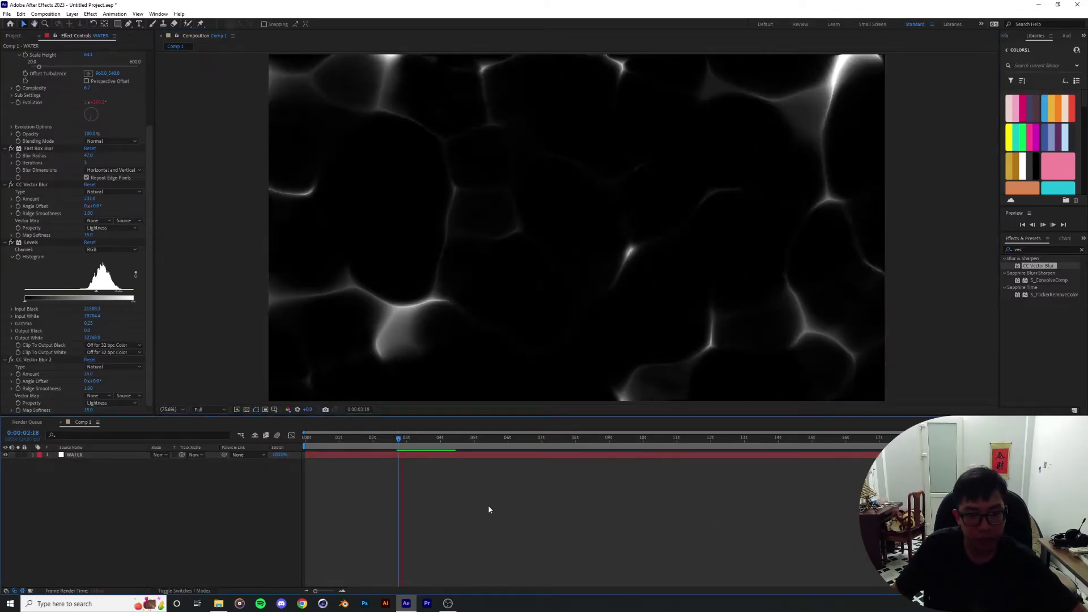
key("space")
left_click_drag(436, 440, 404, 441)
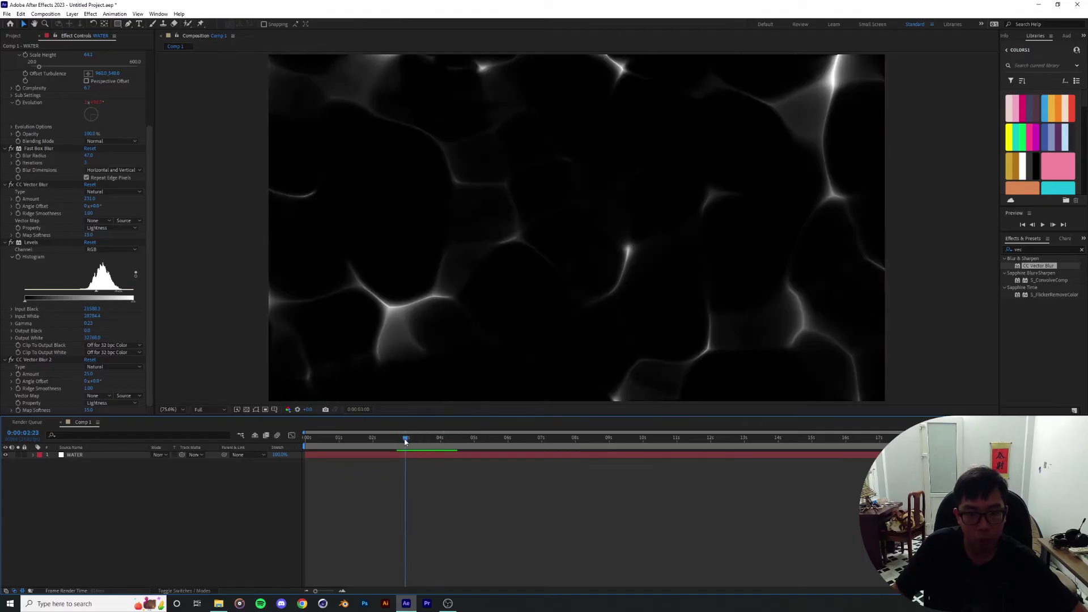
key("space")
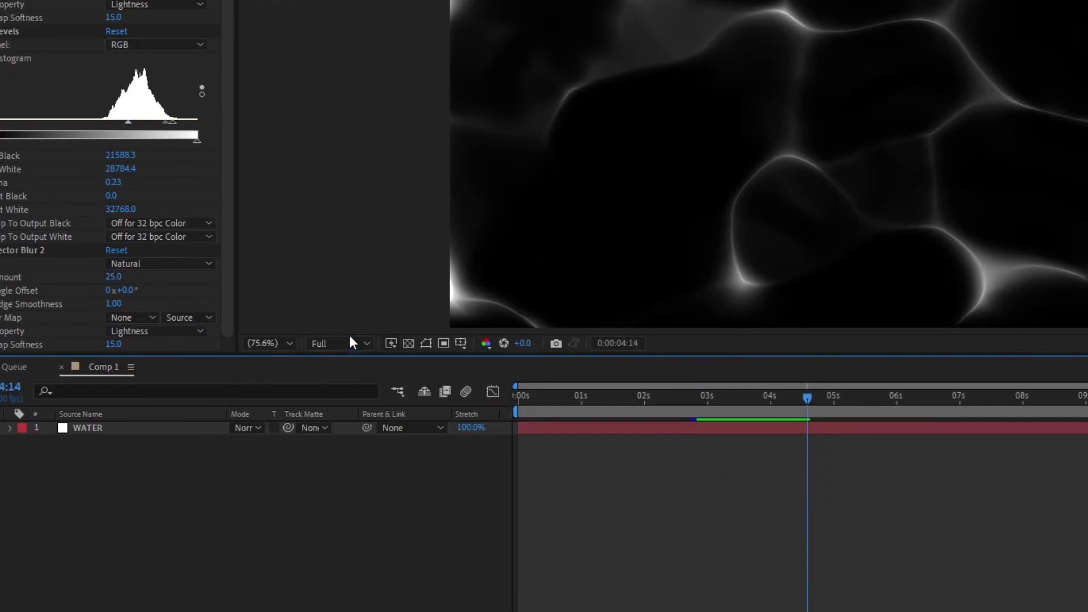
Step: Lower the preview resolution to Third and preview the water animation from near the start of the timeline
left_click(351, 343)
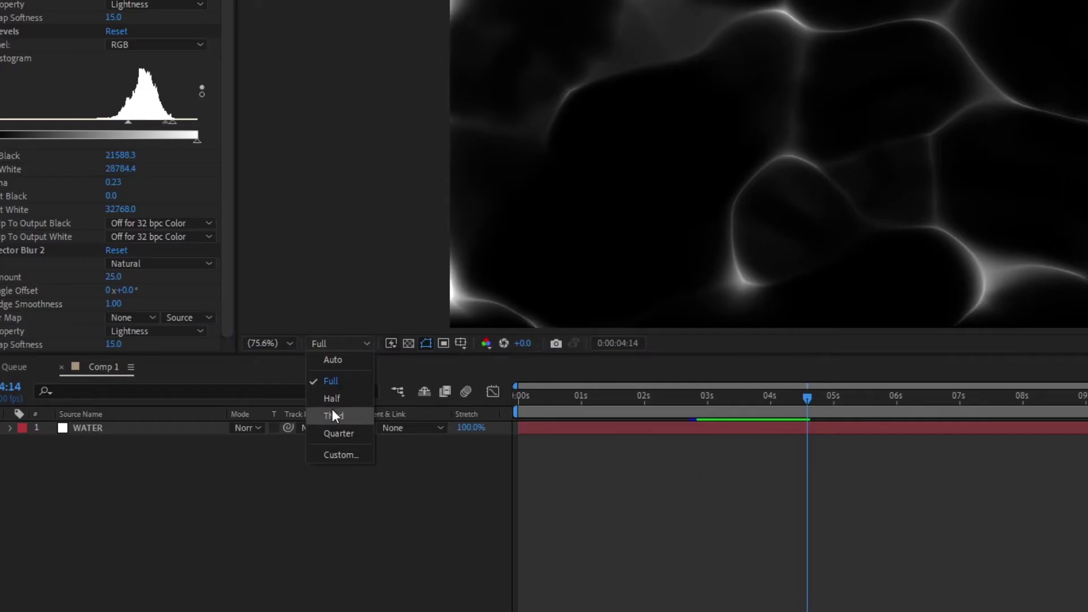
left_click(333, 412)
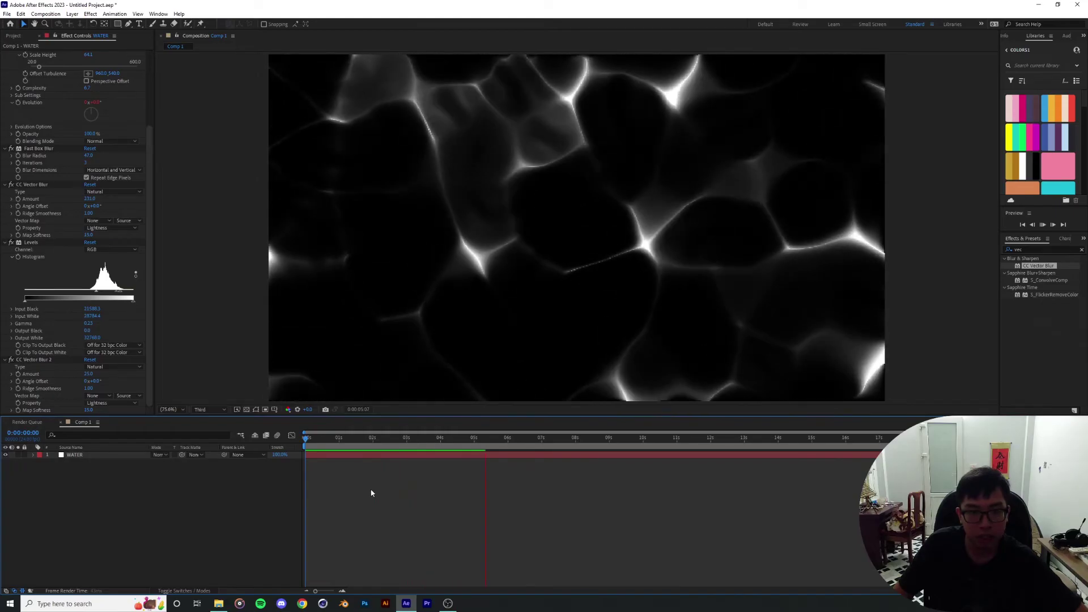
key("space")
left_click_drag(431, 439, 323, 442)
key("space")
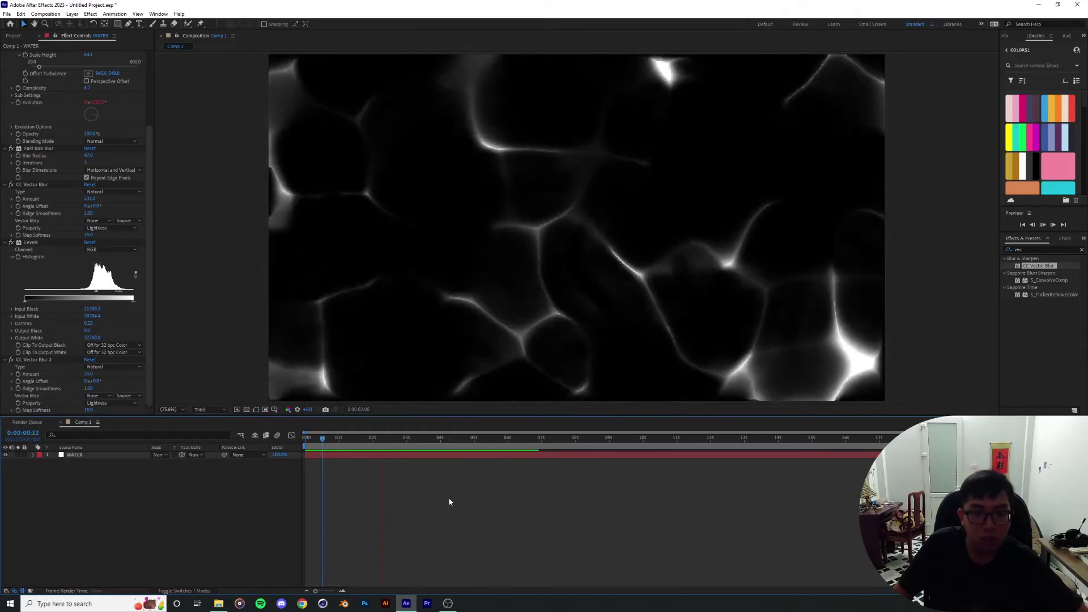
key("space")
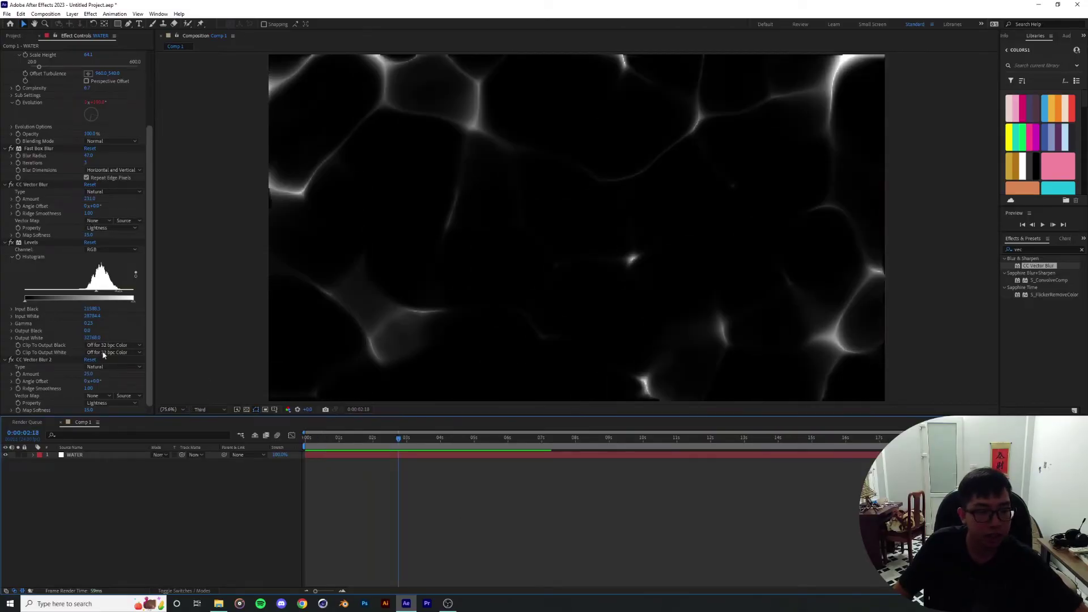
Step: Preview the animation up to about four seconds, and set Levels to input black 21331.3, input white 28655.9 and gamma 0.24
left_click(152, 391)
left_click(391, 492)
key("space")
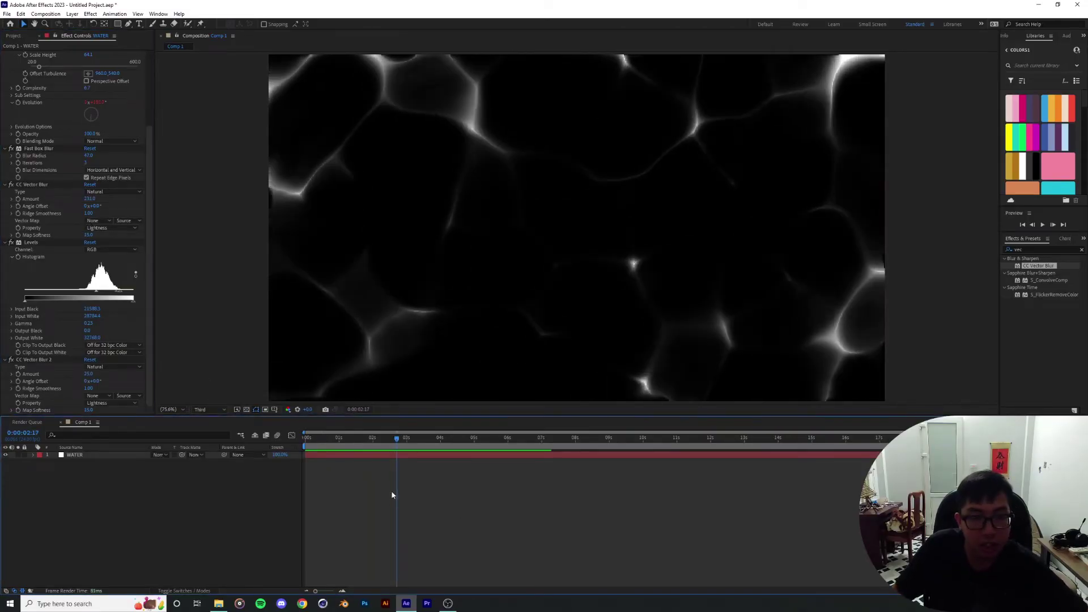
key("space")
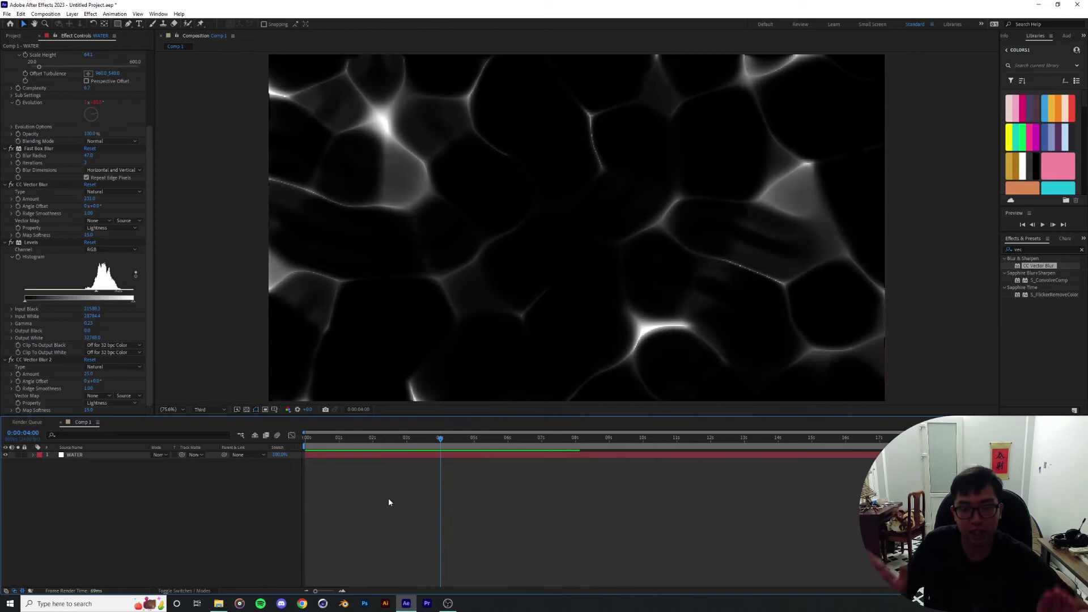
mouse_move(439, 440)
left_mouse_down()
mouse_move(528, 452)
mouse_move(435, 449)
left_mouse_up()
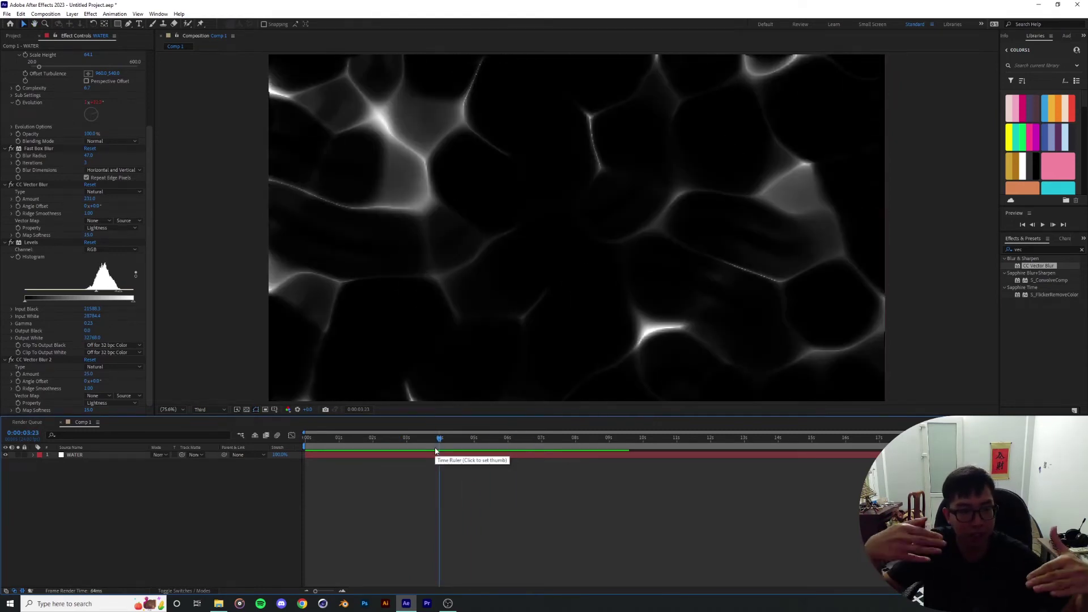
left_click_drag(117, 293, 113, 293)
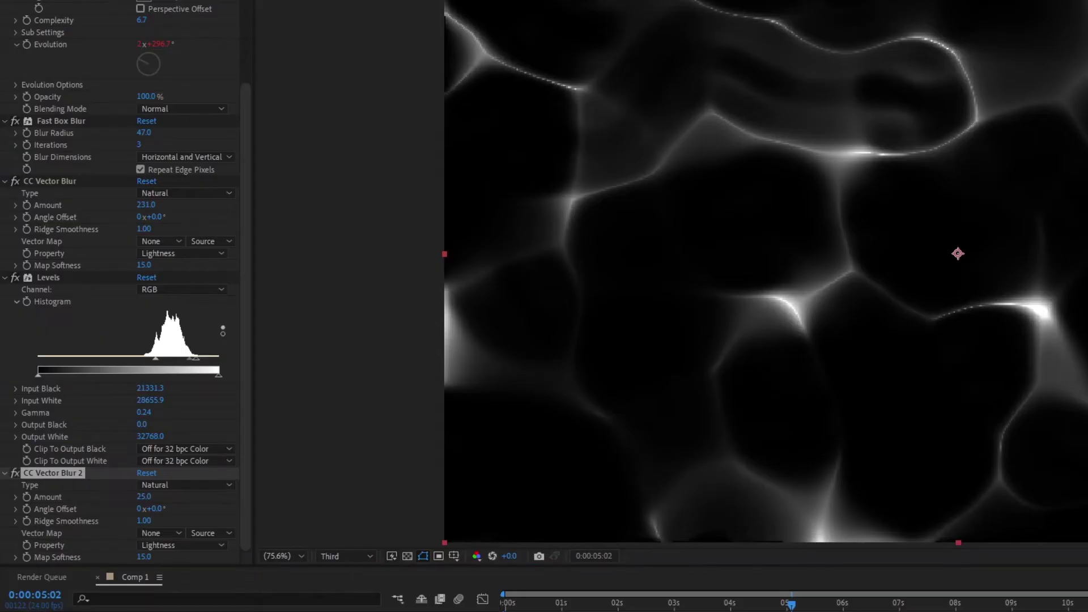
Step: Duplicate Fast Box Blur on the WATER layer and place the copy between Levels and CC Vector Blur 2
left_click(56, 122)
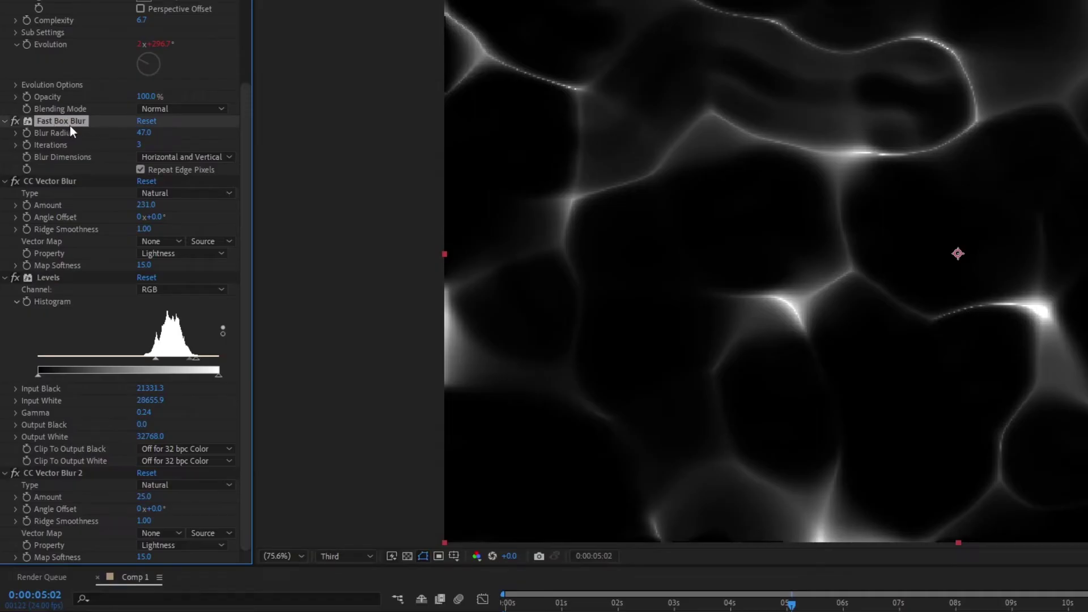
key("ctrl+d")
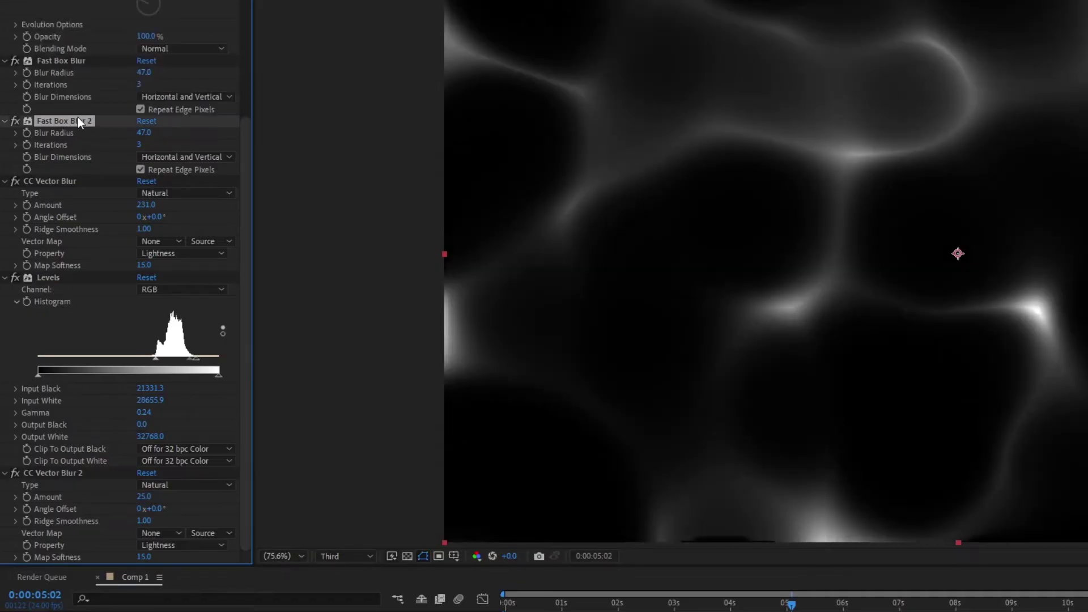
left_click_drag(78, 121, 62, 477)
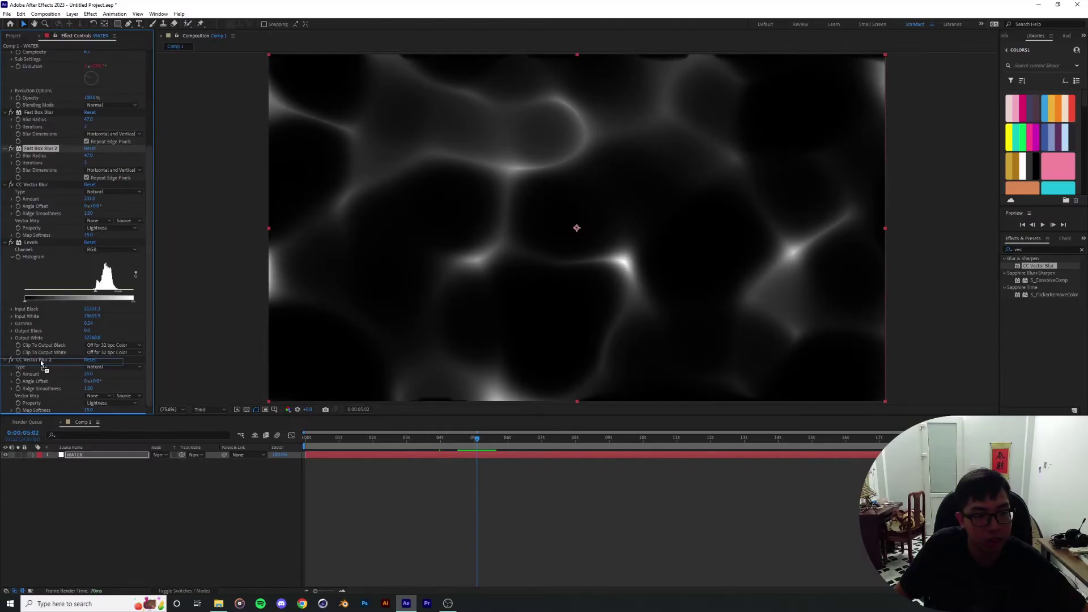
left_click_drag(41, 362, 38, 360)
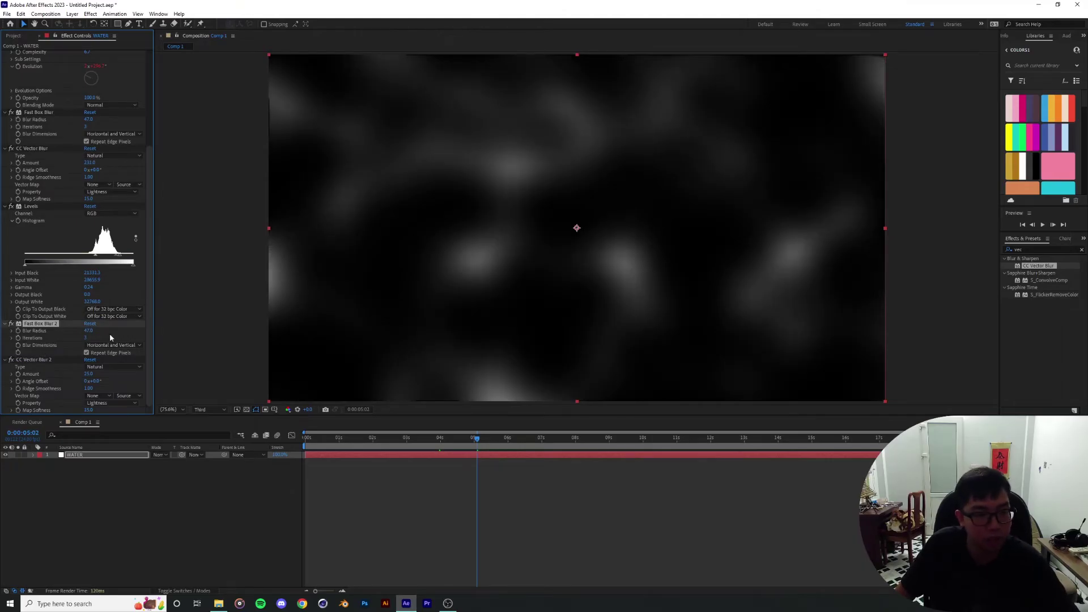
Step: Set the blur radius of Fast Box Blur 2 to 11 and inspect the softened lines up close
left_click_drag(91, 333, 91, 334)
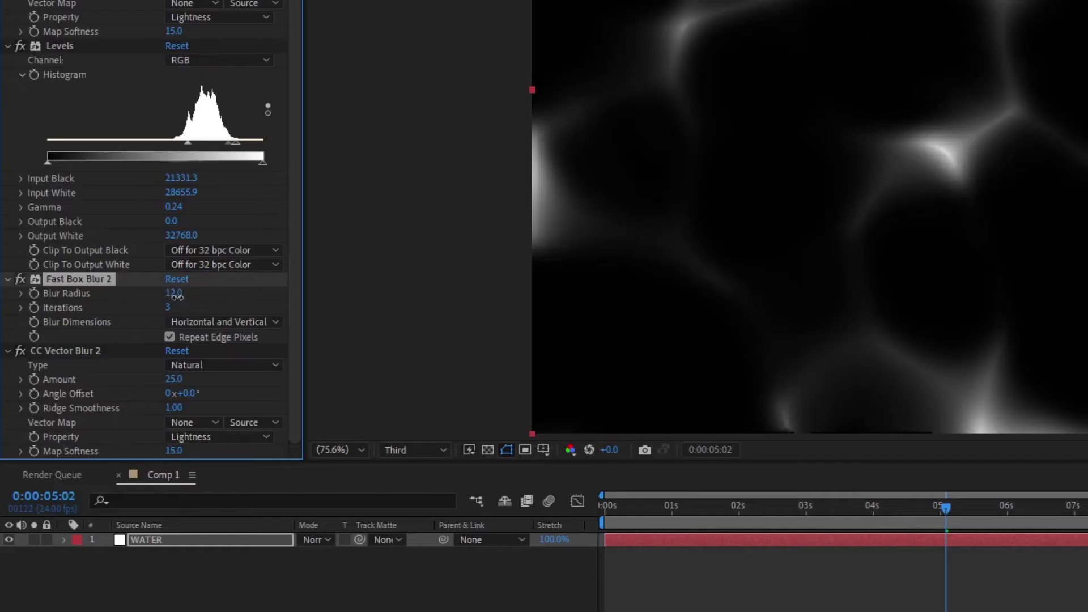
left_click_drag(176, 297, 174, 297)
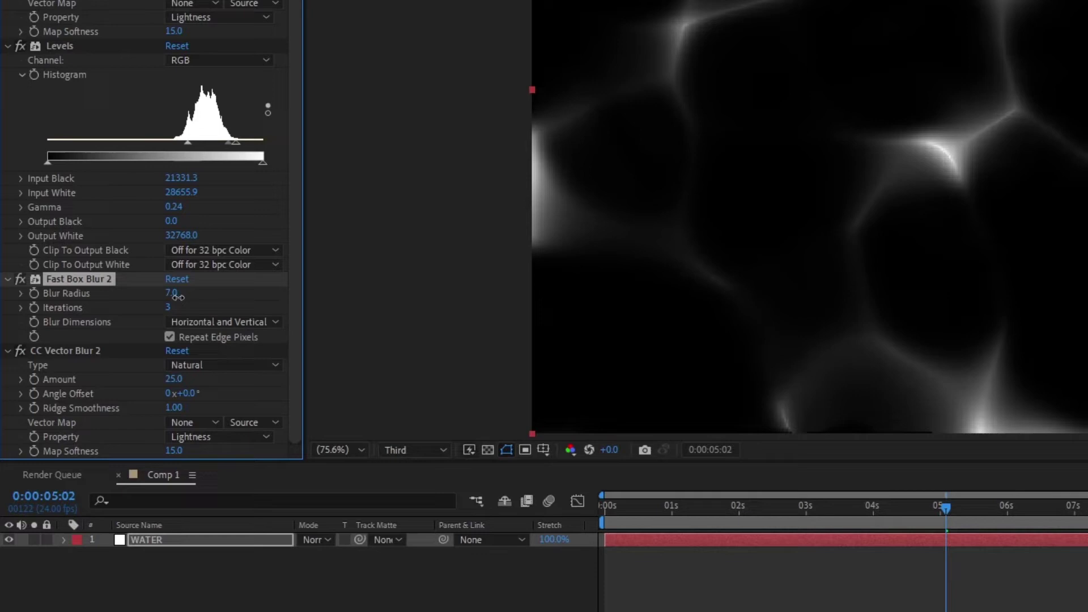
scroll(970, 227, "up", 3)
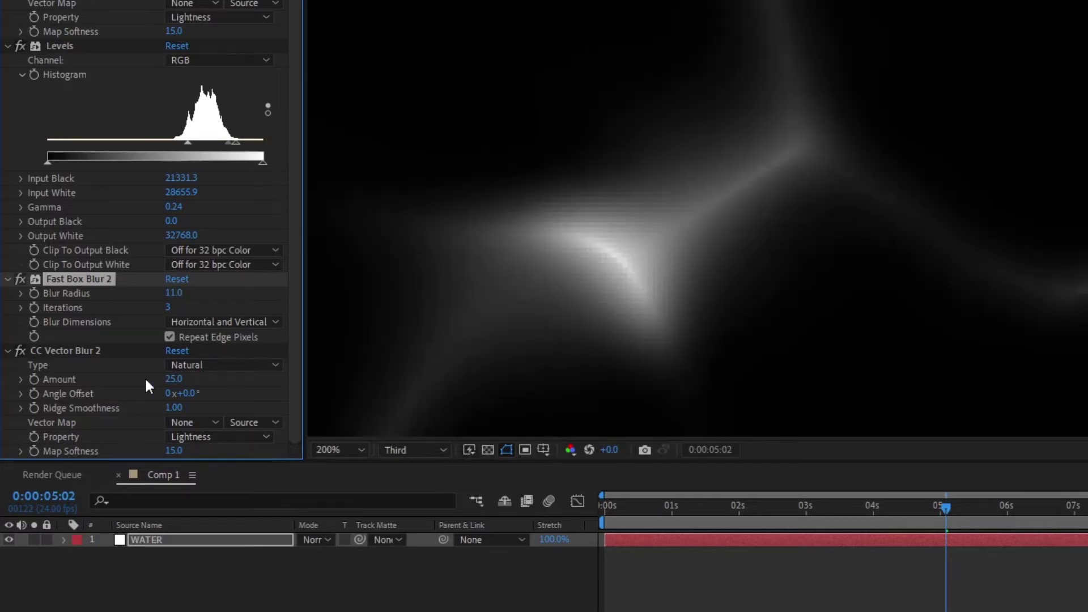
Step: Raise the amount of CC Vector Blur 2 to 55 and preview the animation with the whole composition fitted in view
left_click(85, 354)
left_click_drag(173, 381, 197, 380)
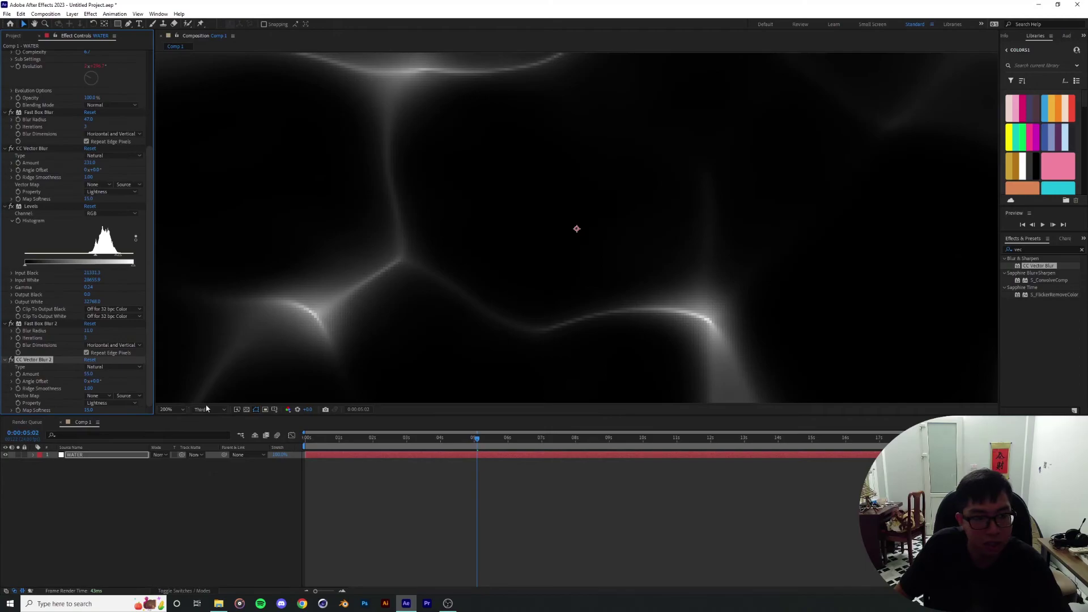
left_click(348, 450)
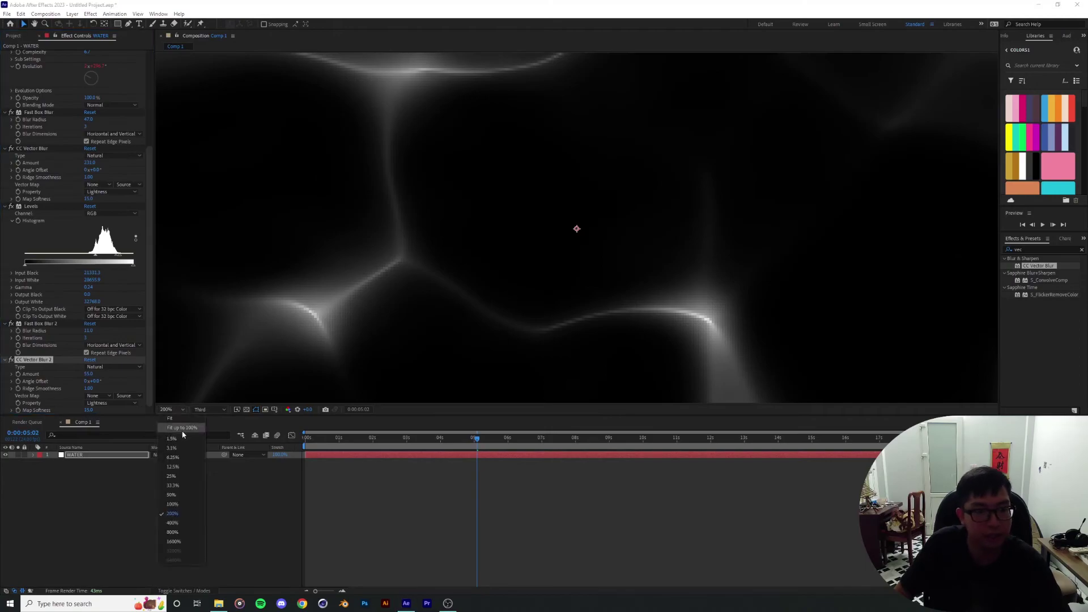
left_click(182, 431)
key("space")
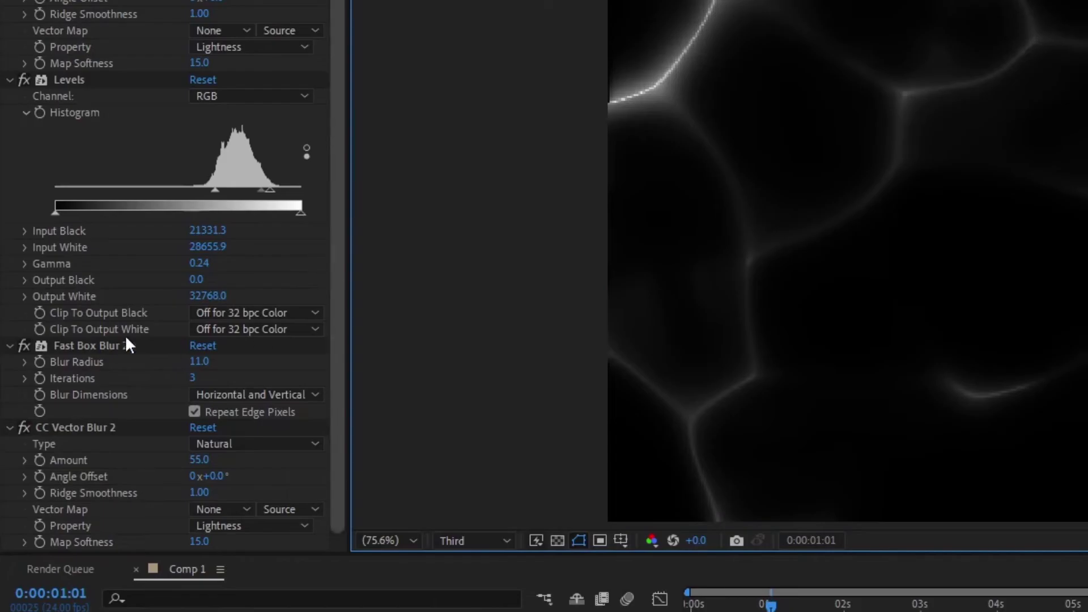
Step: Duplicate Fast Box Blur 2 and CC Vector Blur 2 together, and move the box blur copy directly above CC Vector Blur 3
left_click(94, 348)
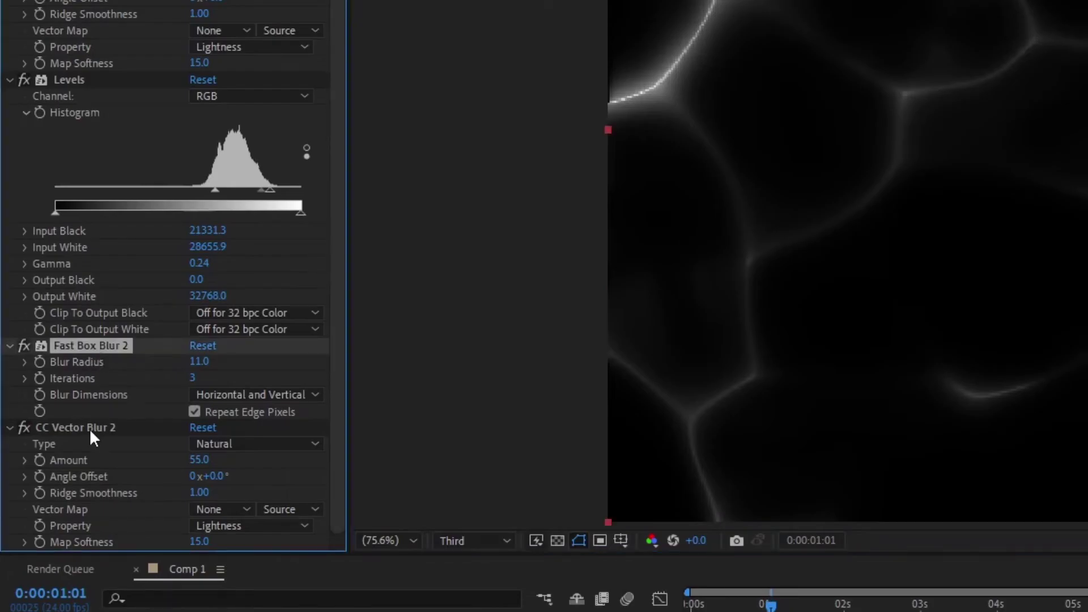
left_click(89, 428, "ctrl")
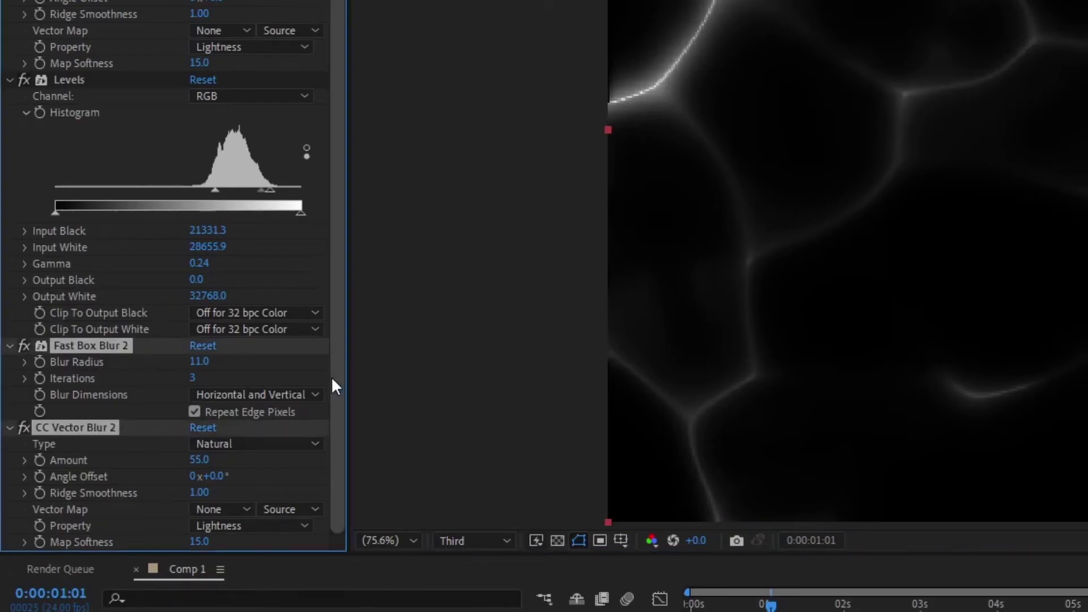
key("ctrl+d")
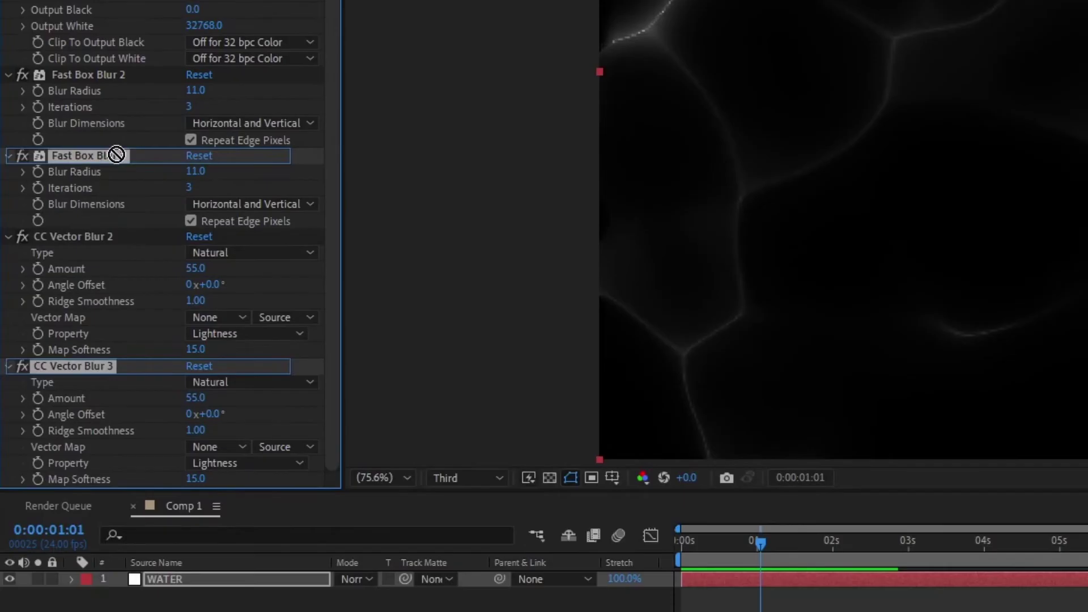
left_click_drag(116, 214, 112, 328)
left_click_drag(110, 267, 106, 327)
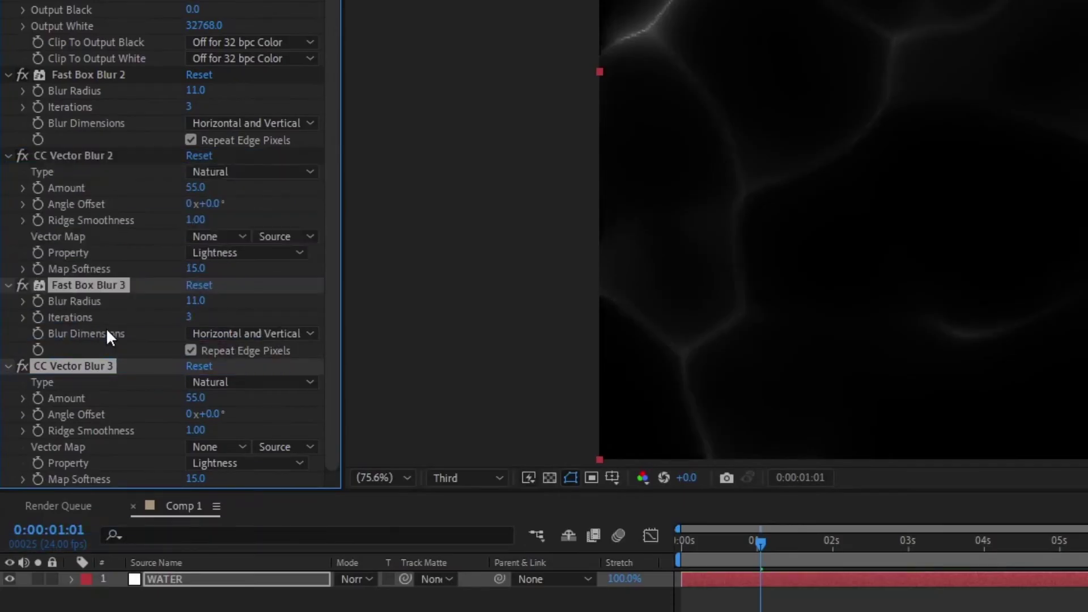
Step: Tune Fast Box Blur 3 to a radius of 11 and CC Vector Blur 3 to an amount of about 91, previewing between adjustments
left_click(268, 300)
left_click_drag(196, 302, 199, 301)
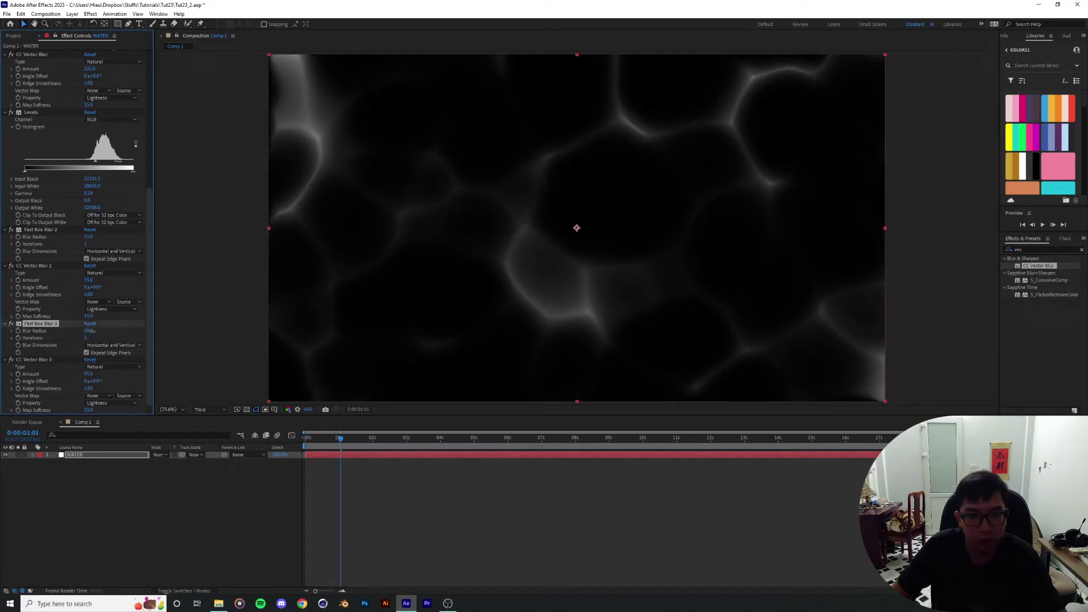
left_click_drag(91, 374, 111, 370)
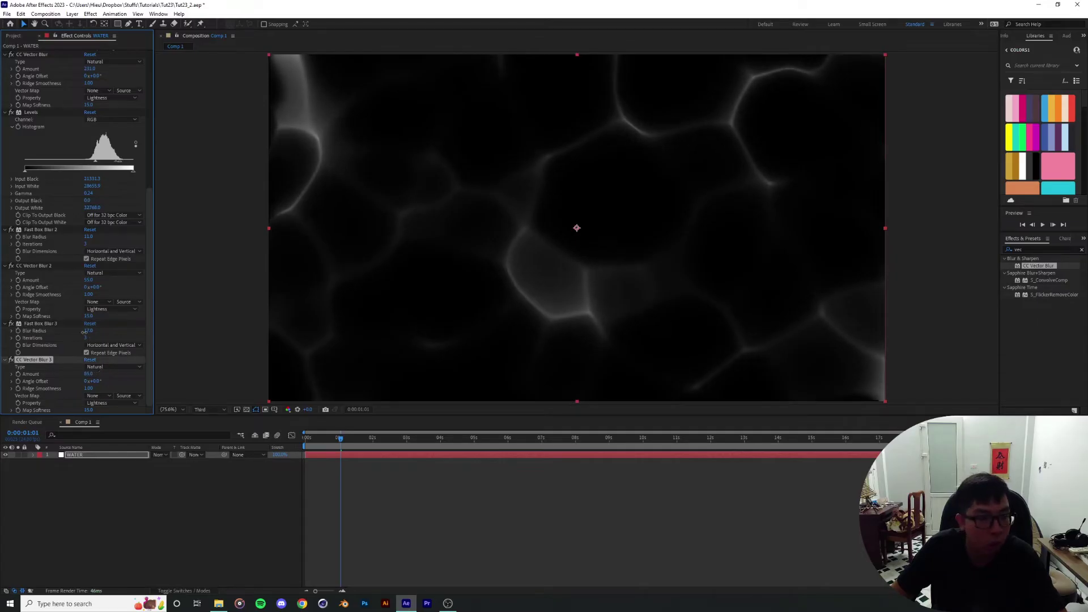
left_click_drag(84, 332, 77, 336)
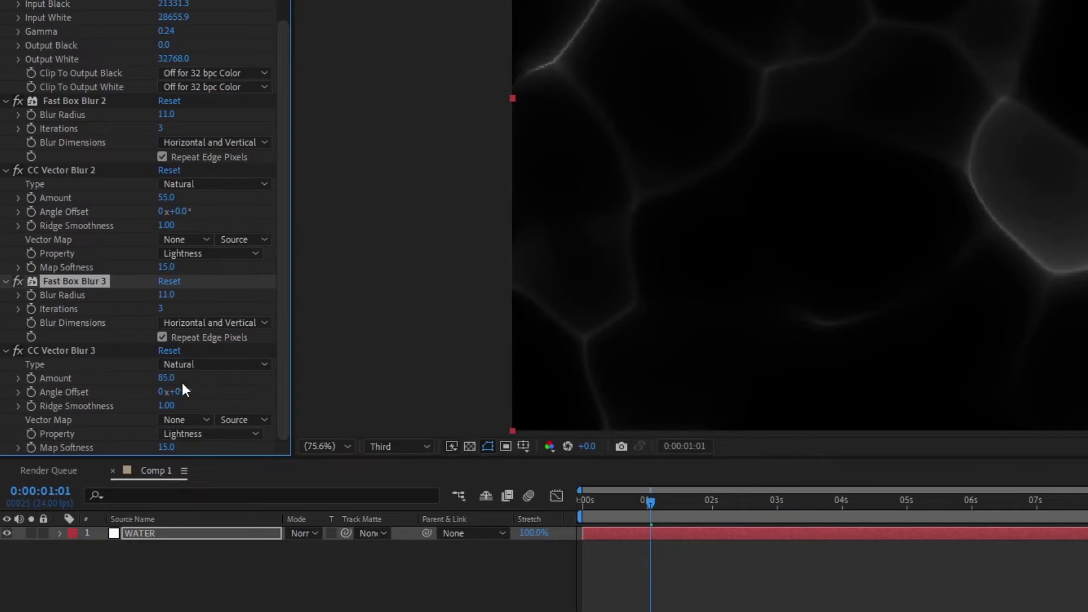
left_click_drag(176, 378, 192, 378)
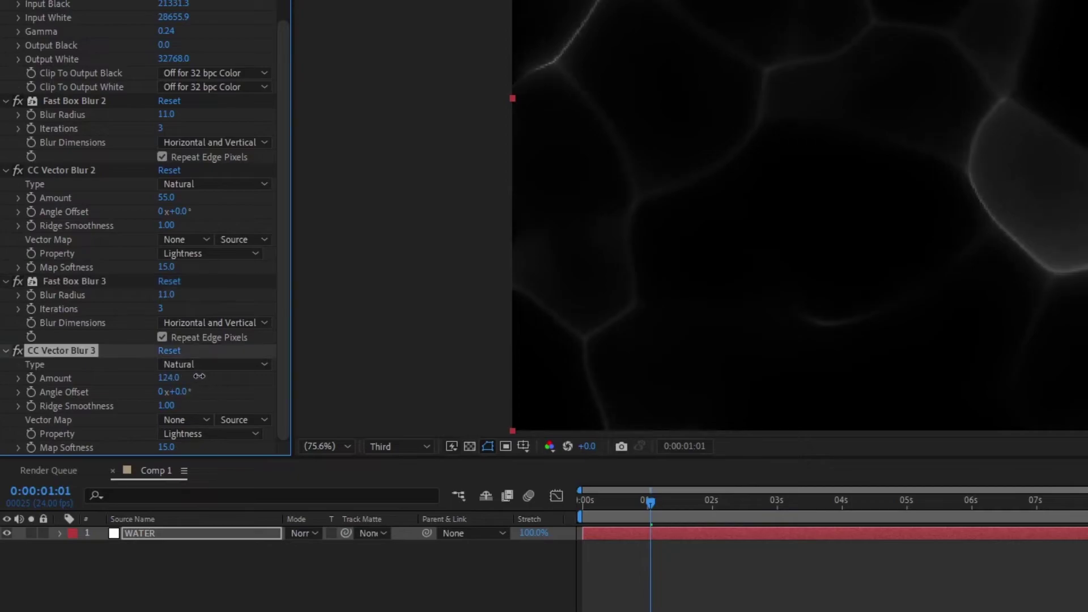
key("space")
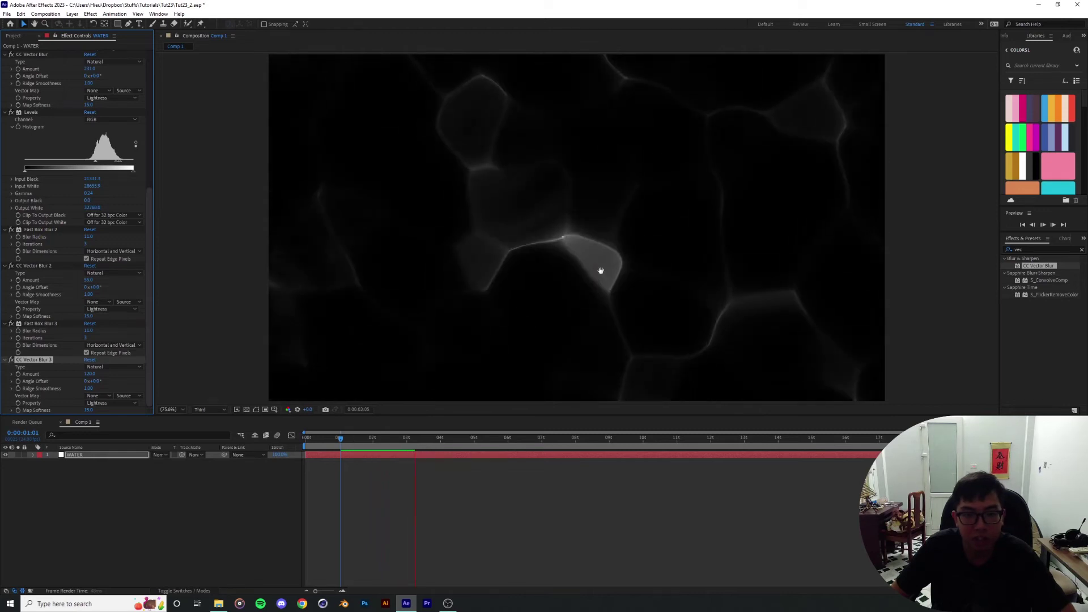
key("space")
left_click_drag(84, 374, 74, 375)
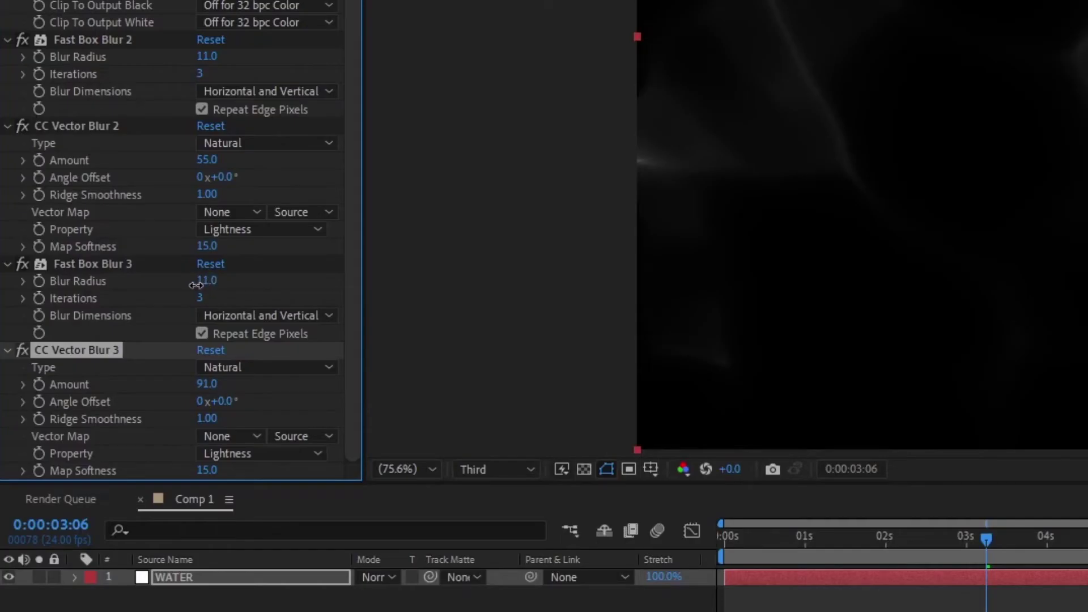
left_click_drag(197, 285, 188, 285)
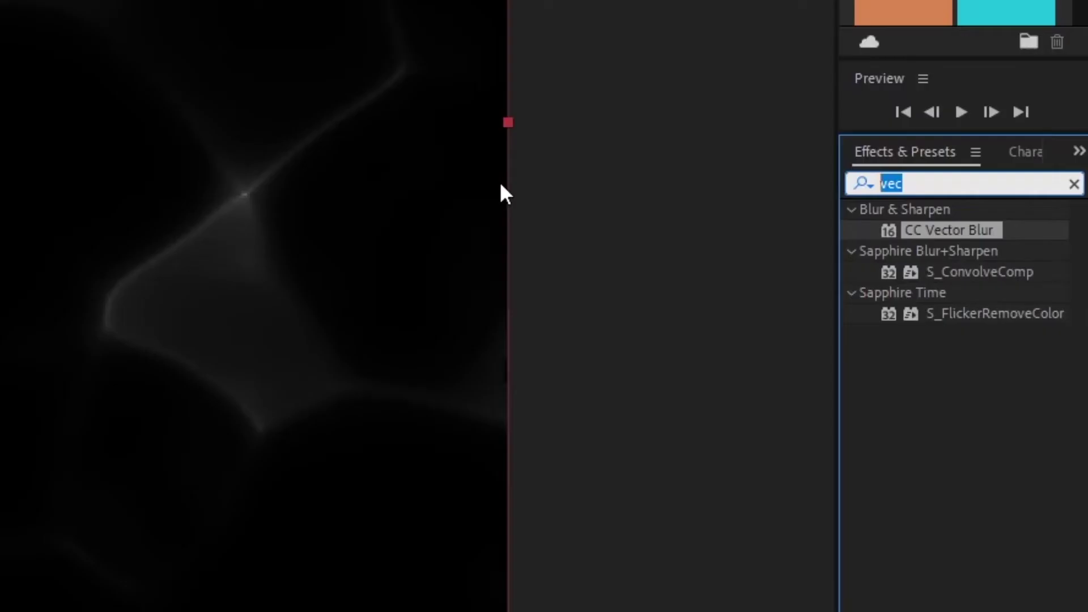
Step: Find the Curves effect and apply it to the WATER layer beneath CC Vector Blur 3
type("cú")
type("ve =")
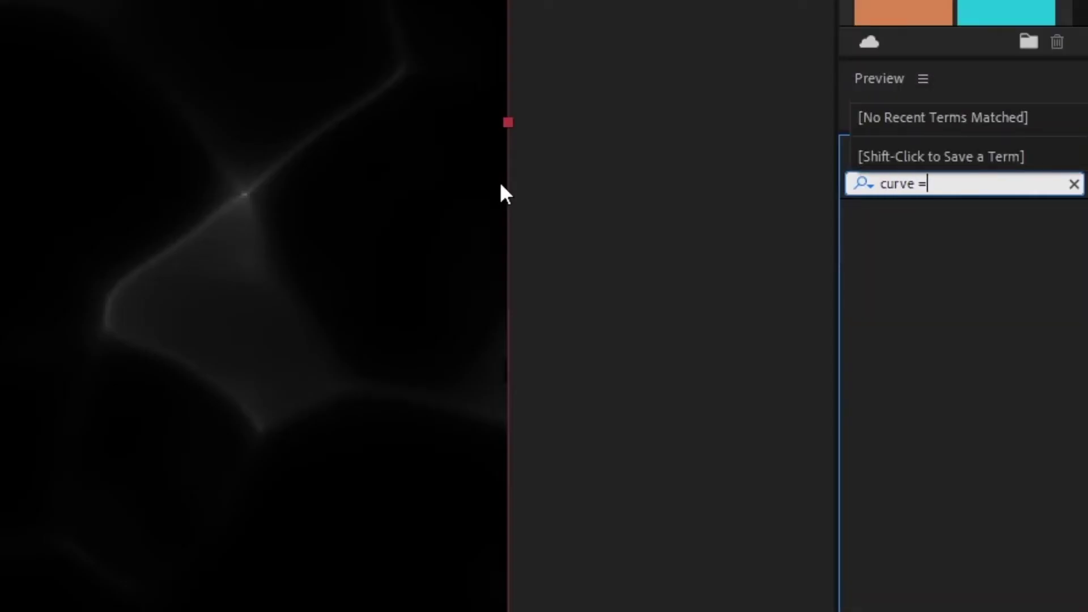
key("BackSpace")
key("BackSpace")
type("s")
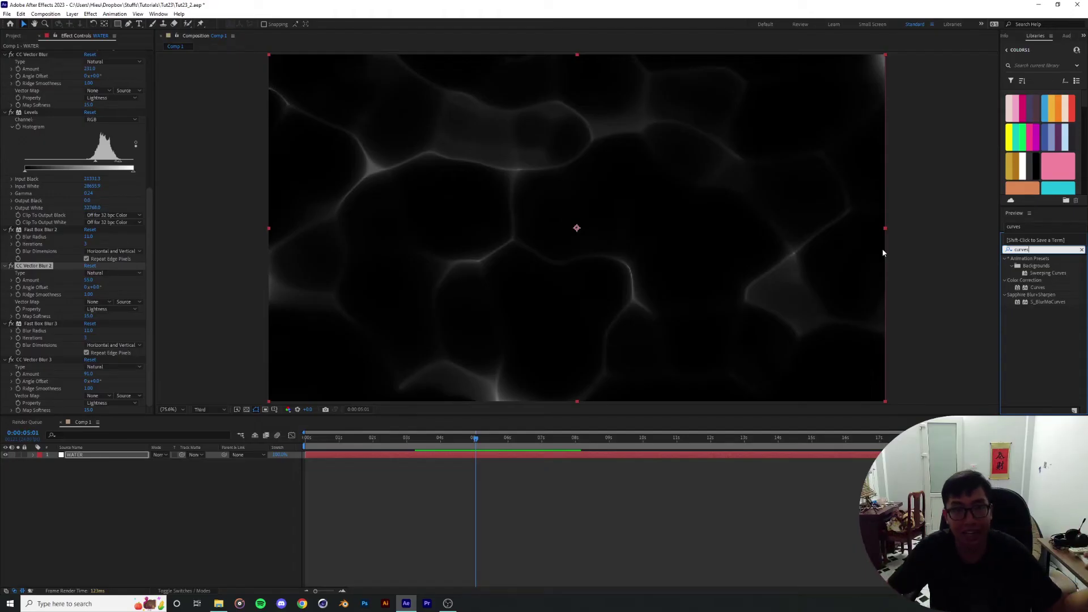
double_click(1038, 287)
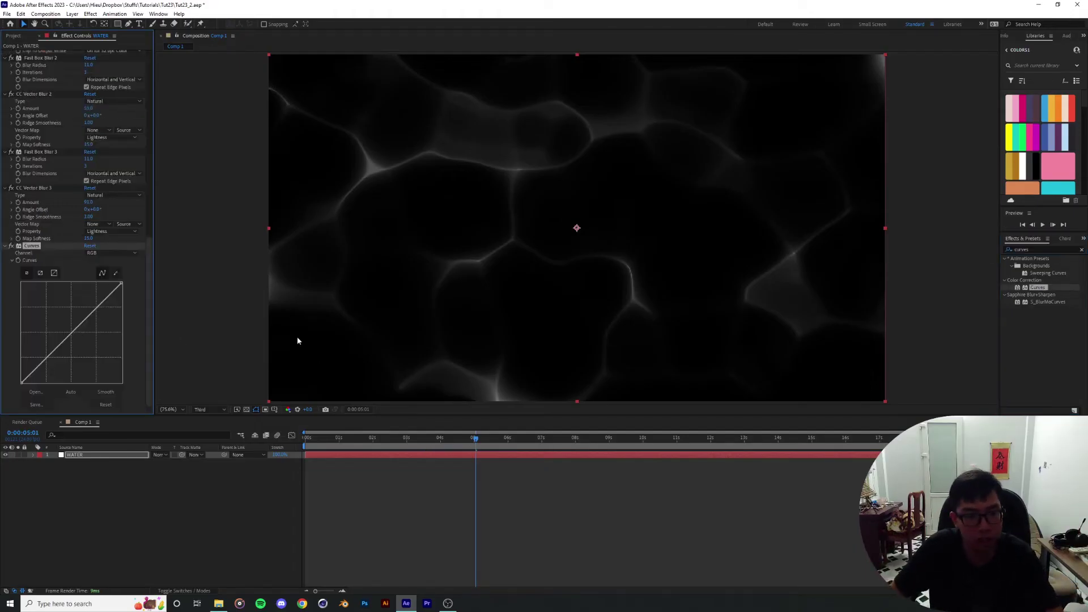
Step: Bend the Curves graph to lift the highlights and hold down the shadows, and preview the animation at Third resolution
left_click_drag(94, 313, 86, 300)
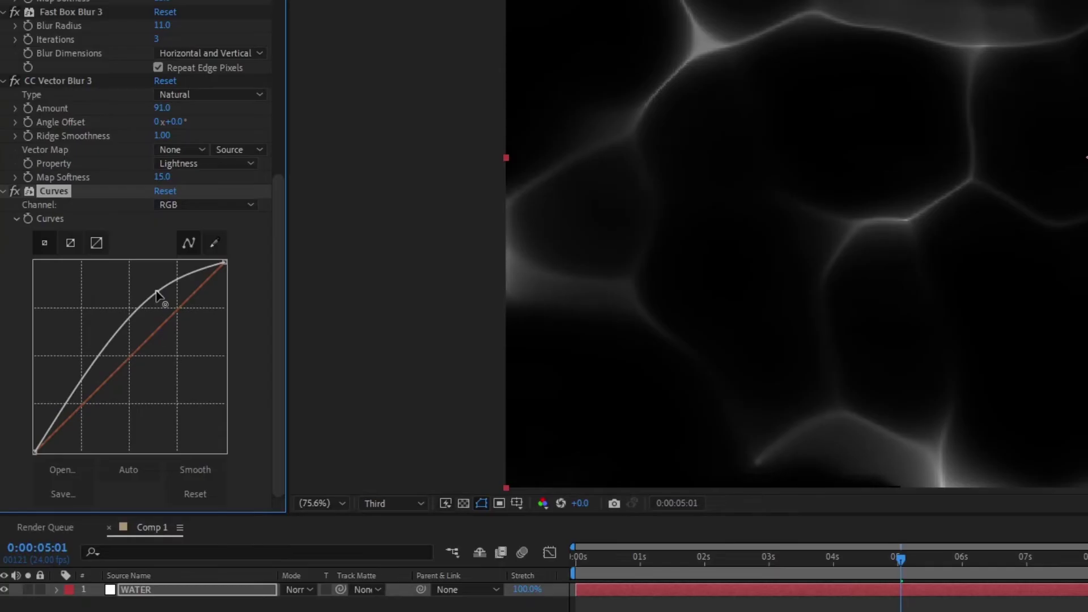
left_click_drag(159, 294, 163, 298)
left_click(377, 503)
left_click(386, 543)
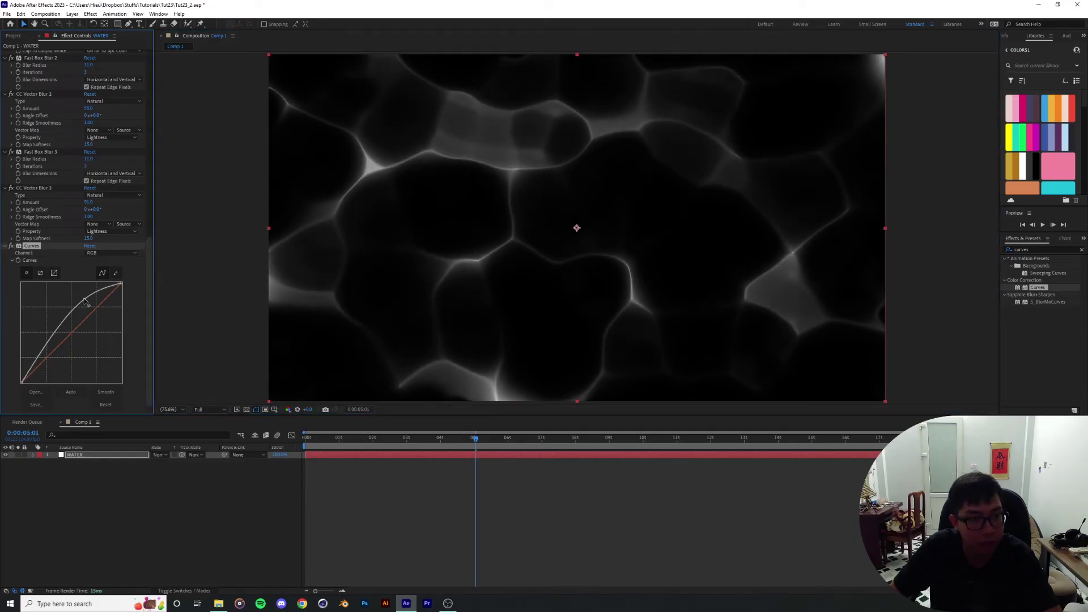
left_click_drag(57, 341, 54, 355)
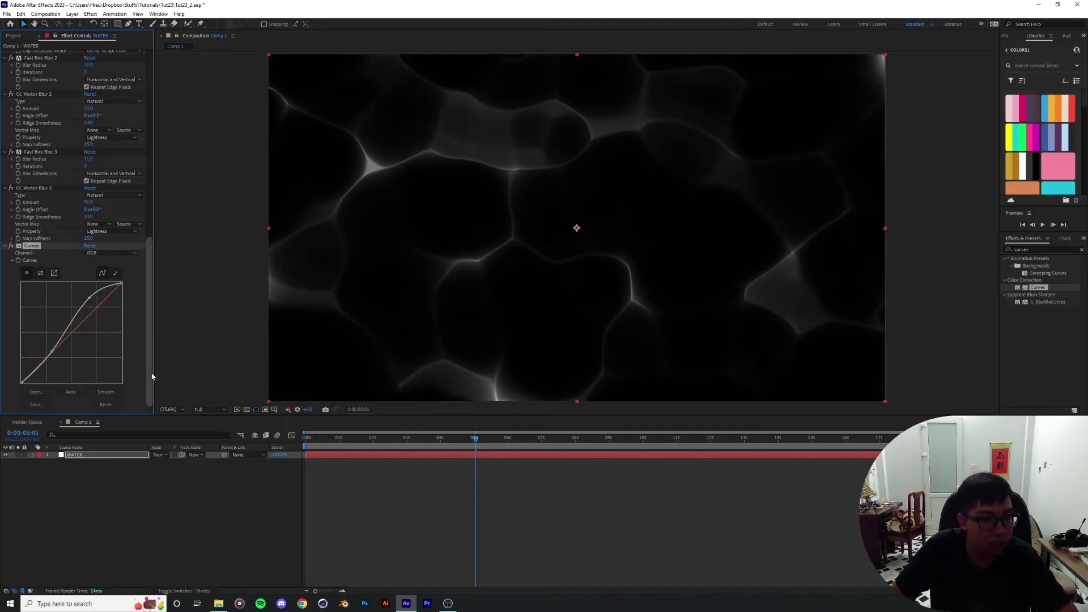
left_click(462, 448)
left_click(216, 411)
left_click(212, 448)
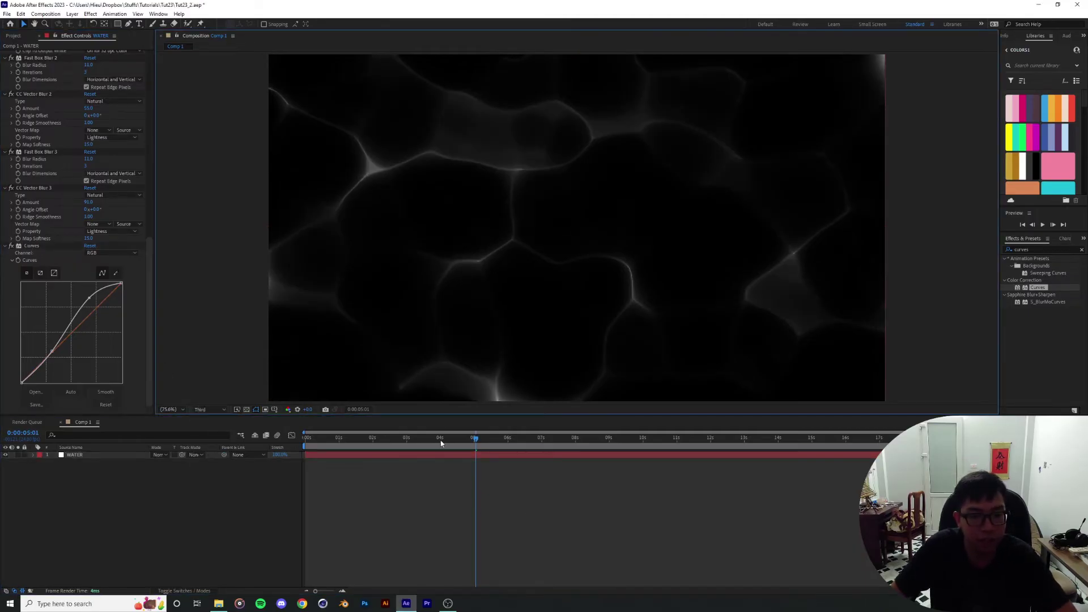
left_click_drag(448, 440, 385, 444)
key("space")
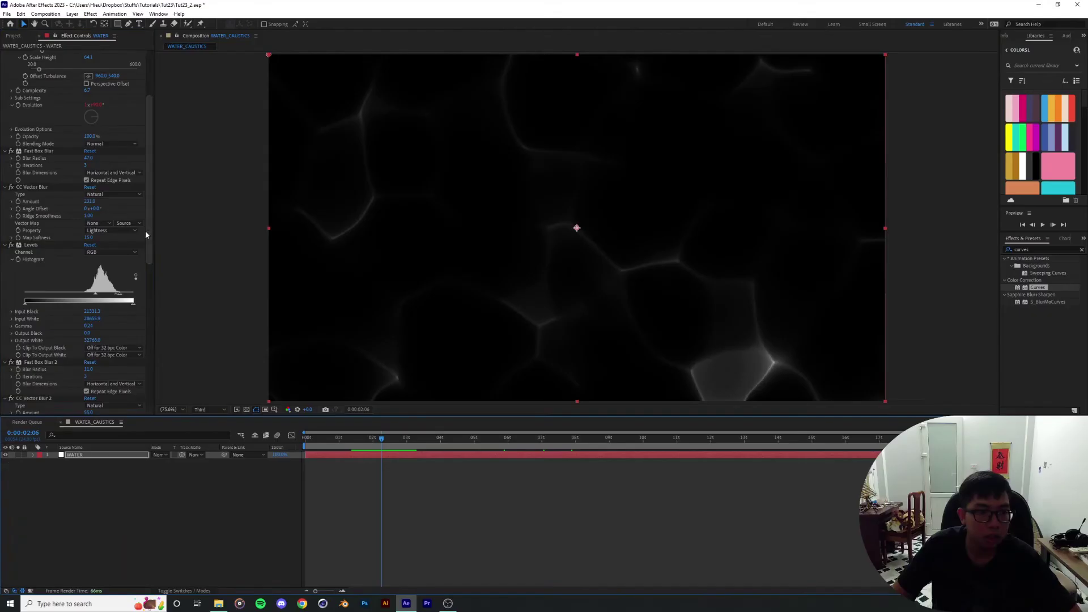
Step: Try a Fractal Noise scale width of 117.4 with a preview, and reduce the width and set the scale height to 48.1
left_click_drag(145, 230, 153, 178)
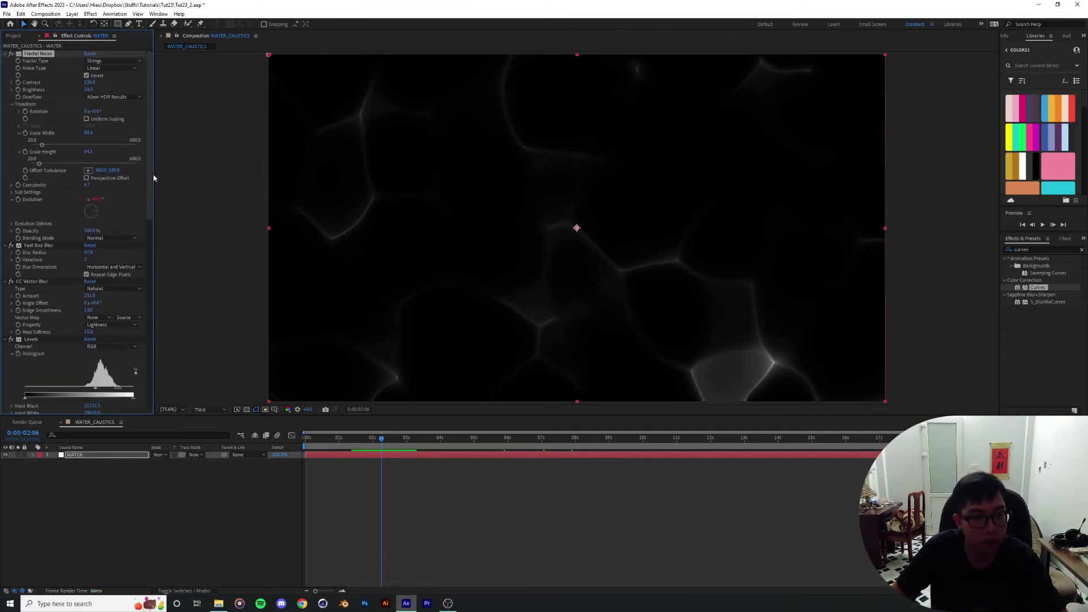
left_click_drag(89, 133, 111, 138)
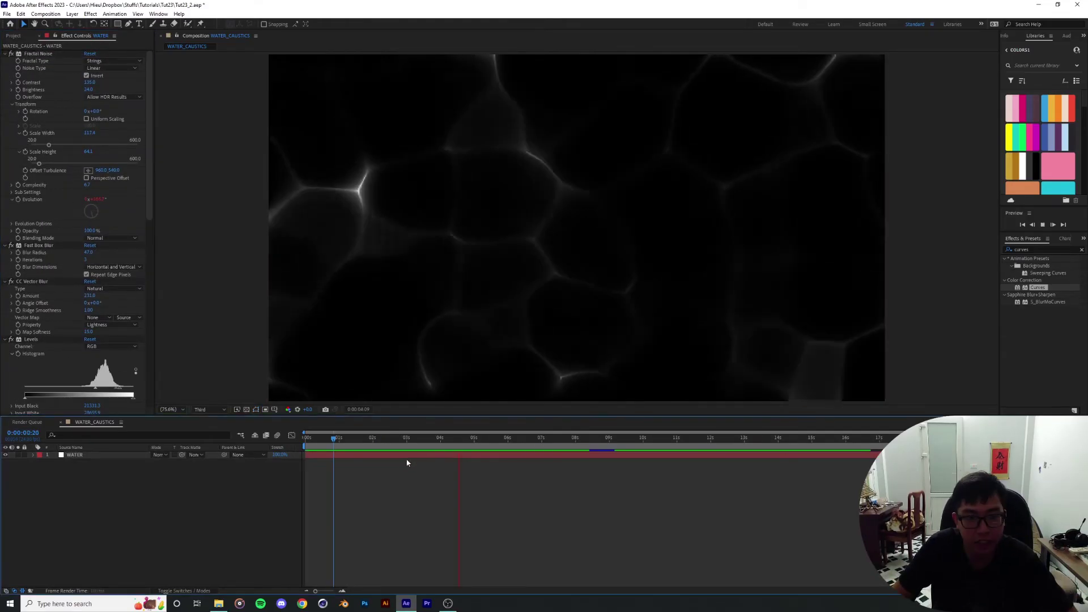
key("space")
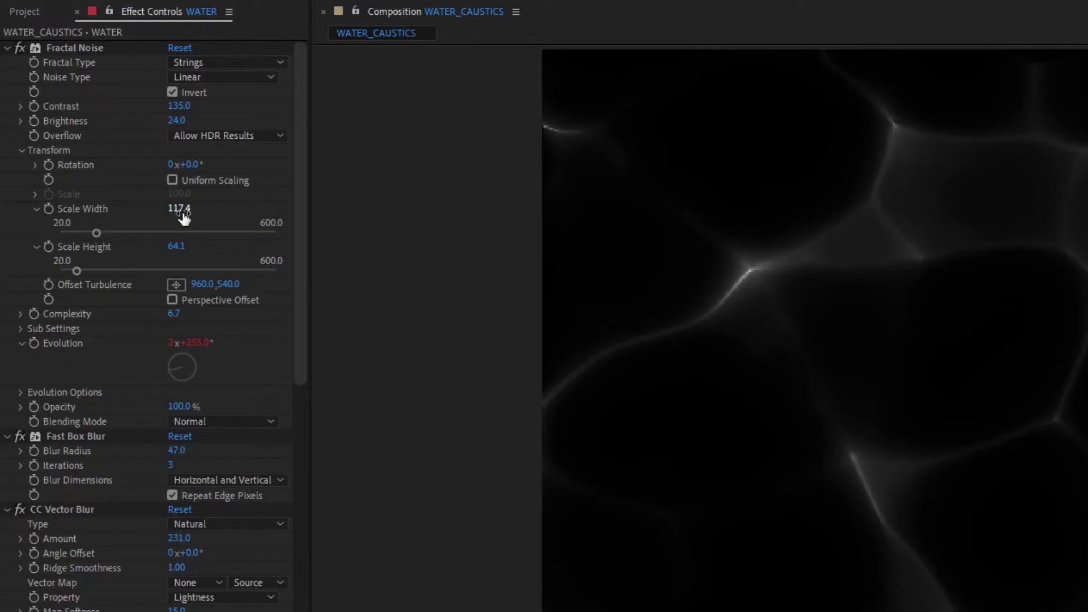
left_click_drag(185, 214, 162, 248)
left_click_drag(80, 152, 80, 151)
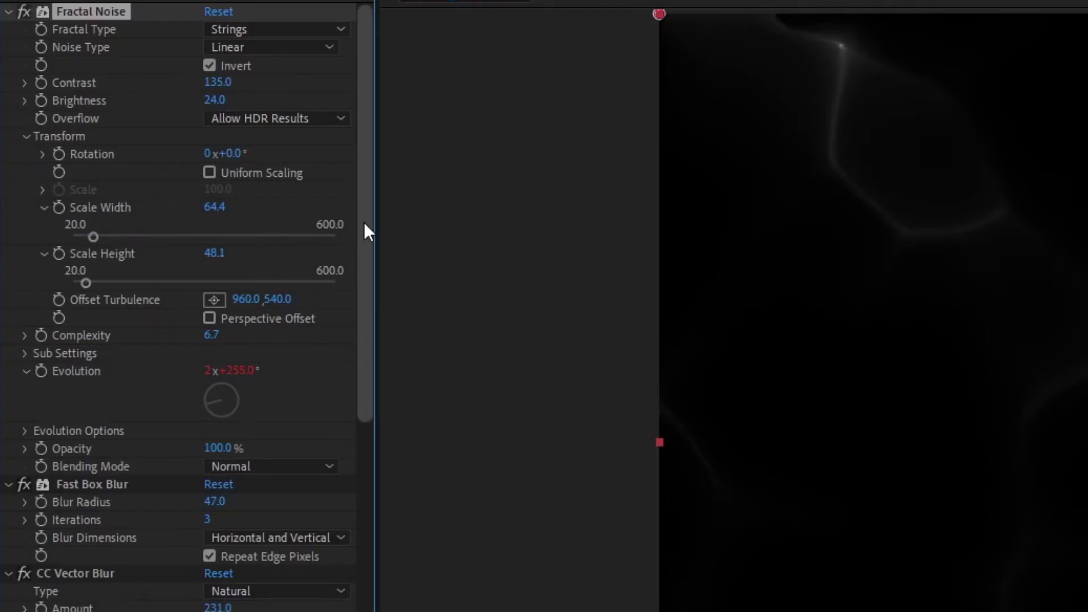
Step: Try a radius of 15 on the first Fast Box Blur and an amount of 152 on the first CC Vector Blur, and preview
left_click_drag(149, 140, 150, 151)
scroll(220, 285, "down", 5)
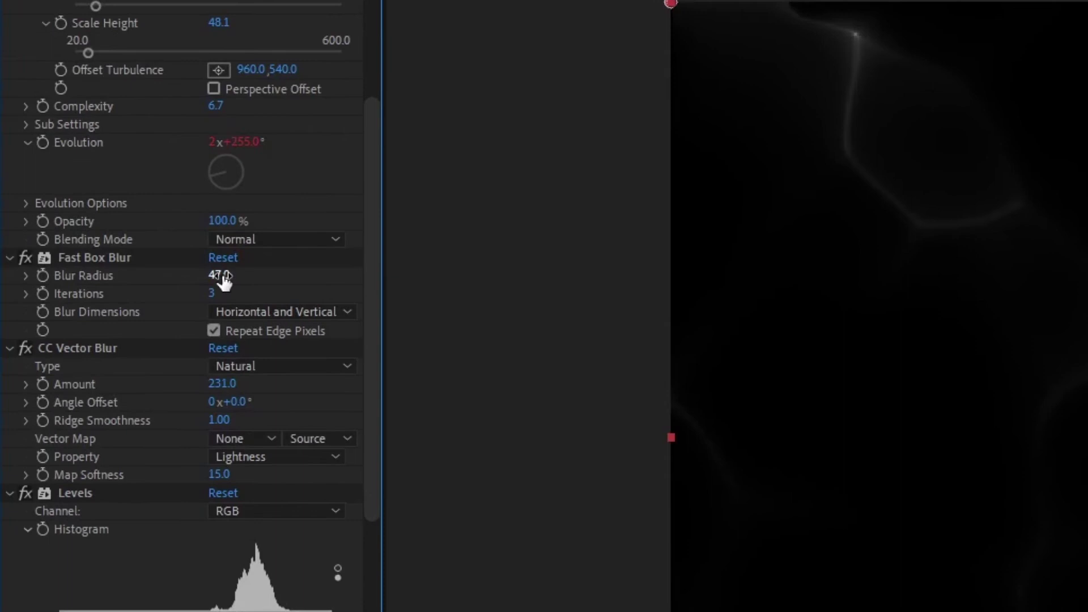
left_click_drag(221, 283, 190, 276)
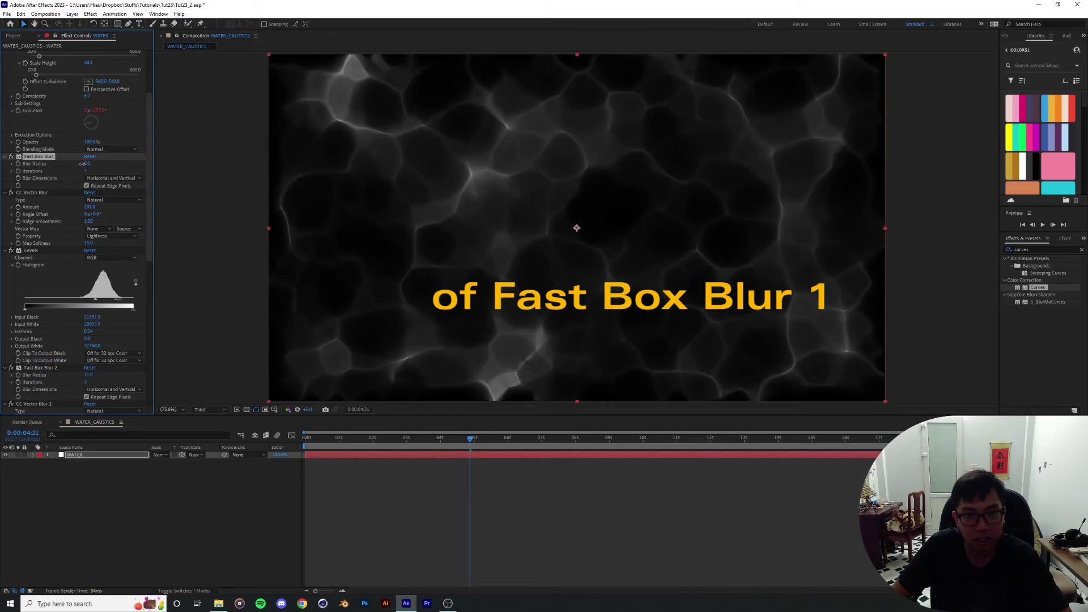
left_click_drag(83, 163, 82, 159)
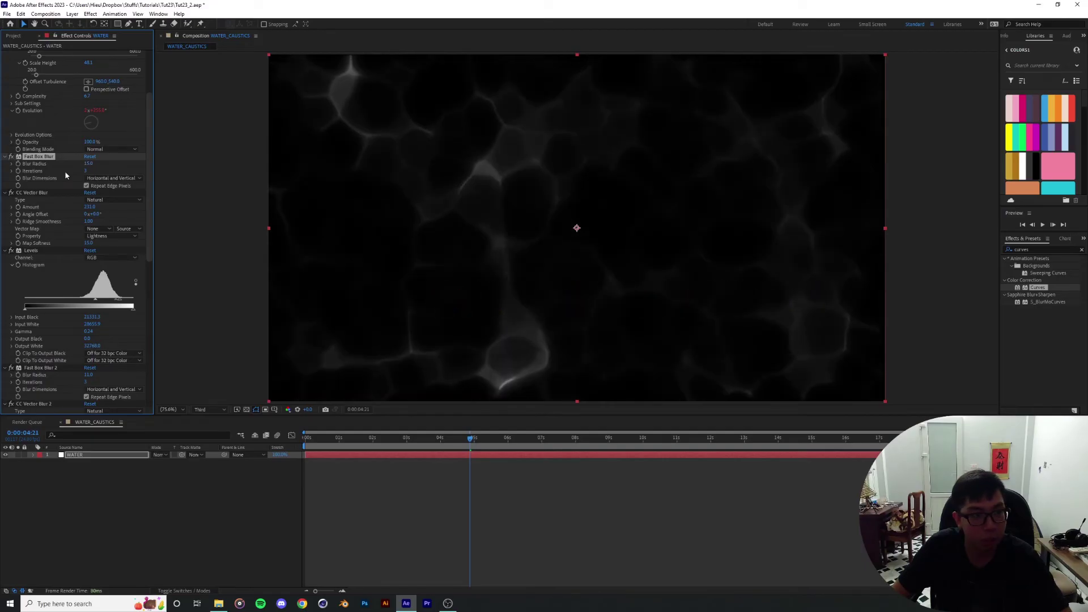
left_click_drag(90, 207, 72, 212)
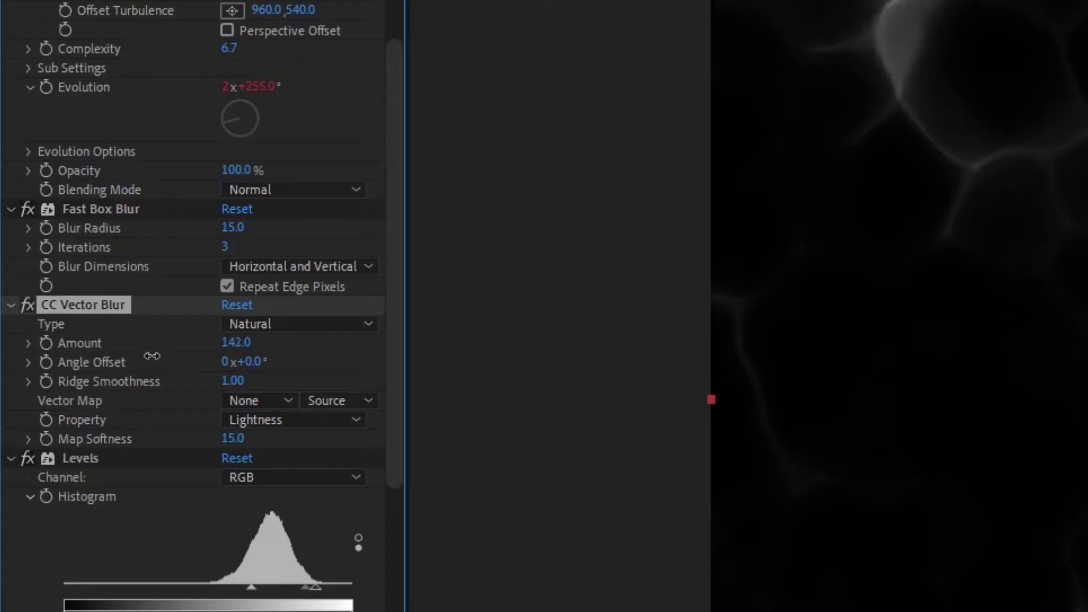
left_click_drag(152, 356, 149, 356)
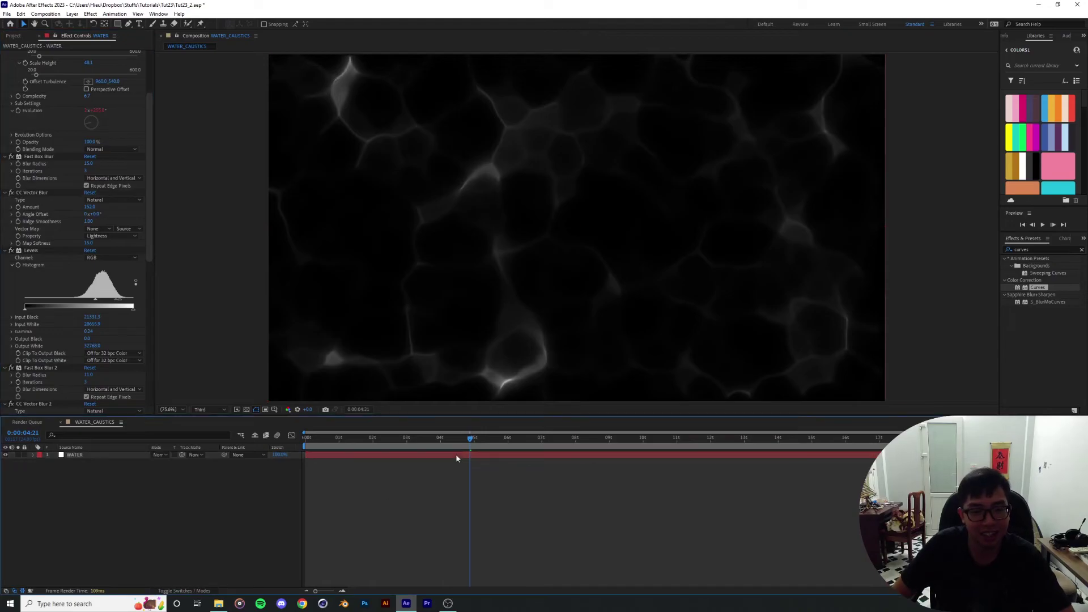
left_click_drag(460, 440, 375, 442)
key("space")
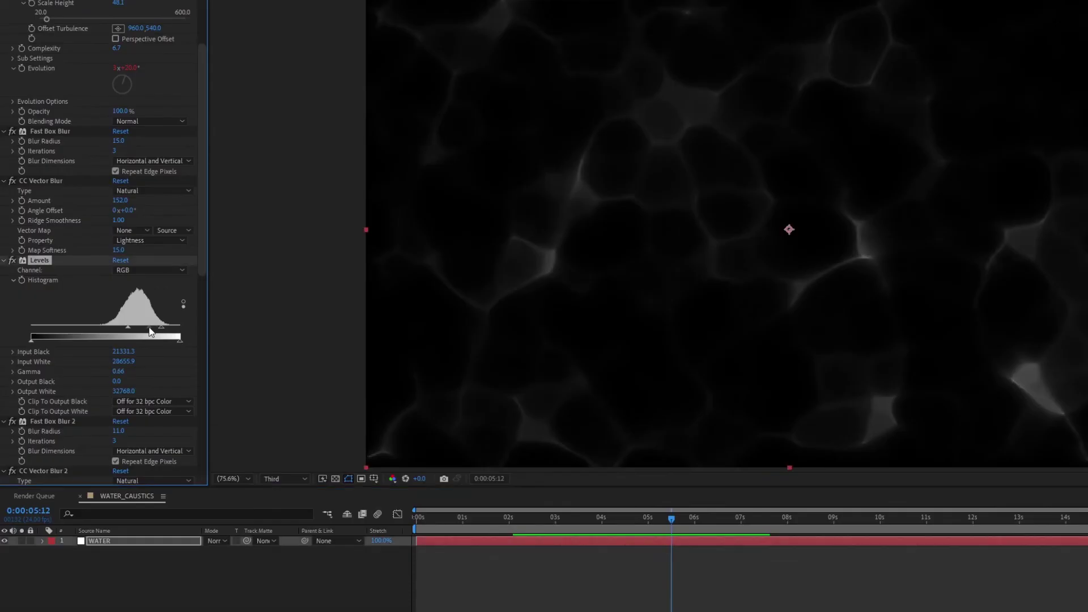
Step: Retune Levels to an input black of 22359.3, an input white of 28527.4 and a gamma of 0.34
left_click_drag(118, 298, 114, 301)
left_click_drag(153, 331, 160, 333)
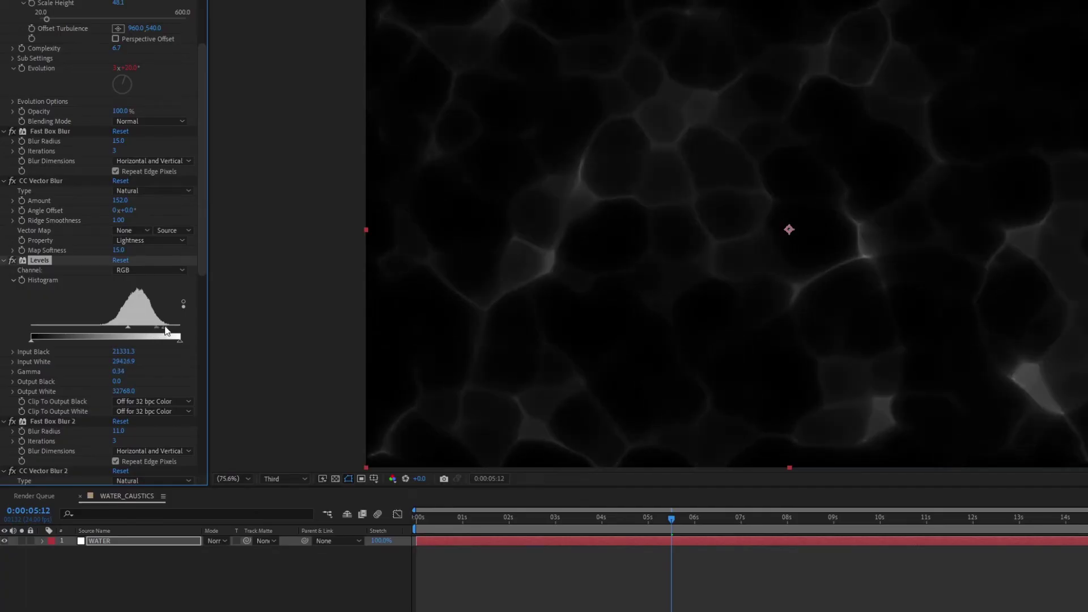
left_click_drag(166, 330, 134, 333)
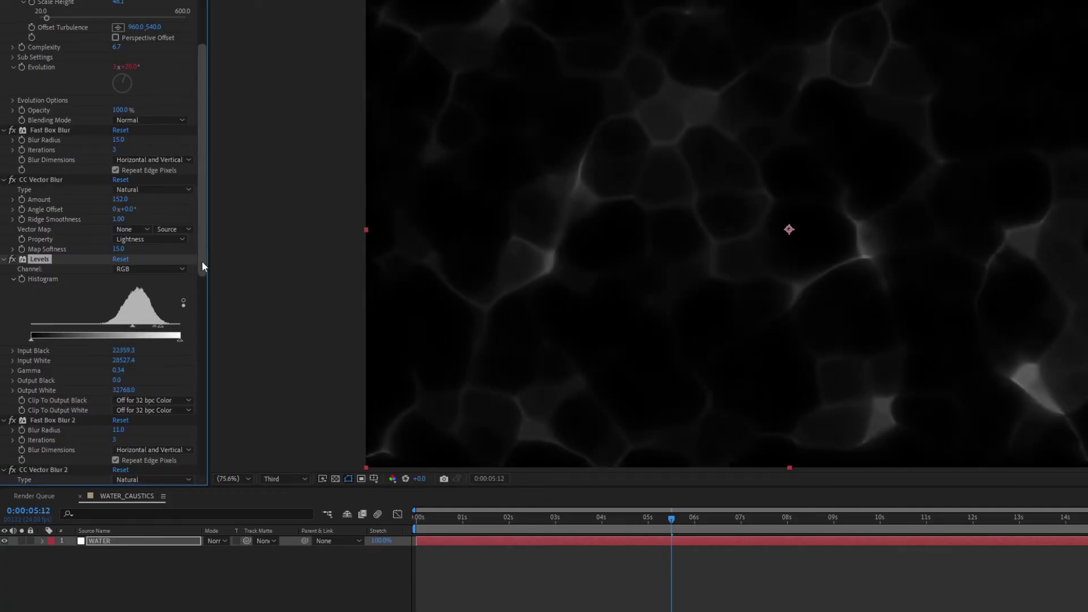
Step: Set the Fractal Noise scale width to 99.4 and scale height to 52.1, and inspect the cells up close at full resolution
scroll(202, 261, "up", 4)
left_click_drag(159, 153, 162, 189)
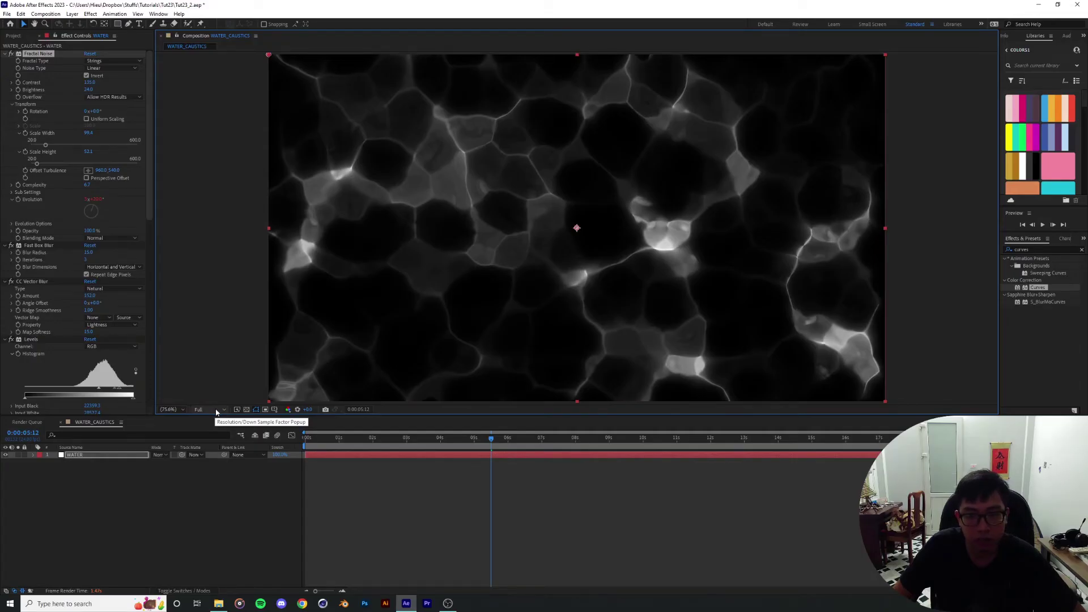
scroll(550, 219, "up", 4)
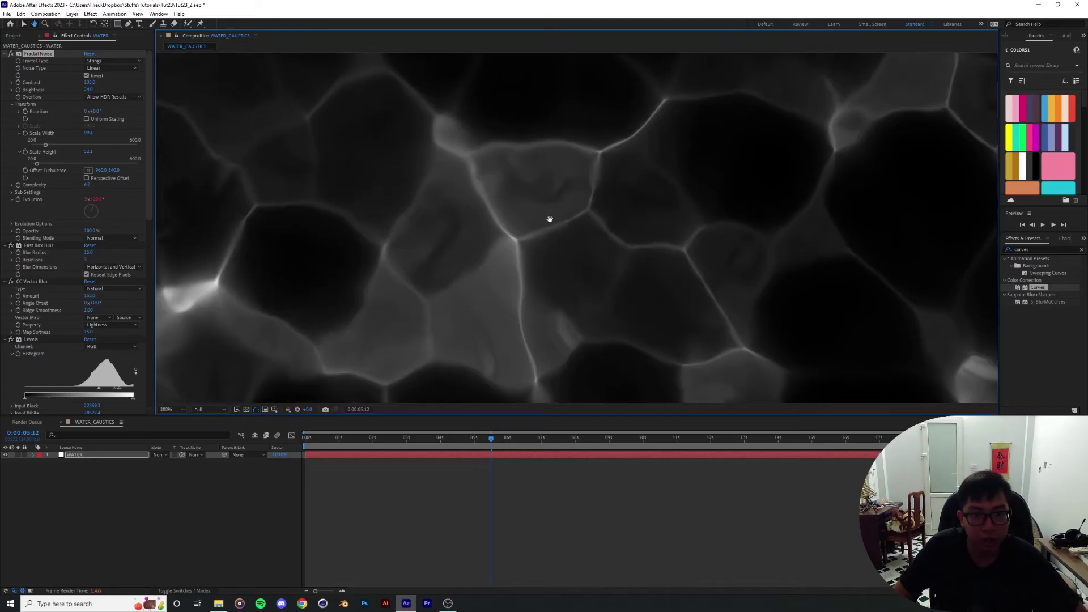
left_click_drag(549, 219, 598, 219)
scroll(505, 258, "down", 3)
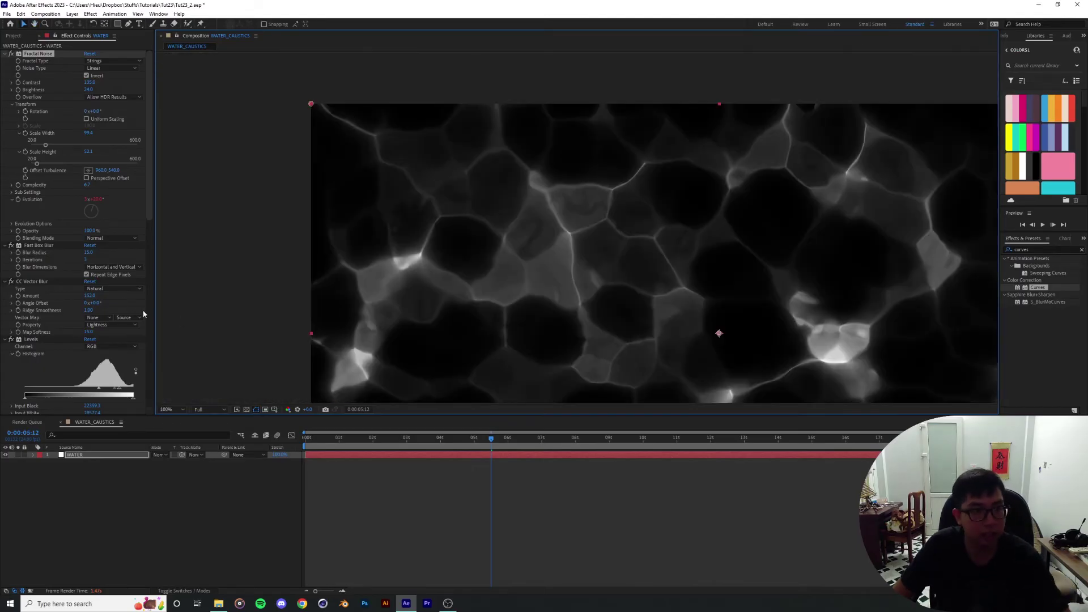
Step: Set the first CC Vector Blur's amount to 102 and the first Fast Box Blur's radius to 26, with the composition fitted in view
left_click(33, 281)
left_click_drag(104, 296, 107, 296)
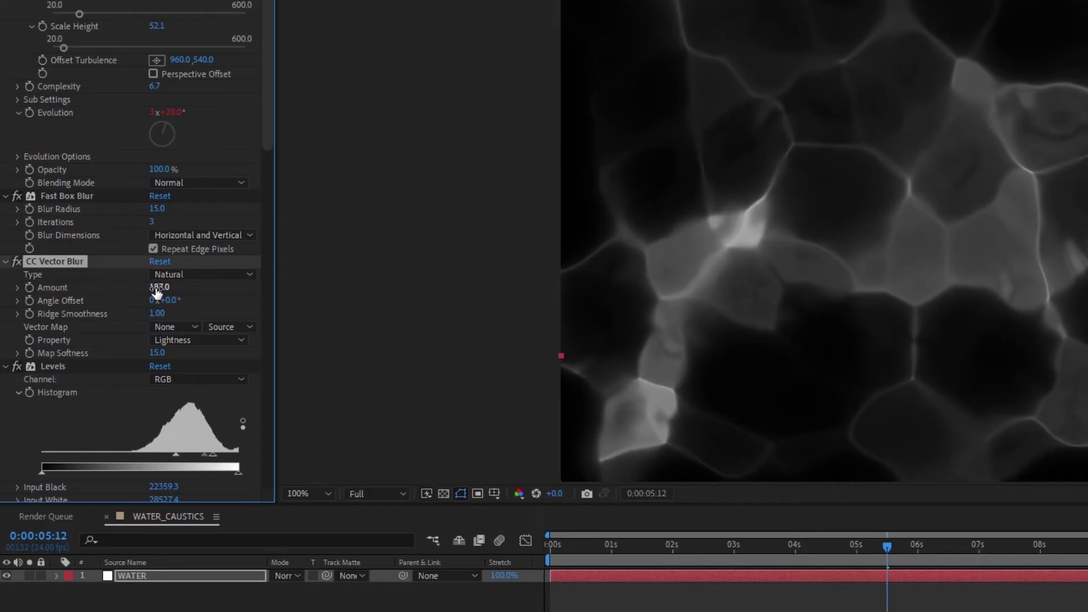
left_click_drag(84, 289, 96, 289)
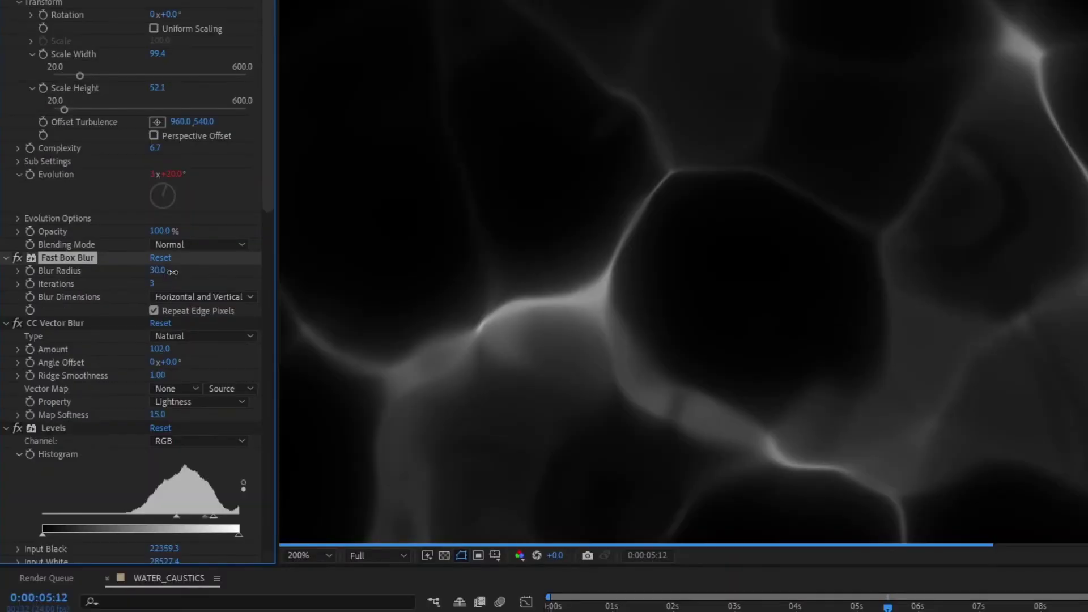
left_click_drag(164, 210, 172, 211)
left_click_drag(172, 272, 169, 272)
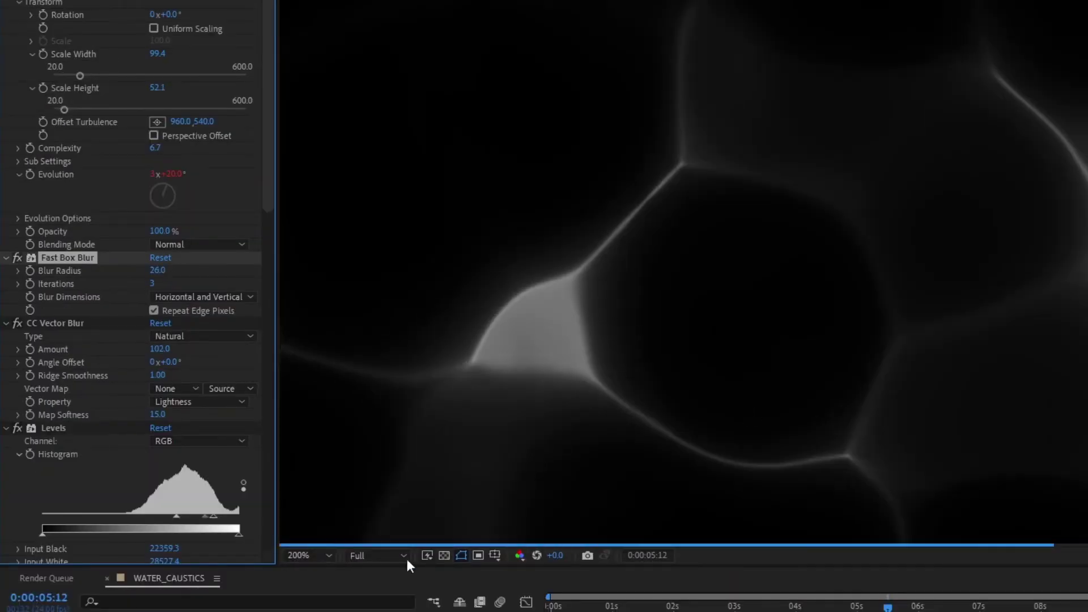
left_click(309, 555)
left_click(313, 587)
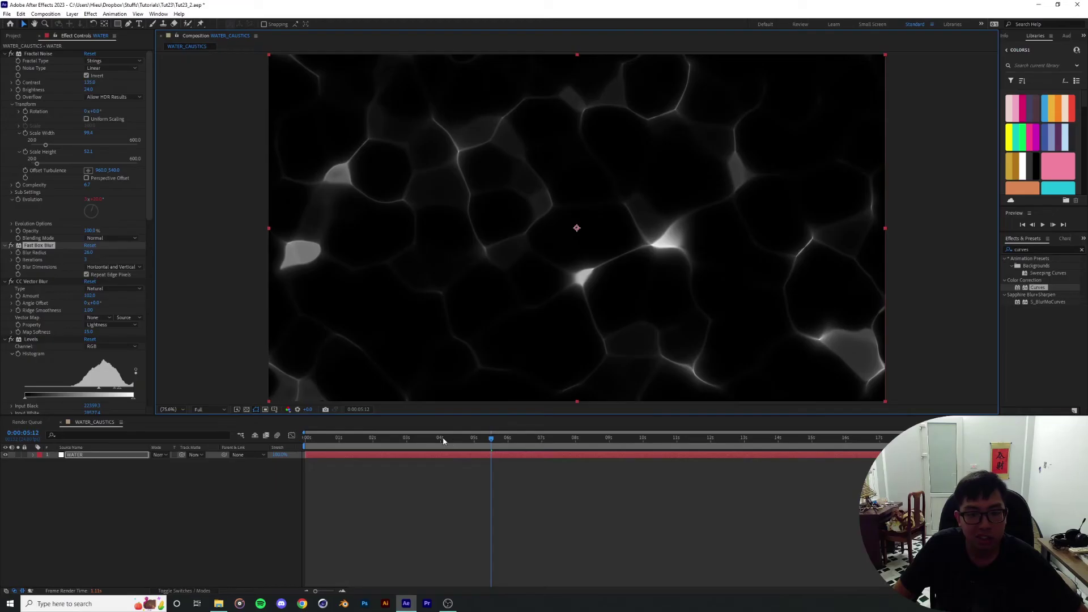
Step: Preview the caustics animation from about four seconds and examine the line quality up close at full resolution
left_click(802, 608)
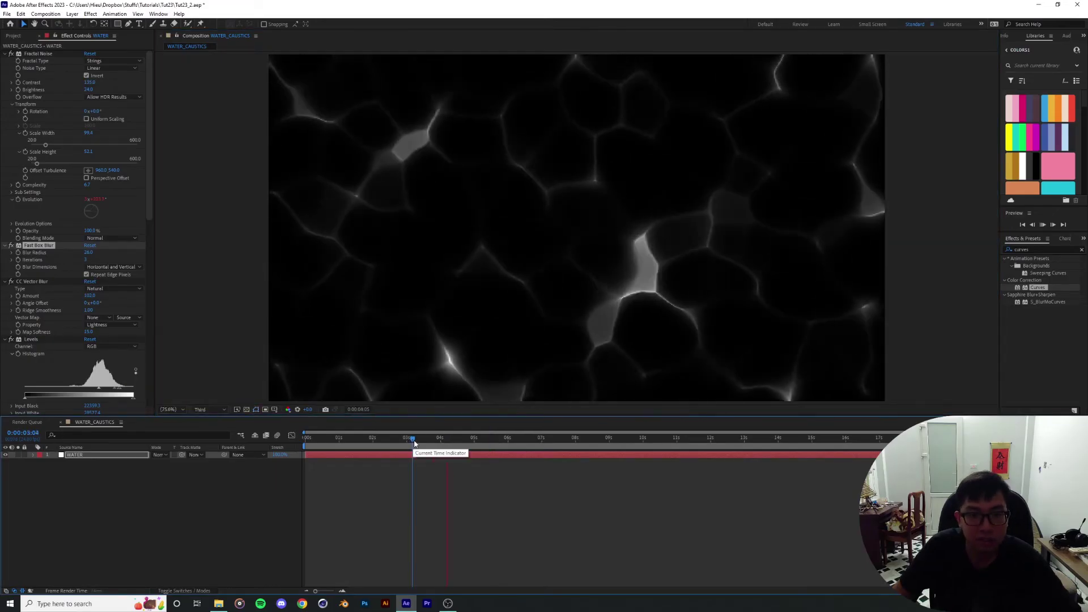
key("space")
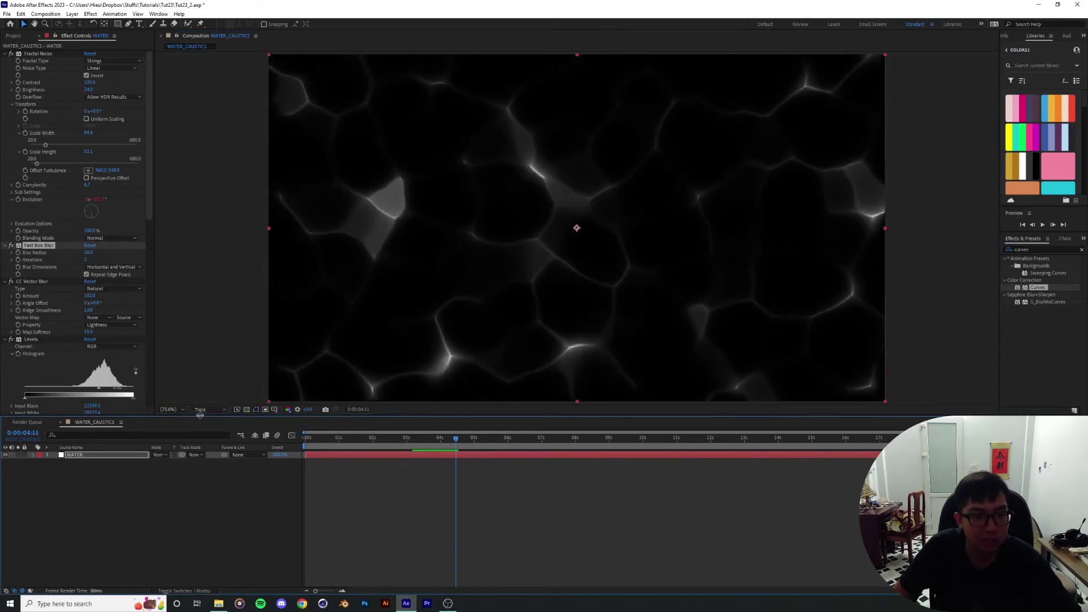
left_click(210, 410)
left_click(205, 430)
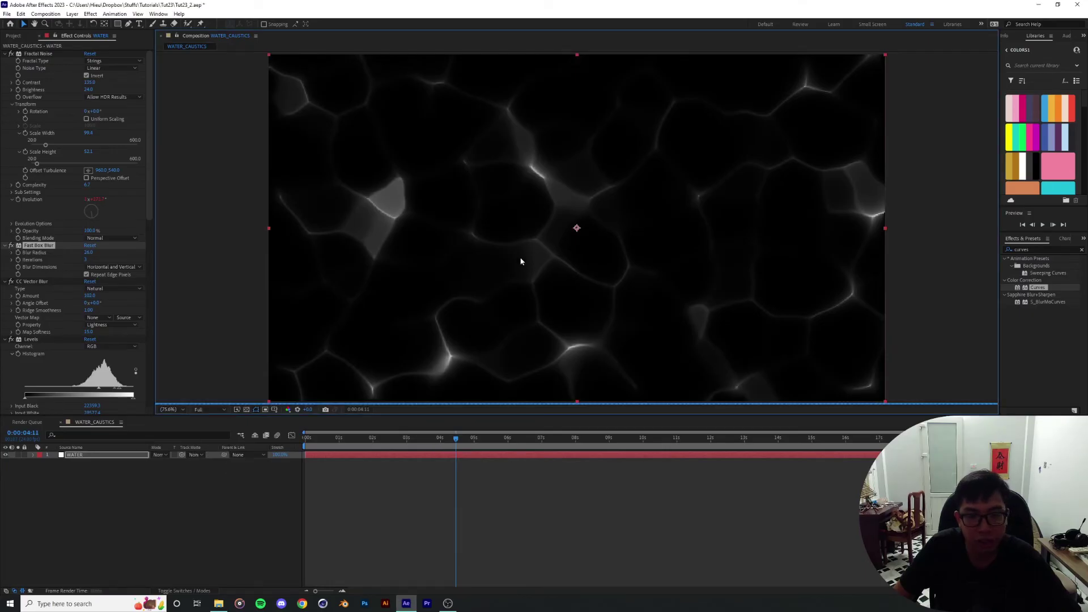
scroll(209, 411, "up", 3)
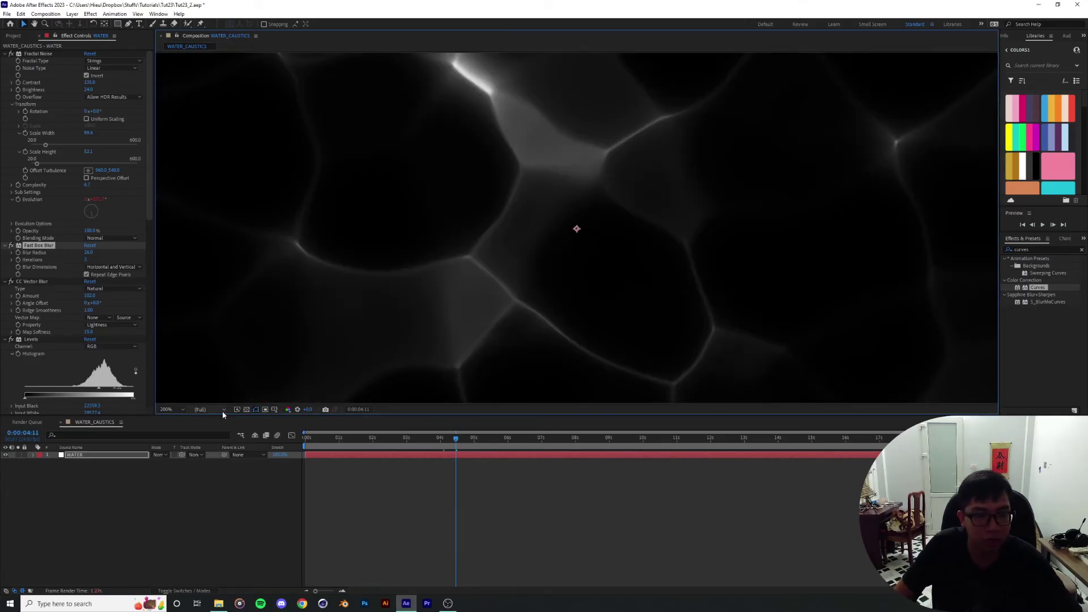
left_click_drag(647, 173, 499, 283)
left_click_drag(759, 397, 500, 196)
left_click_drag(850, 268, 637, 317)
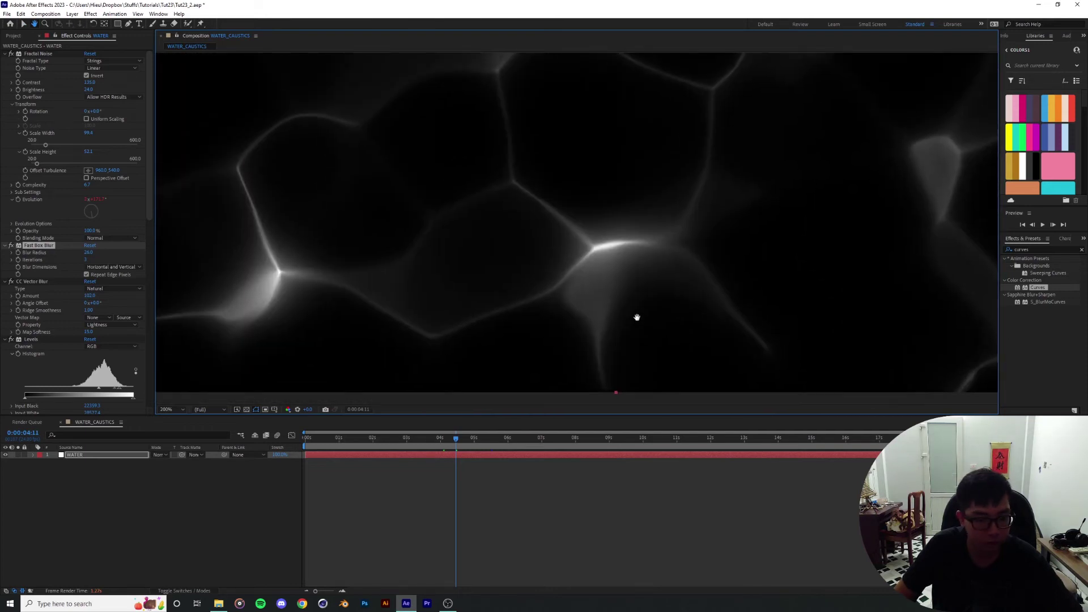
left_click(179, 409)
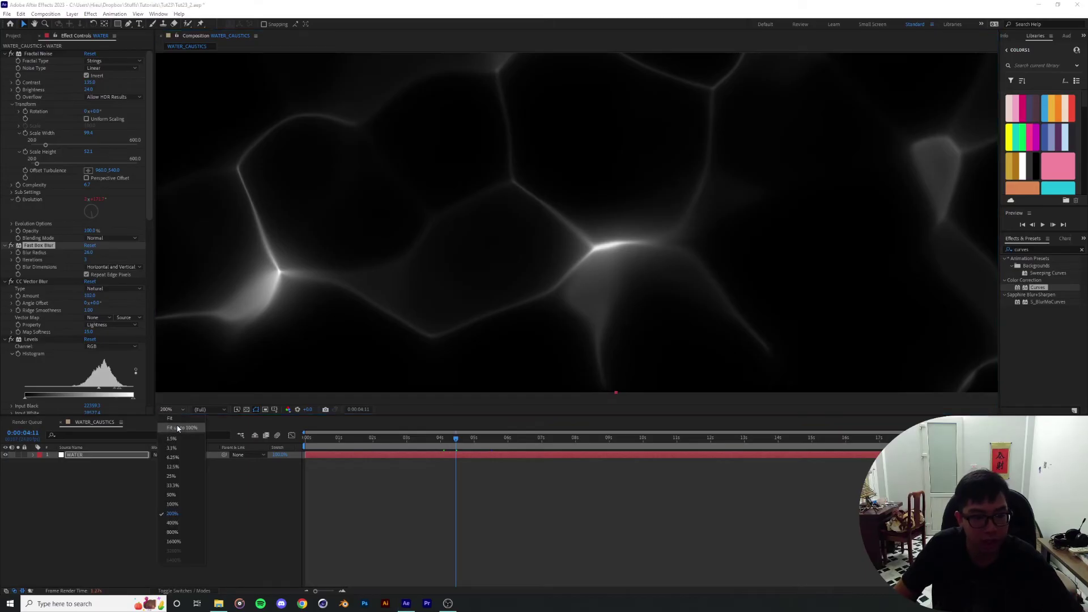
left_click(170, 428)
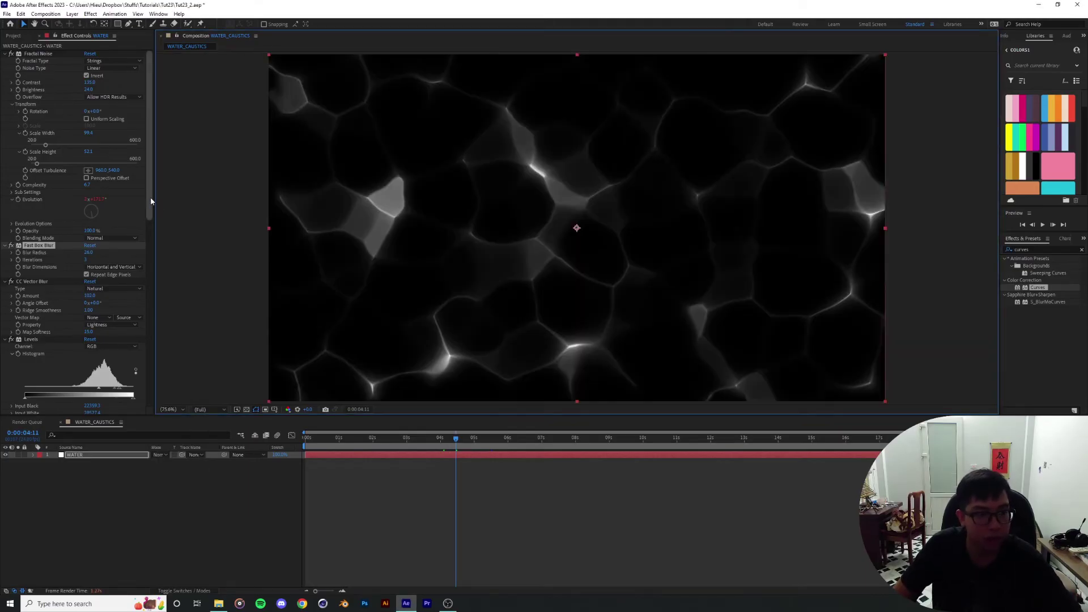
Step: Readjust the blur radius of Fast Box Blur 2
left_click_drag(150, 196, 149, 377)
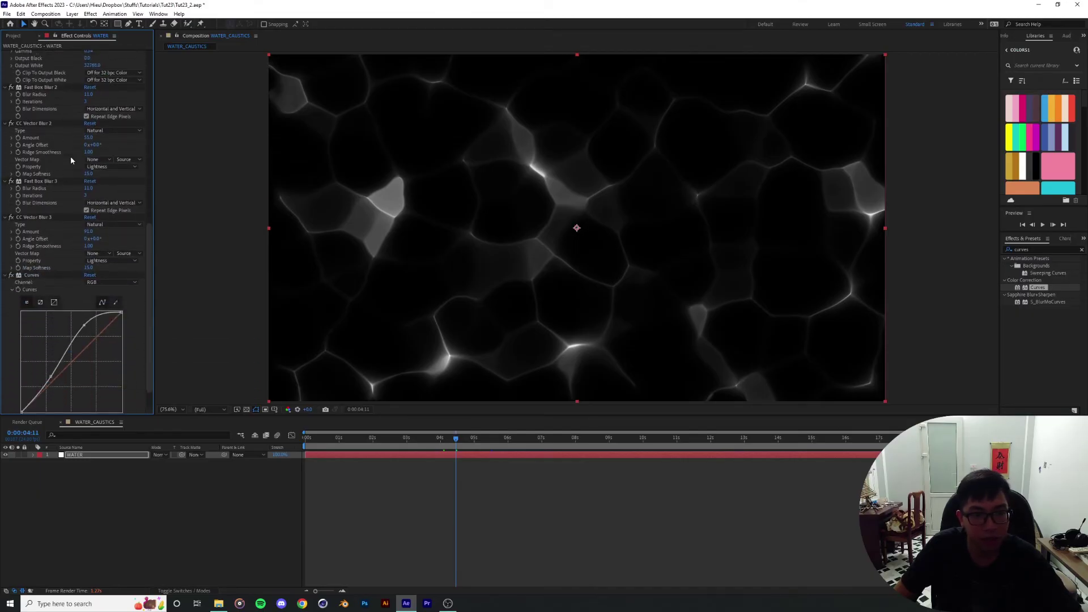
left_click_drag(88, 94, 95, 95)
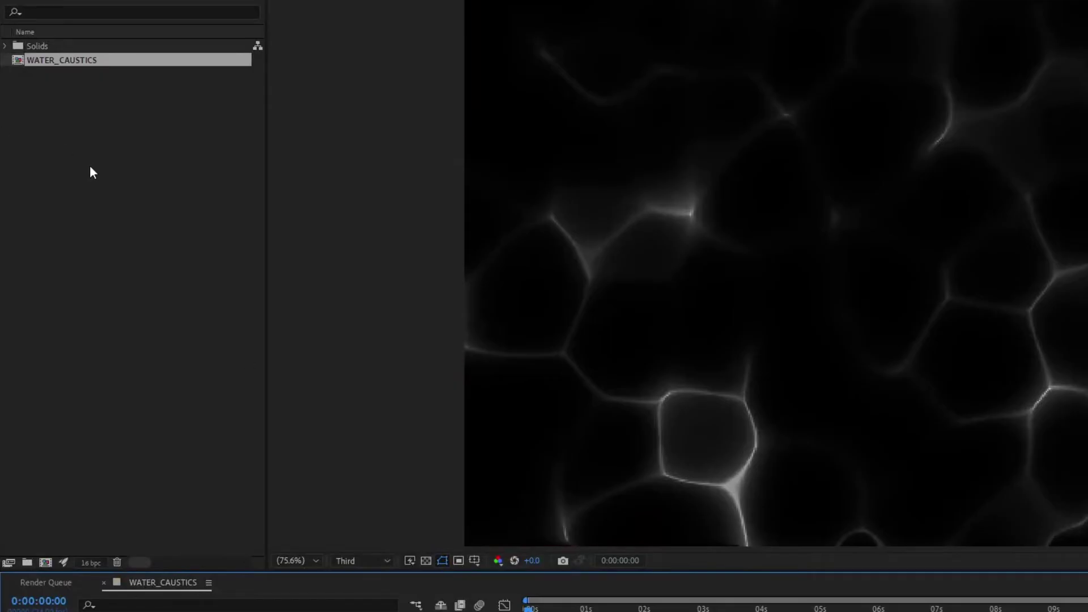
Step: Create a new composition from WATER_CAUSTICS, nesting it as a layer
left_click_drag(29, 62, 45, 564)
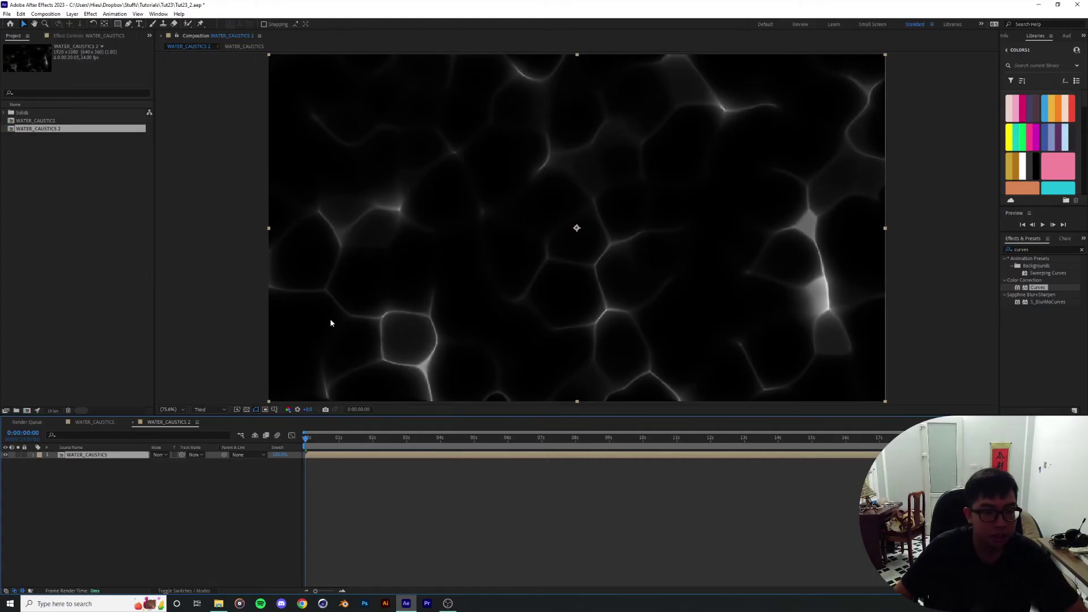
Step: Create a solid named Ground at 1920 x 1080 px with a bright cyan colour
left_click(113, 500)
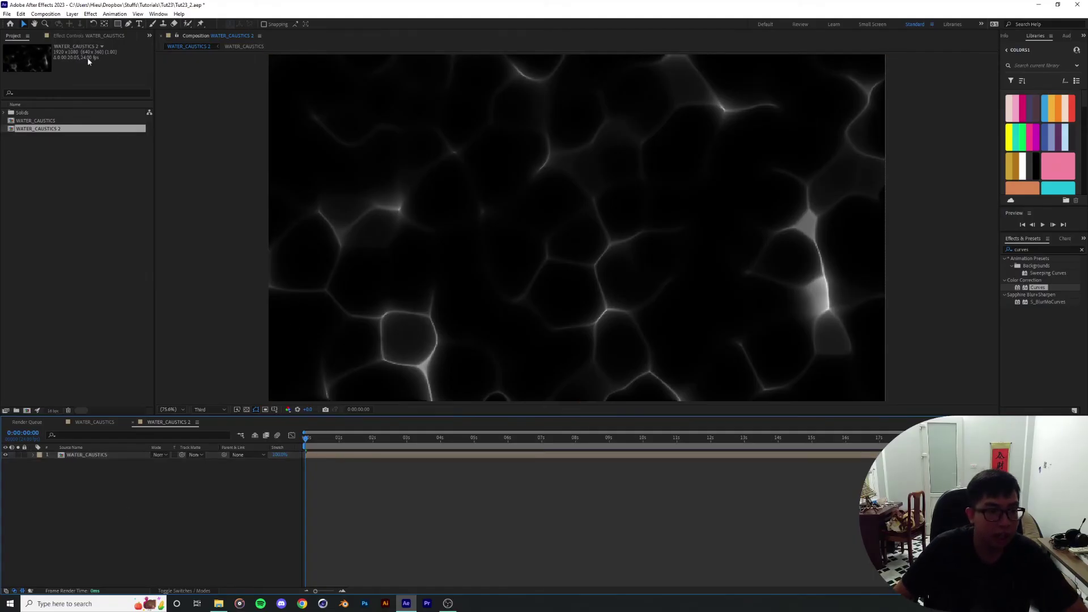
left_click(72, 14)
mouse_move(80, 20)
left_click(218, 33)
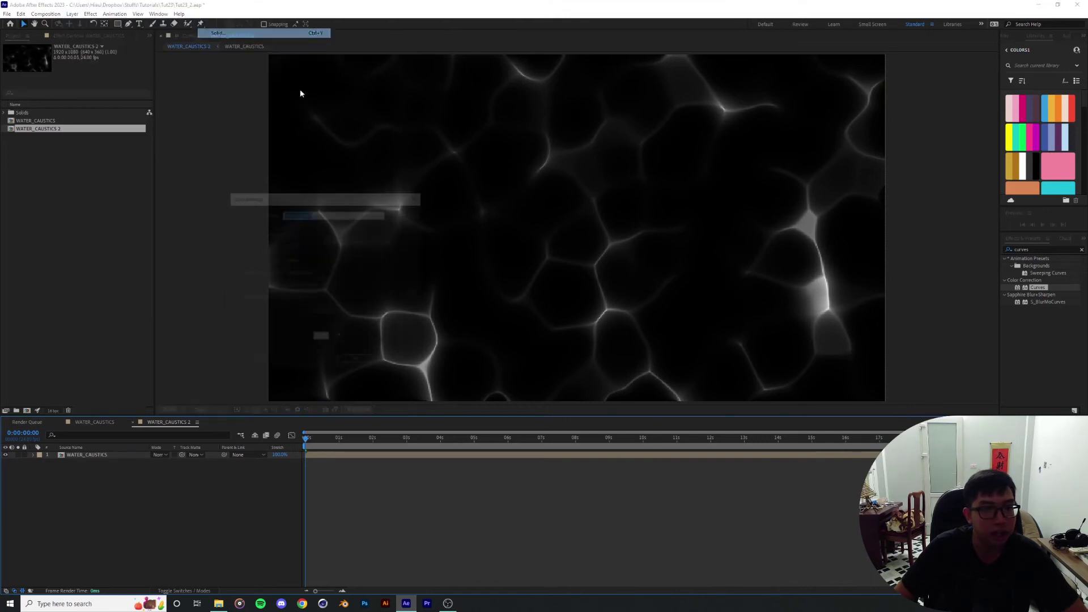
type("Ground")
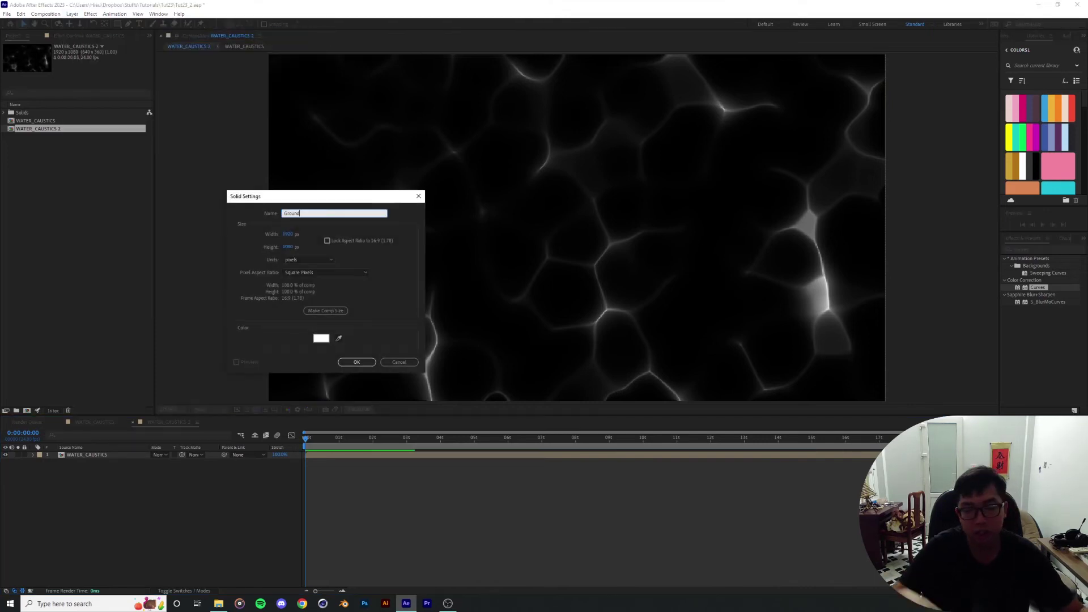
left_click(320, 339)
left_click(126, 210)
left_click_drag(85, 174, 106, 154)
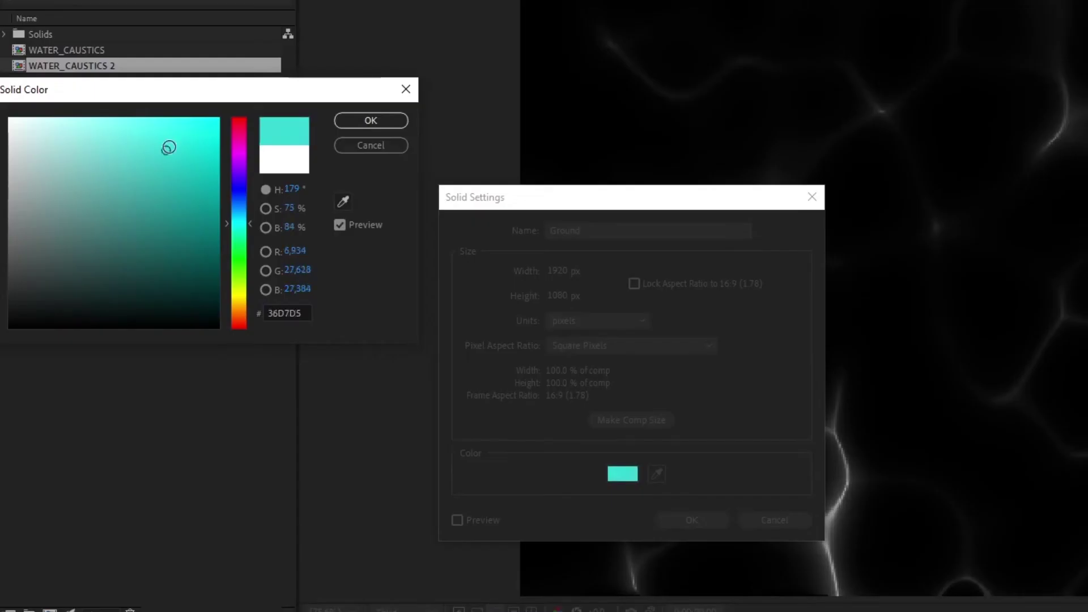
left_click(234, 216)
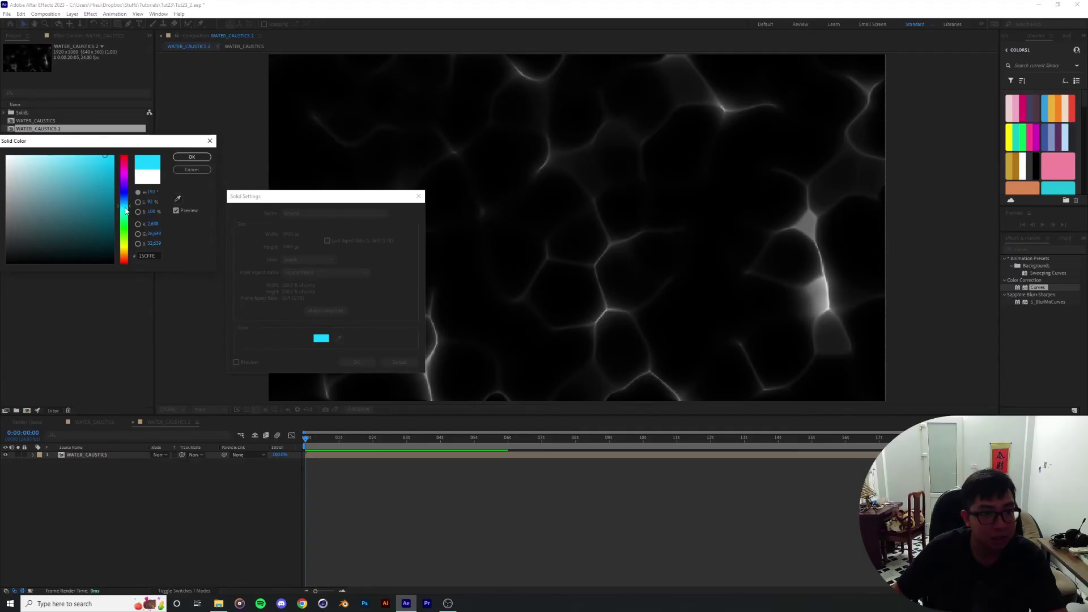
left_click(125, 209)
left_click(125, 207)
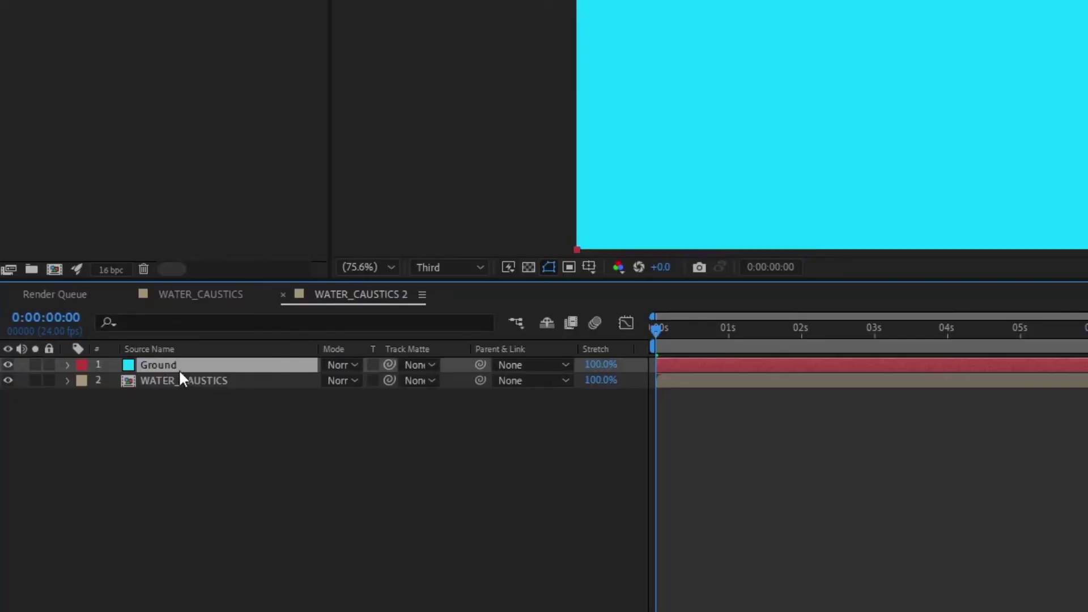
Step: Place the Ground solid beneath WATER_CAUSTICS and set the WATER_CAUSTICS layer's blending mode to Add
left_click_drag(179, 369, 180, 433)
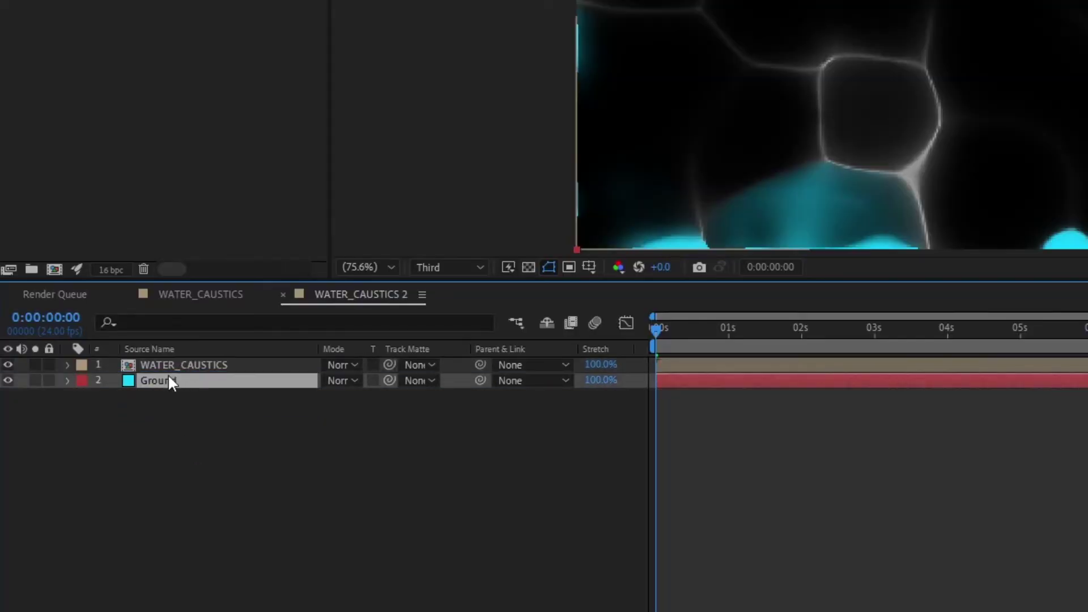
left_click(192, 370)
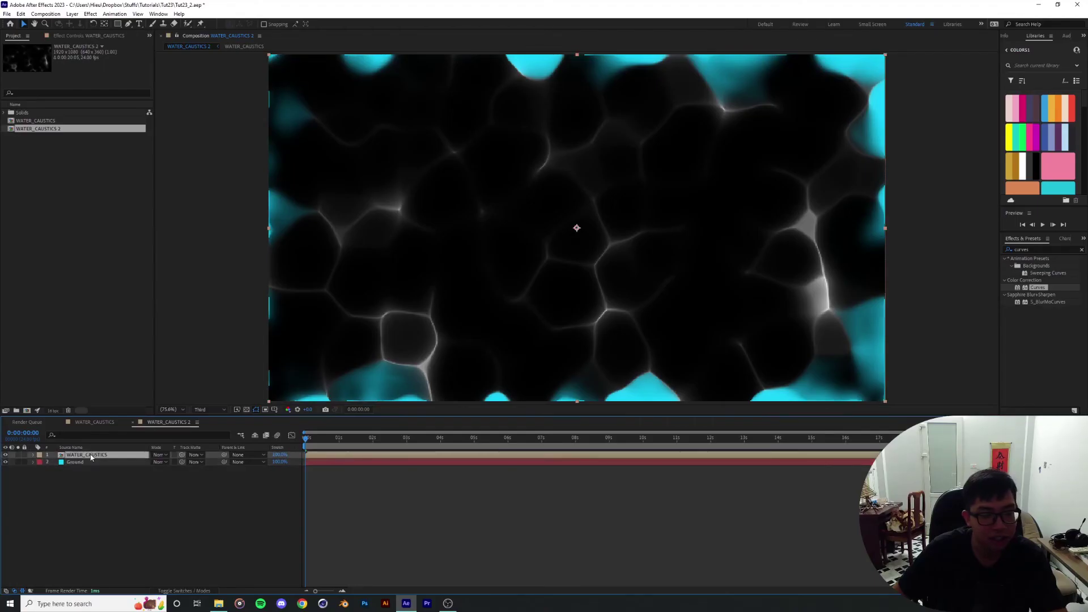
left_click(157, 456)
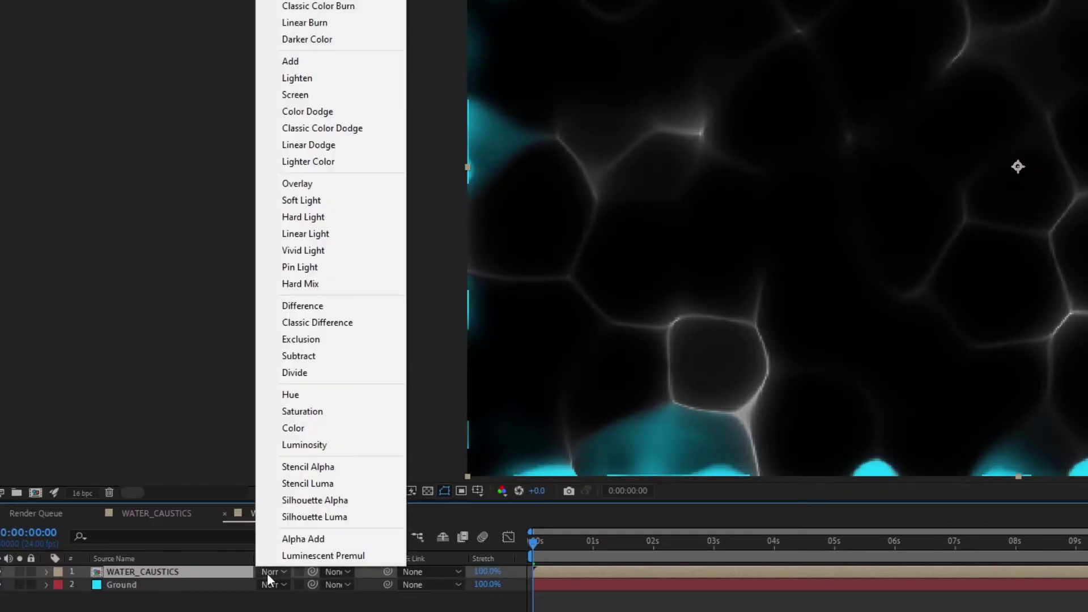
left_click(315, 63)
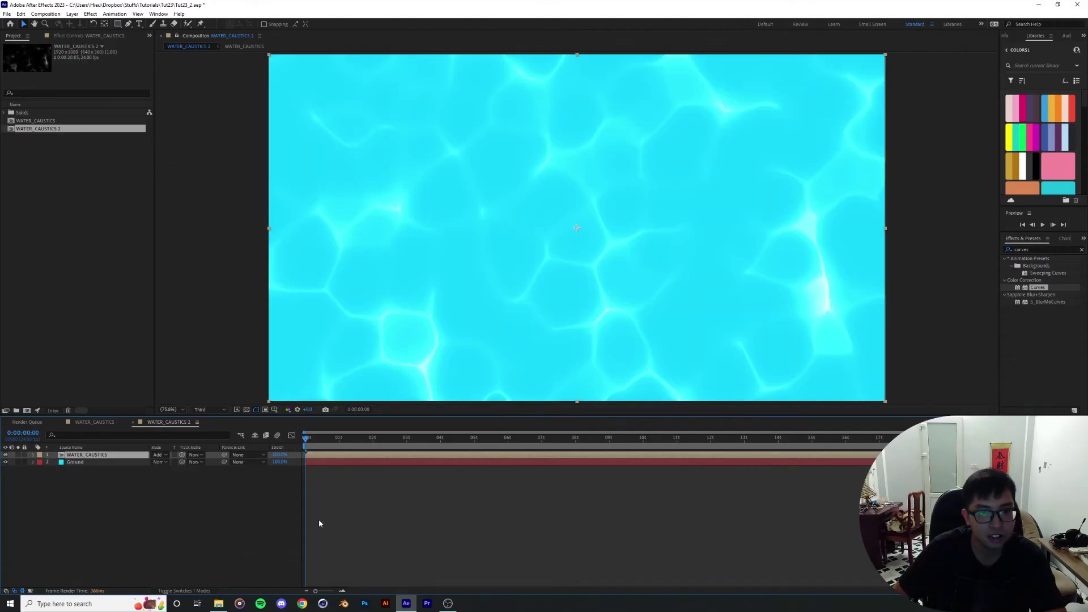
Step: Preview the caustics over the cyan ground at about one second and examine the line detail up close at full resolution
left_click_drag(309, 440, 342, 445)
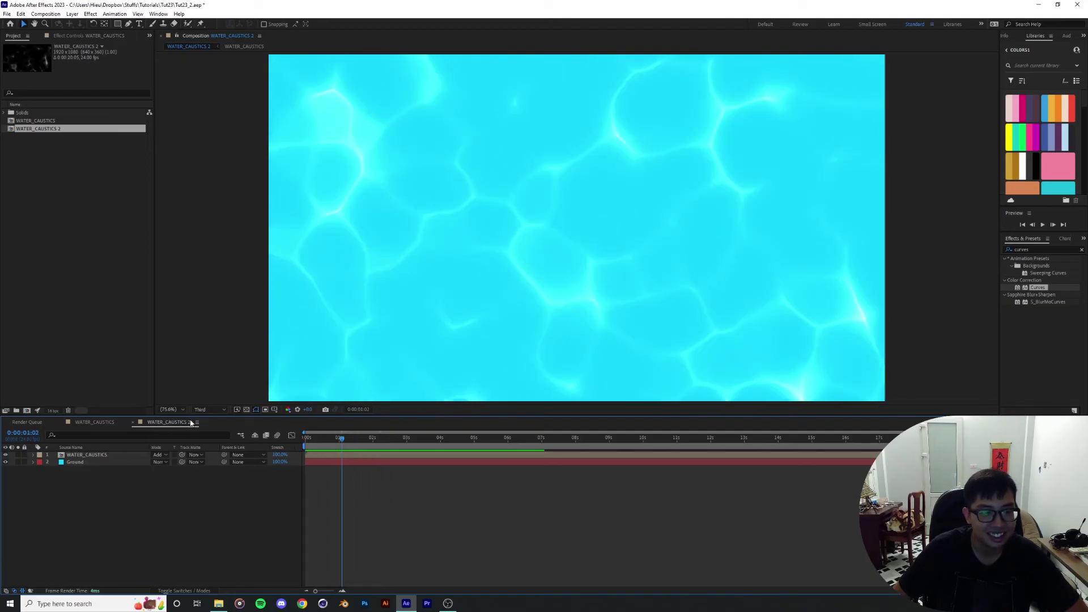
left_click(211, 411)
left_click(211, 430)
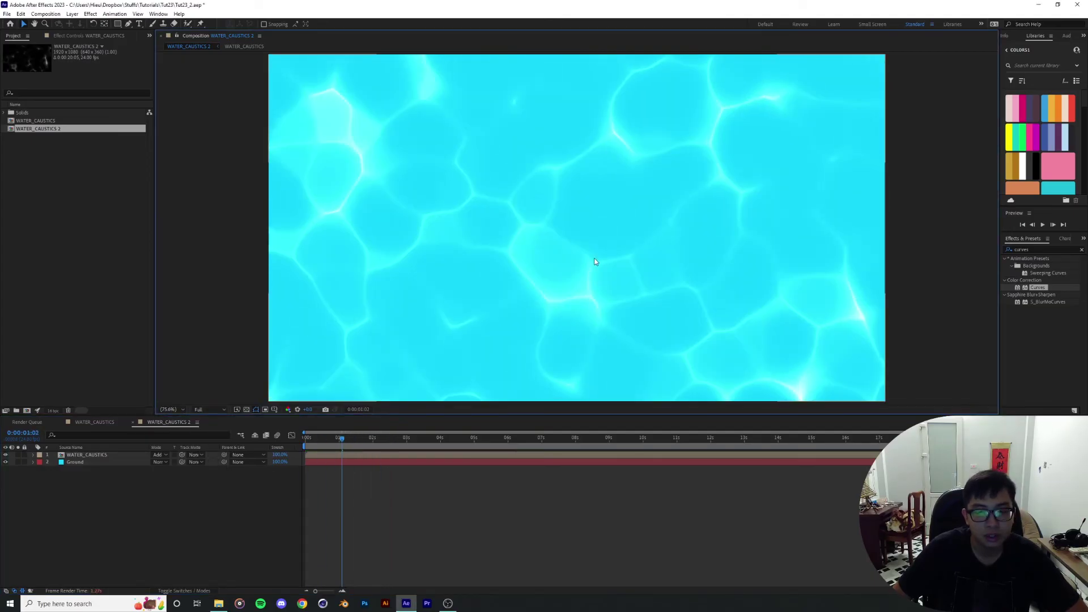
scroll(572, 280, "up", 2)
key("space")
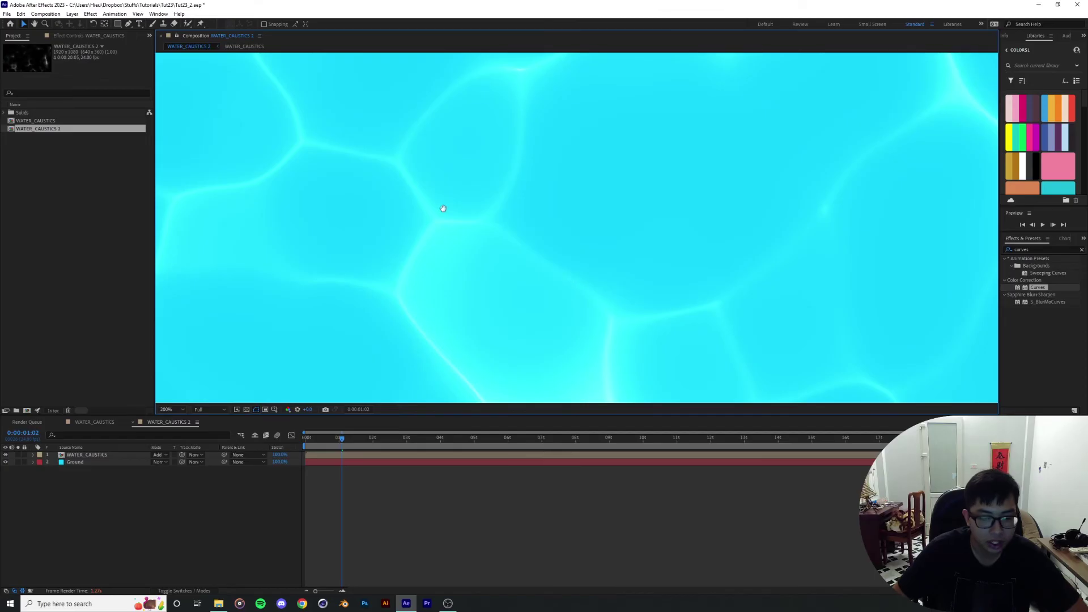
left_click_drag(342, 144, 542, 280)
left_click_drag(233, 191, 635, 102)
scroll(590, 270, "down", 1)
left_click_drag(489, 267, 567, 312)
left_click(173, 409)
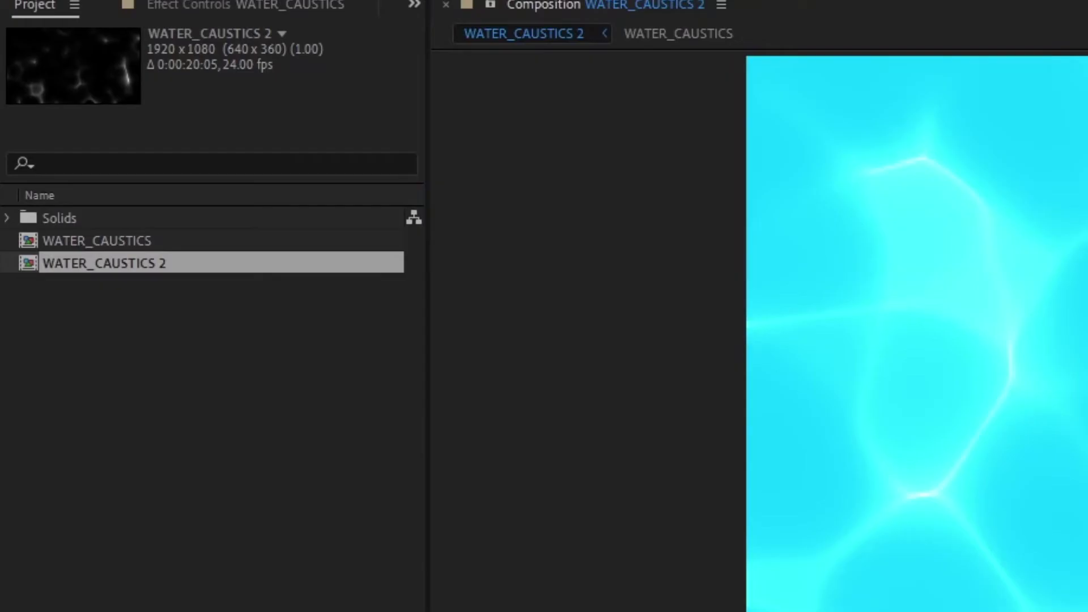
Step: Rename the WATER_CAUSTICS 2 composition as POOL
left_click(115, 267)
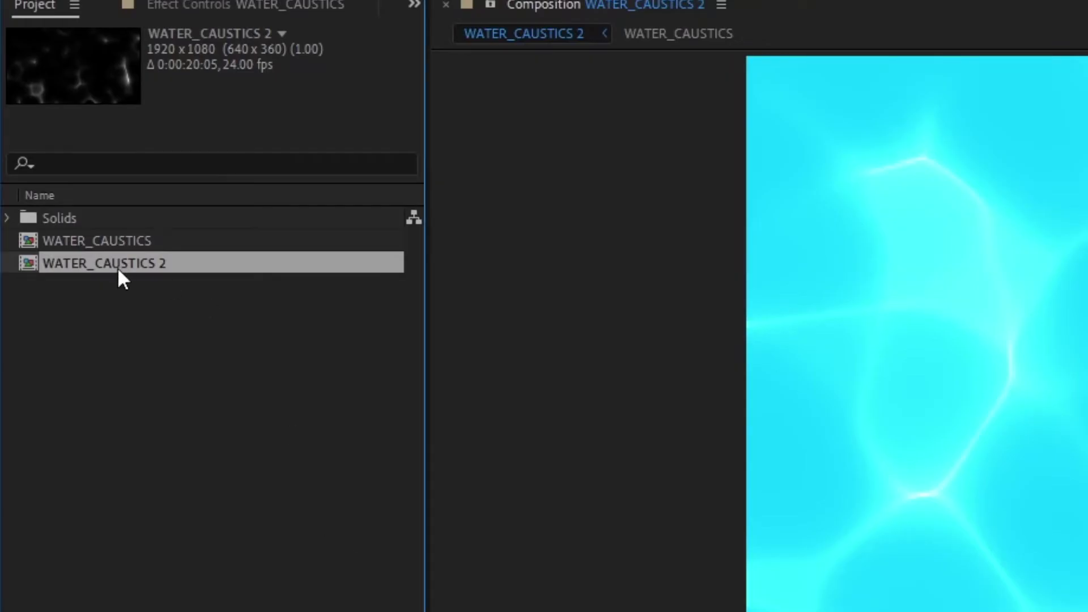
key("Return")
type("P")
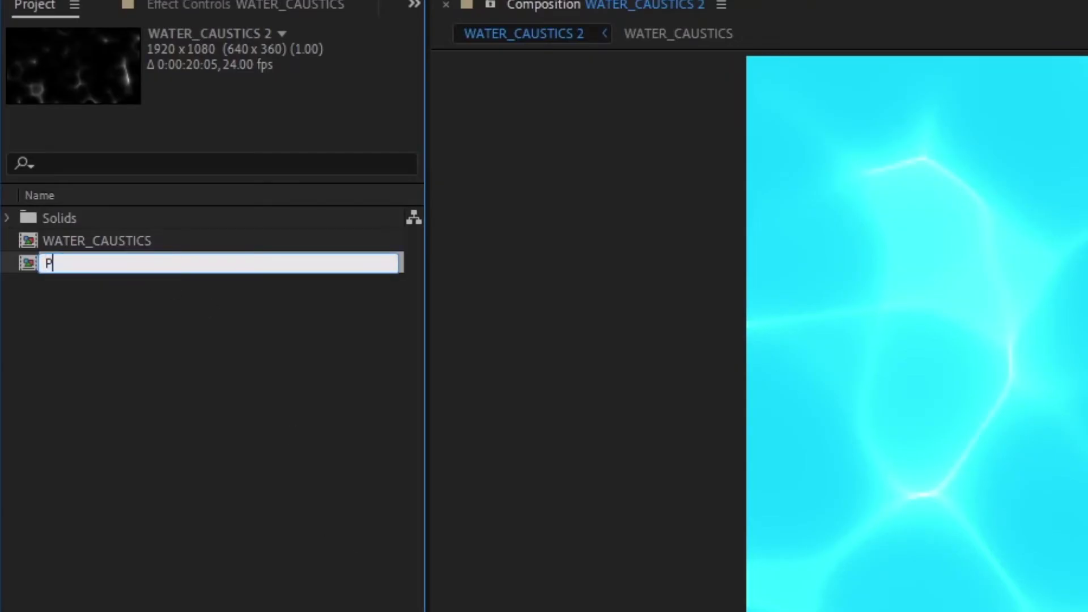
type("OOL")
key("Return")
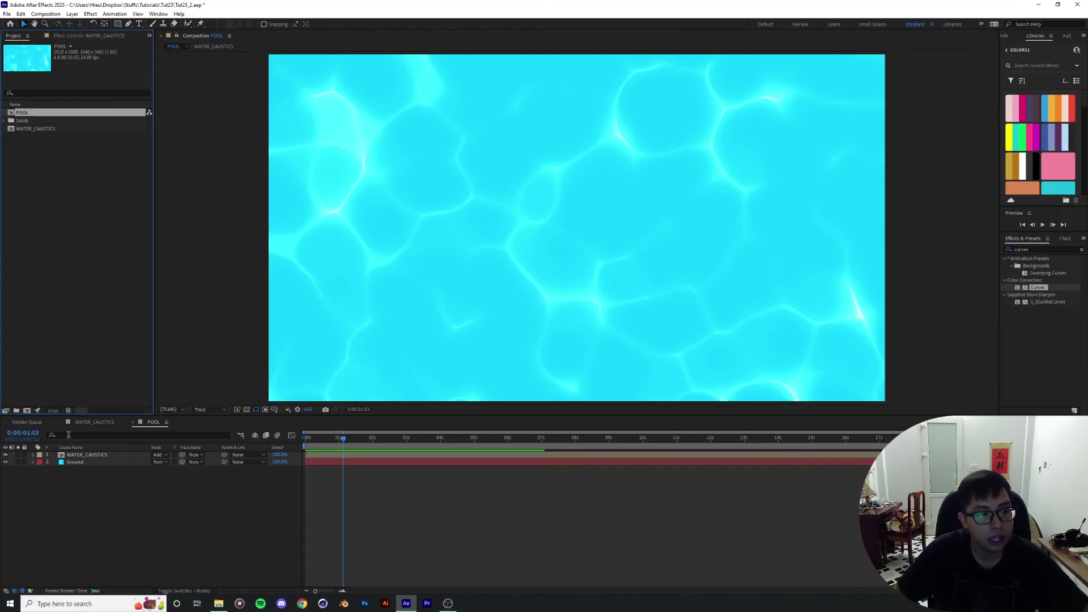
Step: Duplicate the WATER_CAUSTICS layer in POOL and duplicate the WATER_CAUSTICS composition in the project
left_click(88, 455)
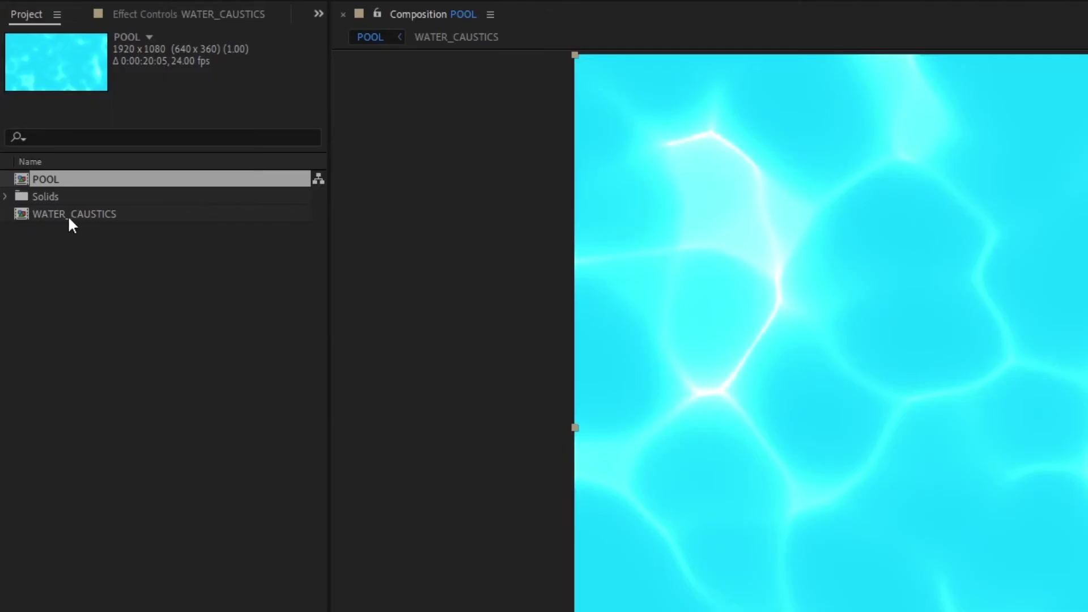
left_click(80, 221)
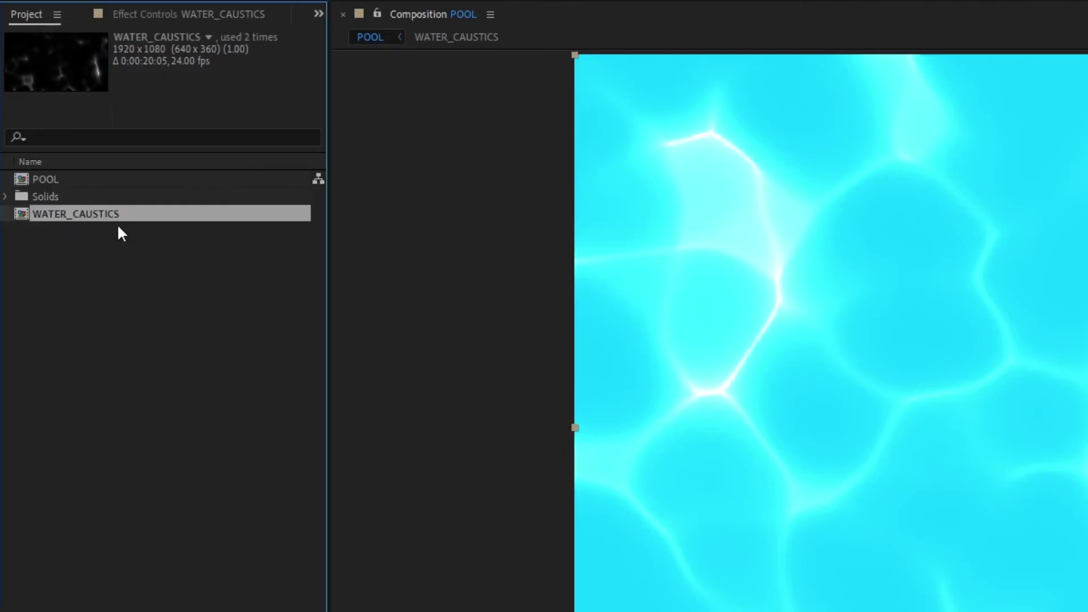
key("ctrl+d")
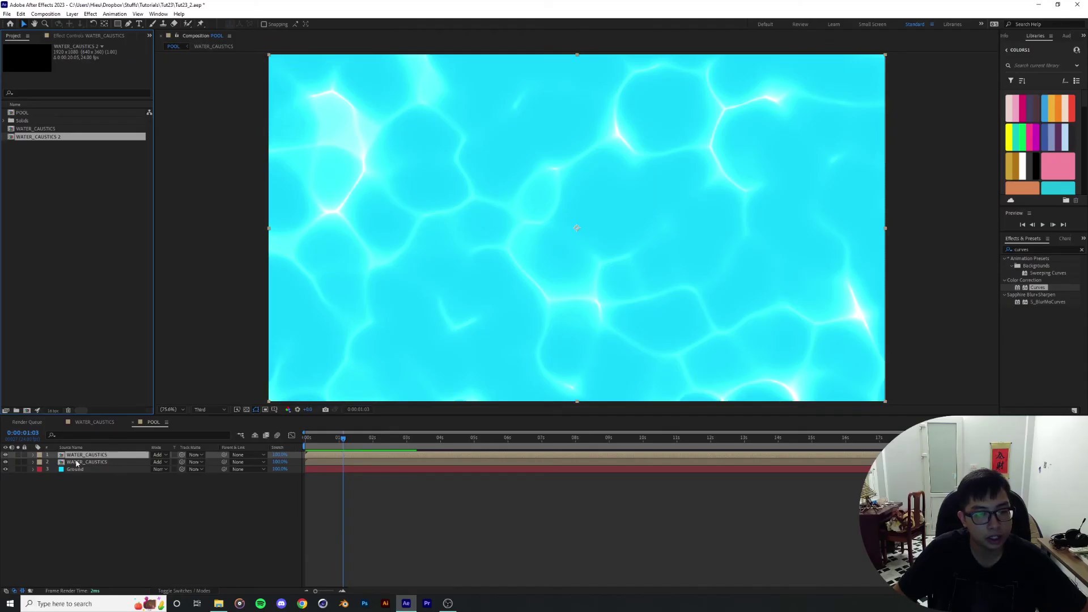
Step: Replace the source of the lower WATER_CAUSTICS layer in POOL with the WATER_CAUSTICS 2 composition, keeping its Add mode
left_click(77, 462)
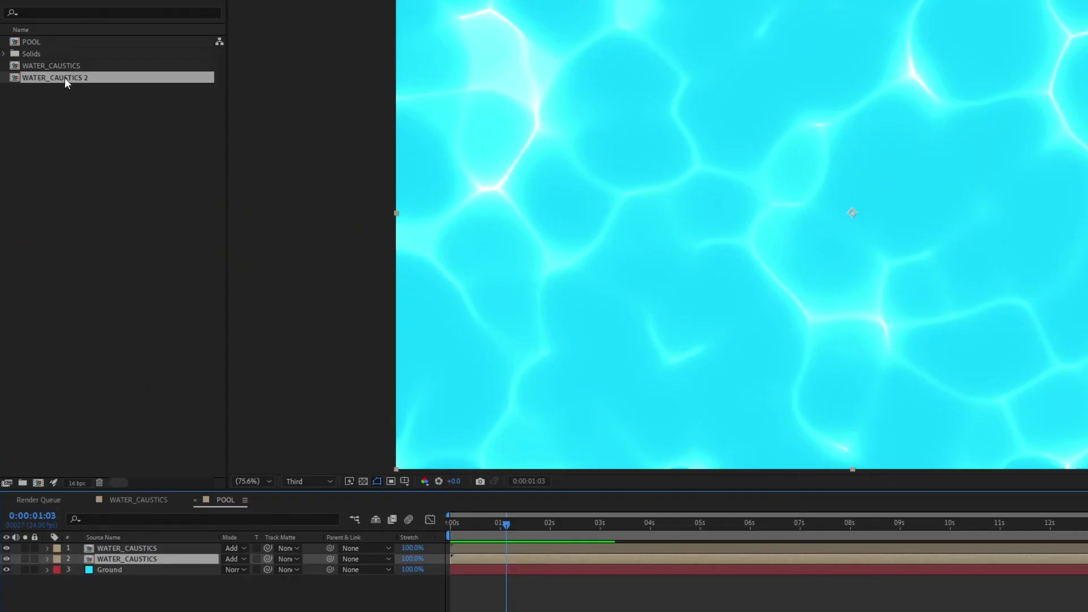
left_click(65, 78)
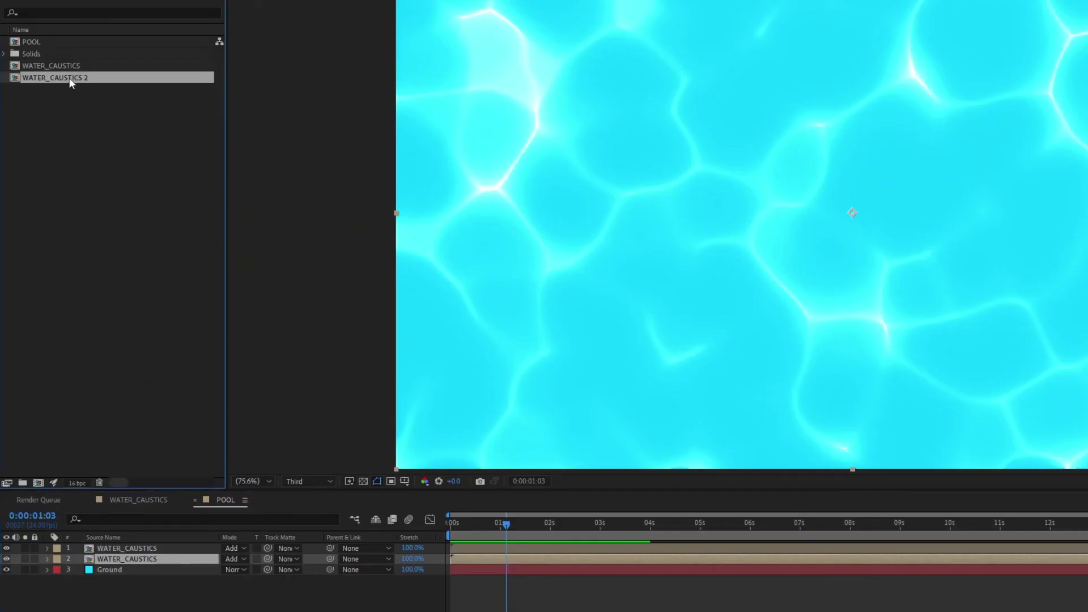
left_click(79, 107)
left_click(69, 79)
left_click_drag(80, 77, 125, 558)
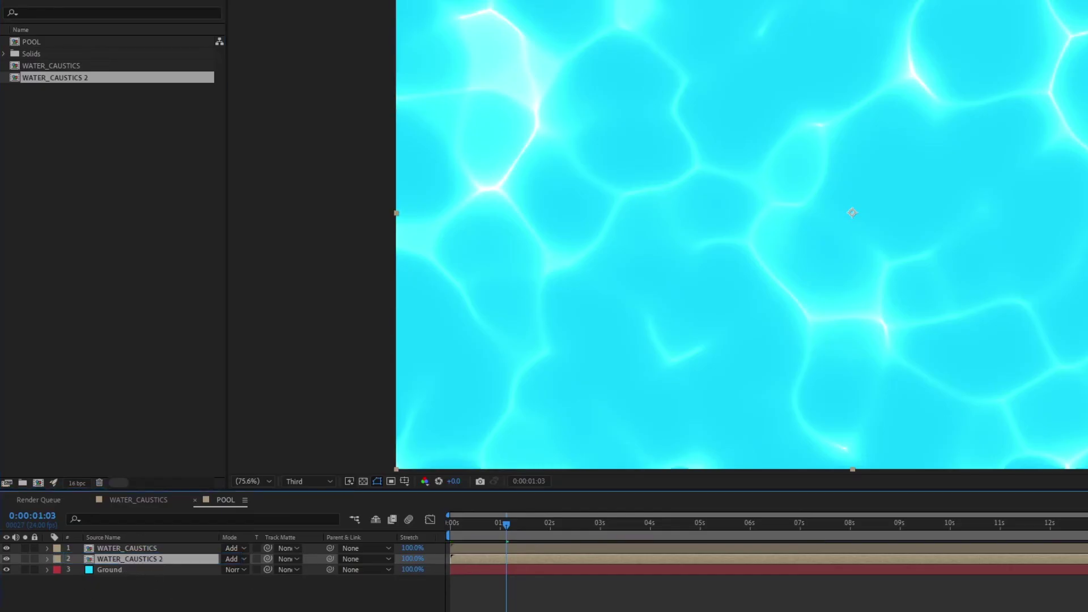
left_click(241, 559)
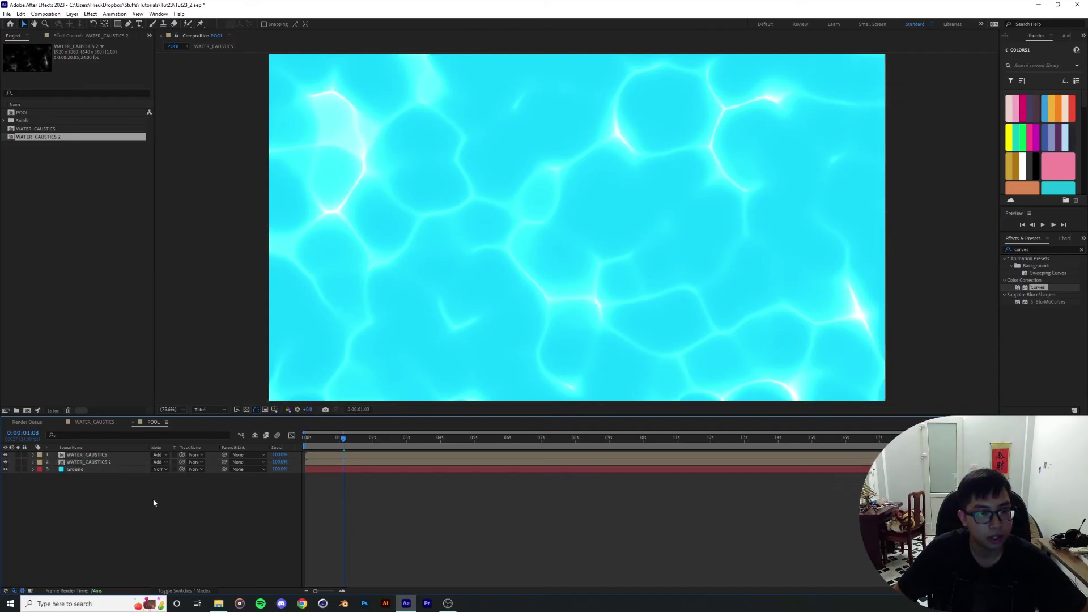
Step: Open the WATER_CAUSTICS 2 composition and set its Fractal Noise random seed to 80
double_click(93, 462)
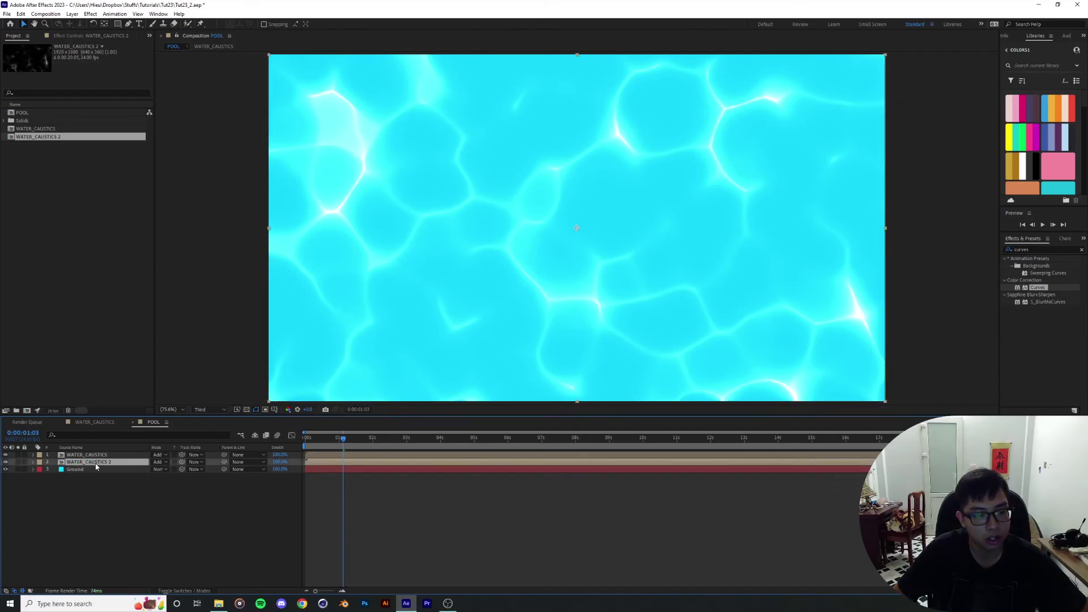
left_click(102, 36)
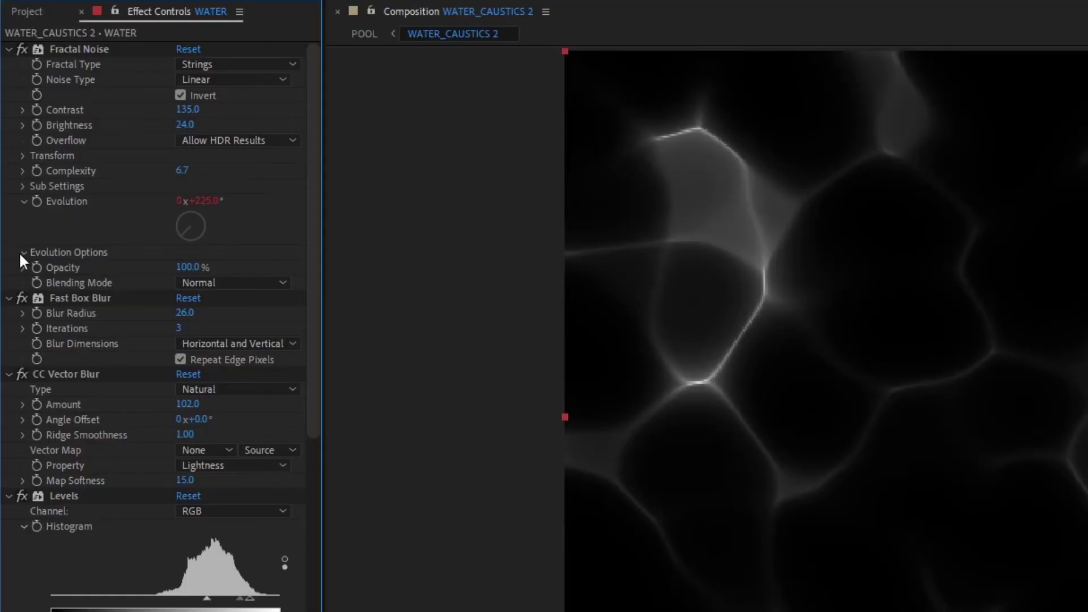
left_click(20, 252)
left_click_drag(179, 299, 186, 300)
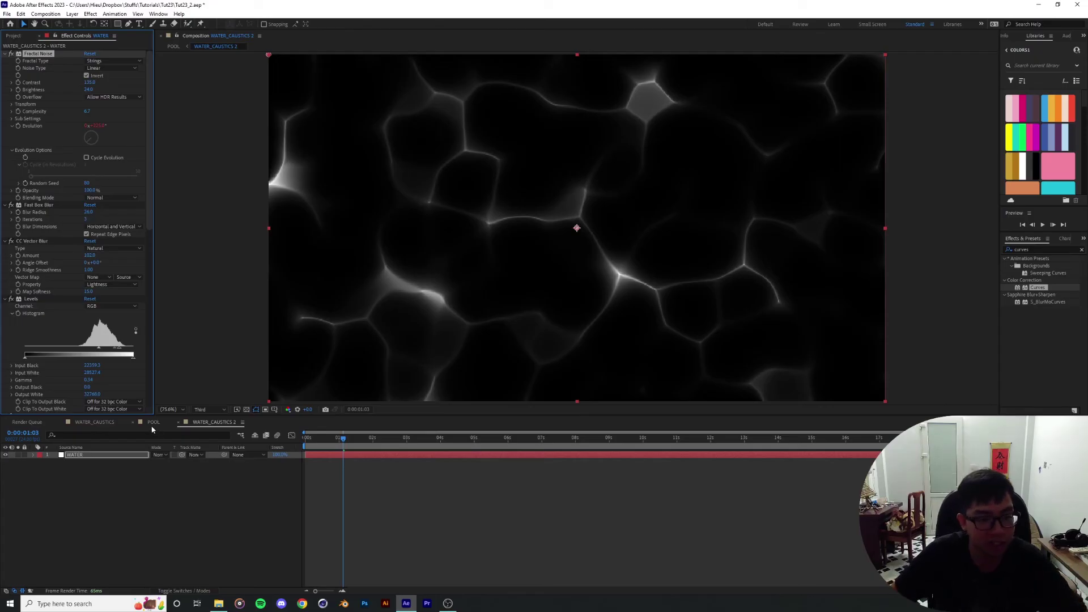
Step: Return to the POOL composition and preview the two overlapping caustics layers from the start
left_click(83, 422)
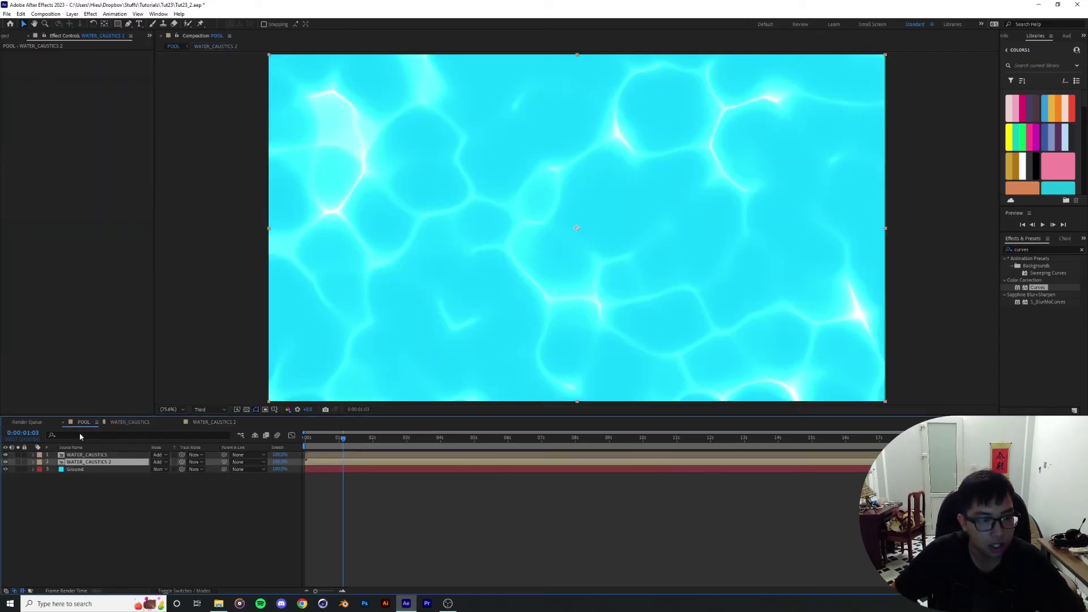
mouse_move(324, 440)
left_mouse_down()
mouse_move(352, 442)
mouse_move(317, 450)
mouse_move(326, 446)
left_mouse_up()
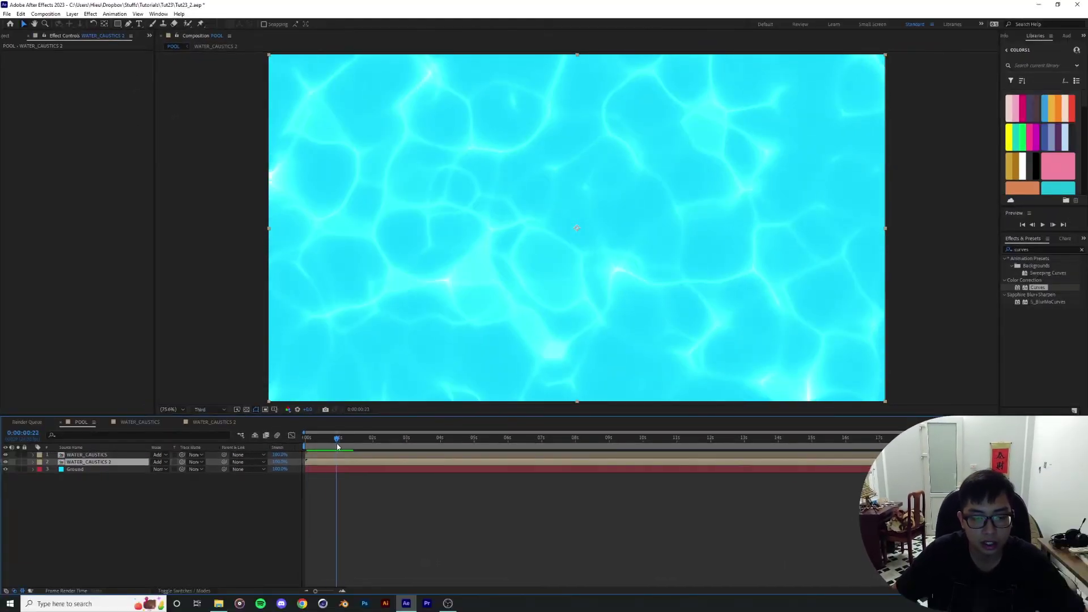
key("space")
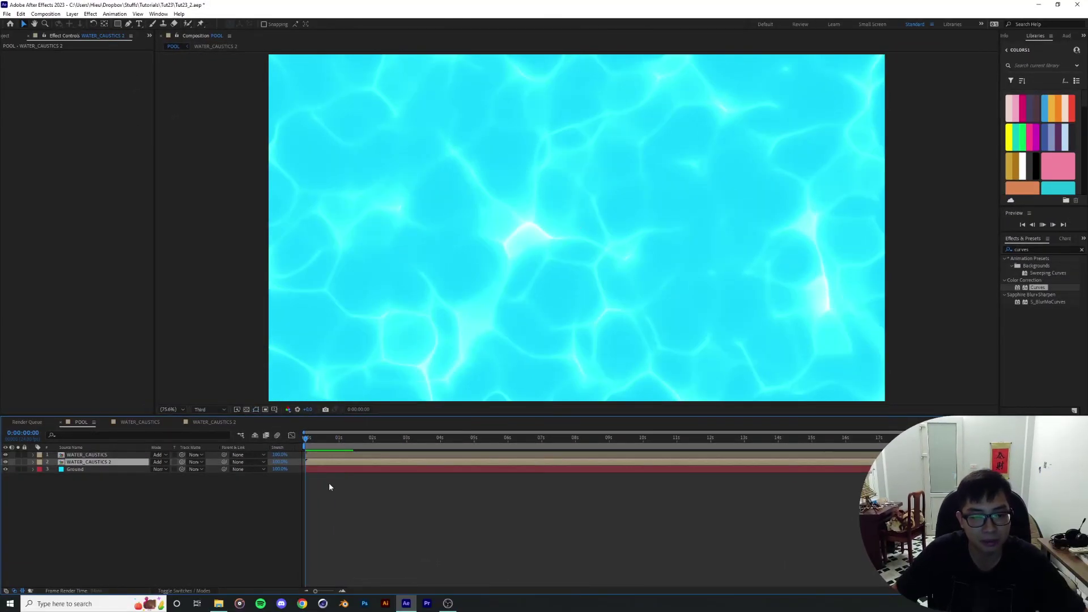
Step: In WATER_CAUSTICS 2, set the Fractal Noise random seed to 120 and reduce its scale width and scale height
left_click(211, 423)
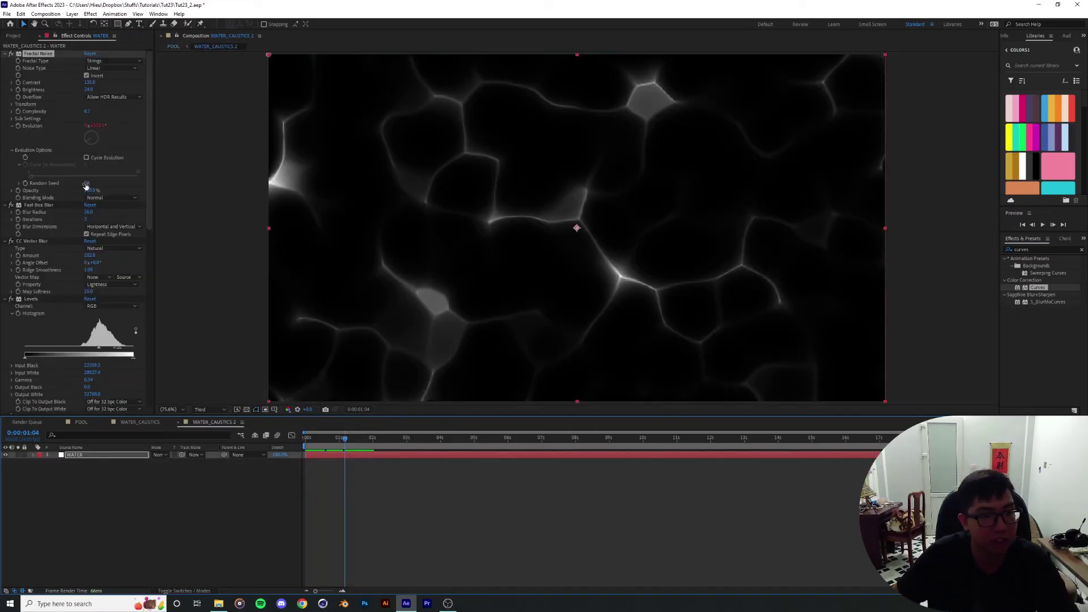
left_click_drag(86, 186, 95, 186)
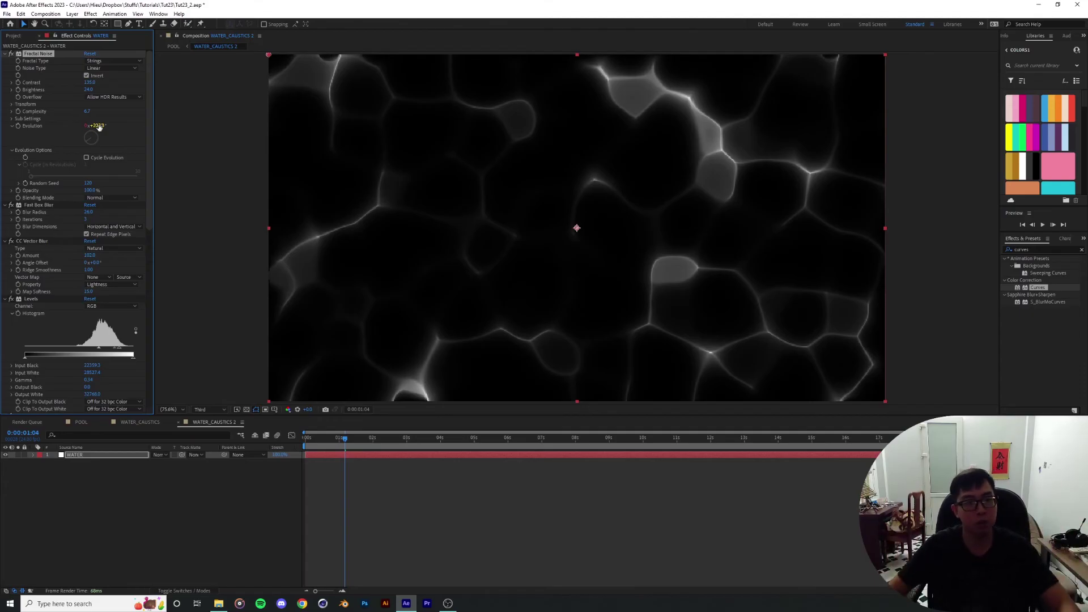
left_click(10, 104)
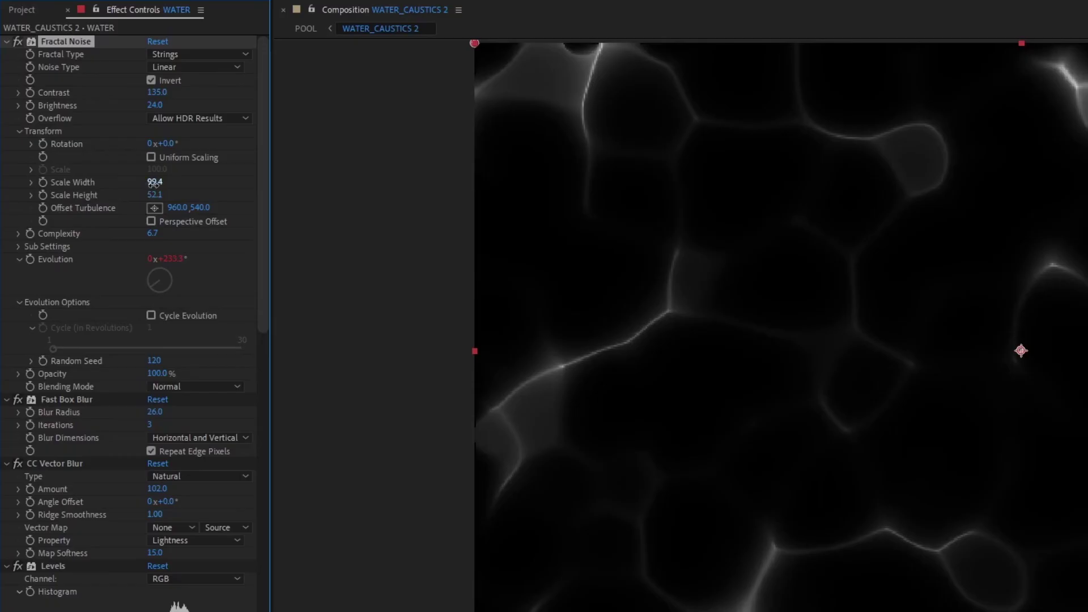
left_click_drag(154, 182, 154, 217)
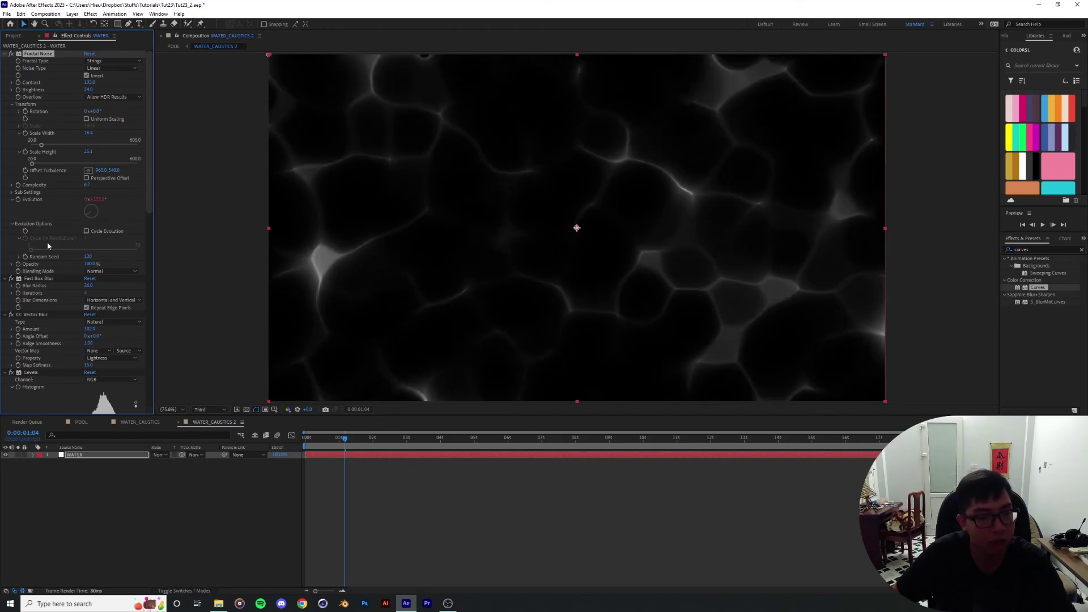
Step: Raise the Fractal Noise contrast and lower the first Fast Box Blur's radius in WATER_CAUSTICS 2
left_click_drag(89, 84, 91, 91)
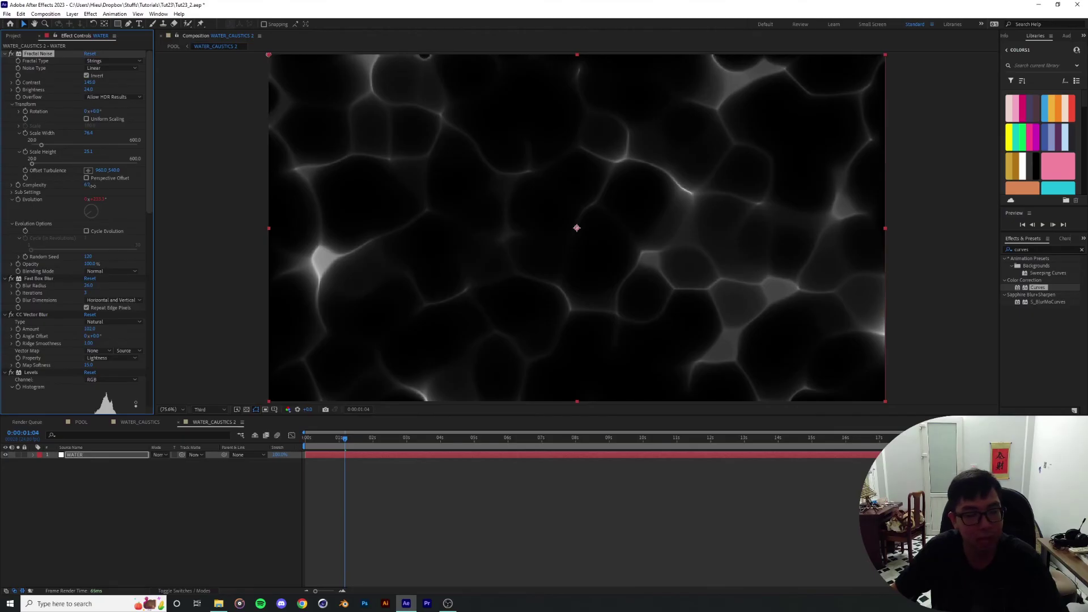
scroll(94, 249, "down", 2)
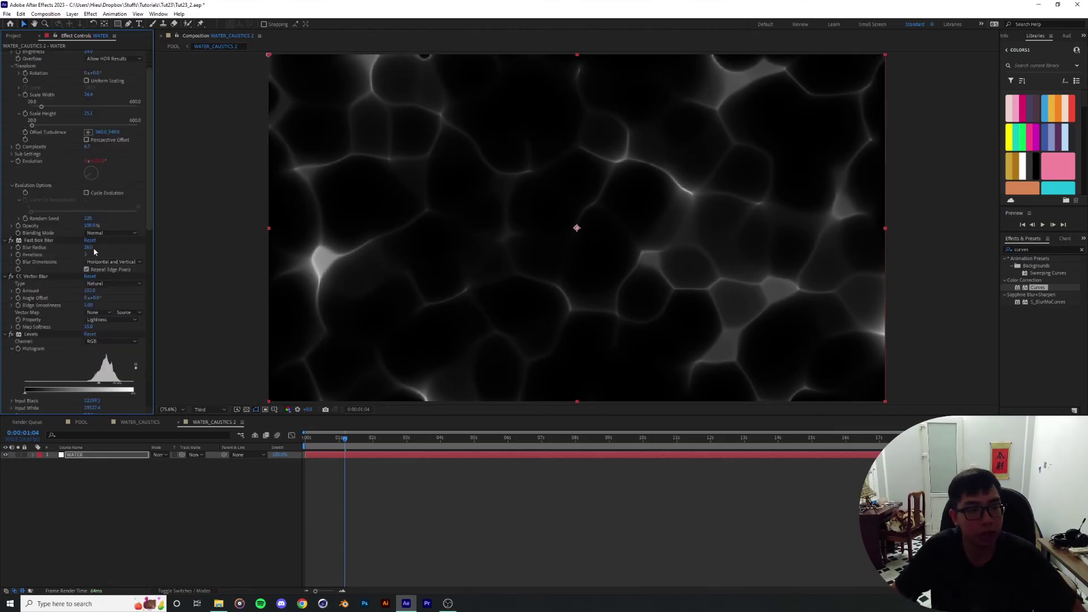
left_click_drag(94, 249, 80, 248)
left_click_drag(80, 247, 86, 248)
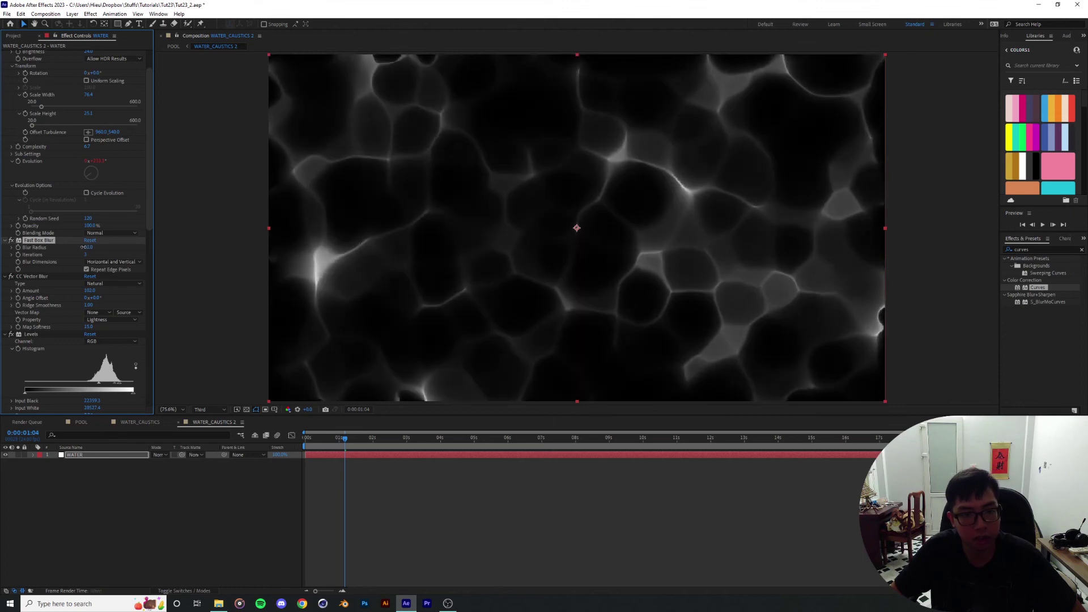
Step: Reduce the first CC Vector Blur's amount and raise the Levels input black in WATER_CAUSTICS 2
left_click_drag(94, 291, 89, 291)
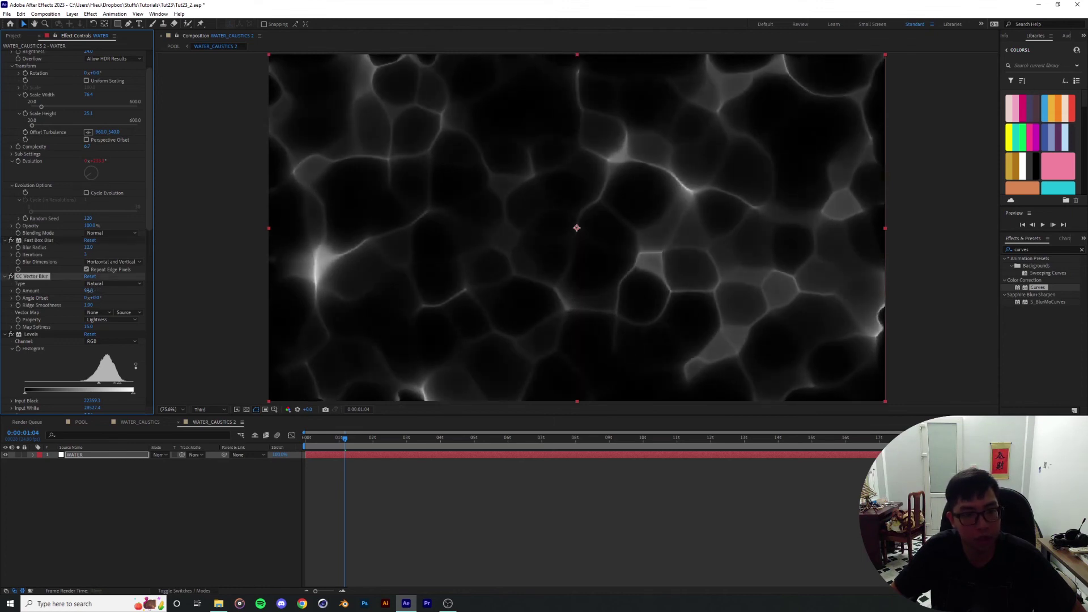
left_click(210, 409)
left_click(207, 431)
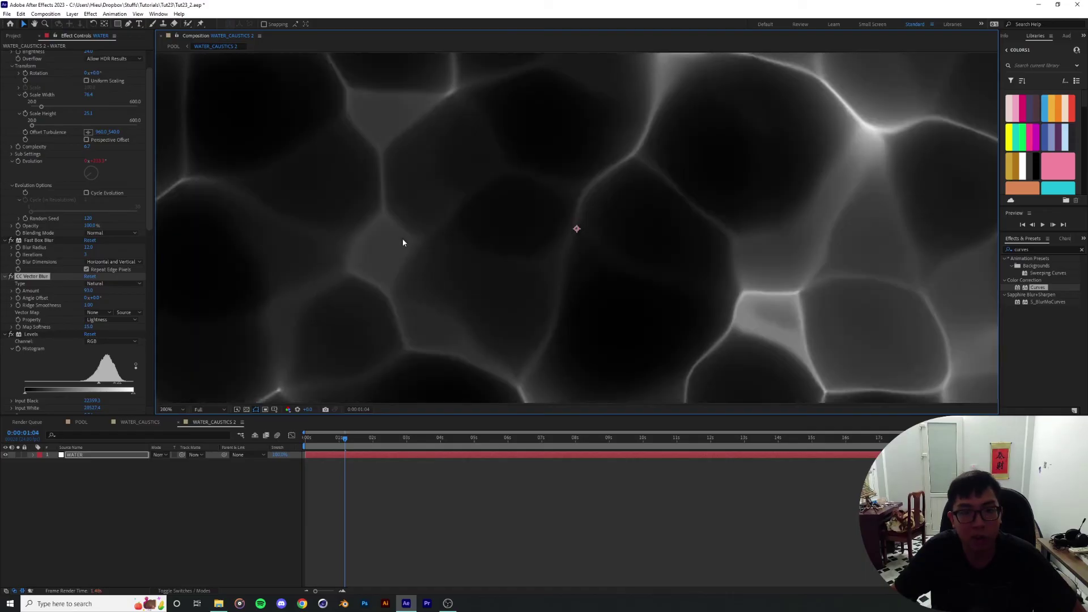
scroll(94, 231, "down", 5)
mouse_move(99, 213)
left_mouse_down()
mouse_move(119, 213)
mouse_move(107, 213)
left_mouse_up()
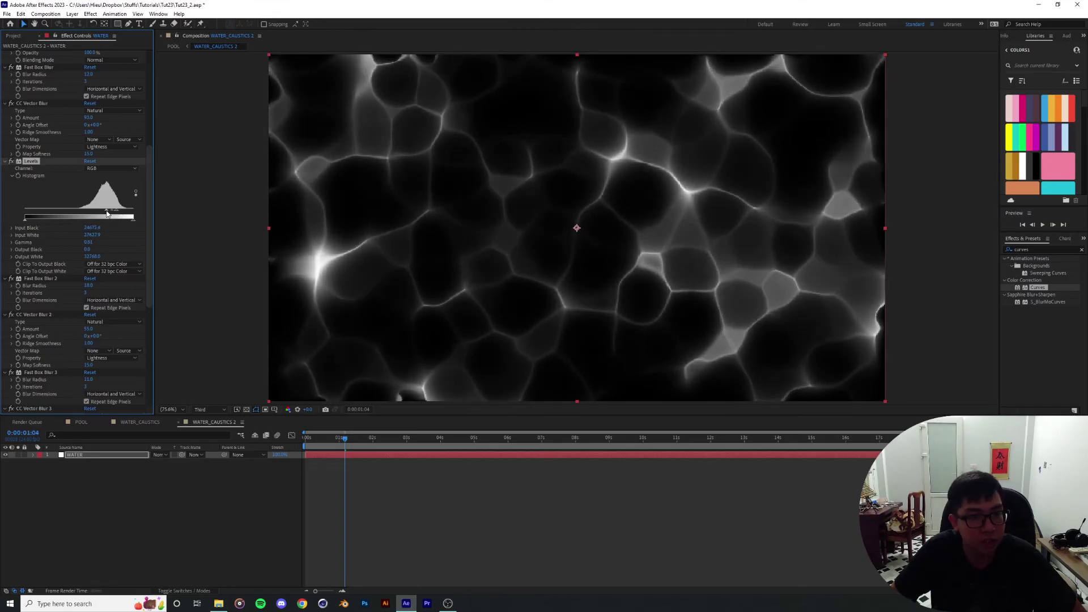
Step: Preview the adjusted WATER_CAUSTICS 2 animation and the combined result in the POOL composition
key("space")
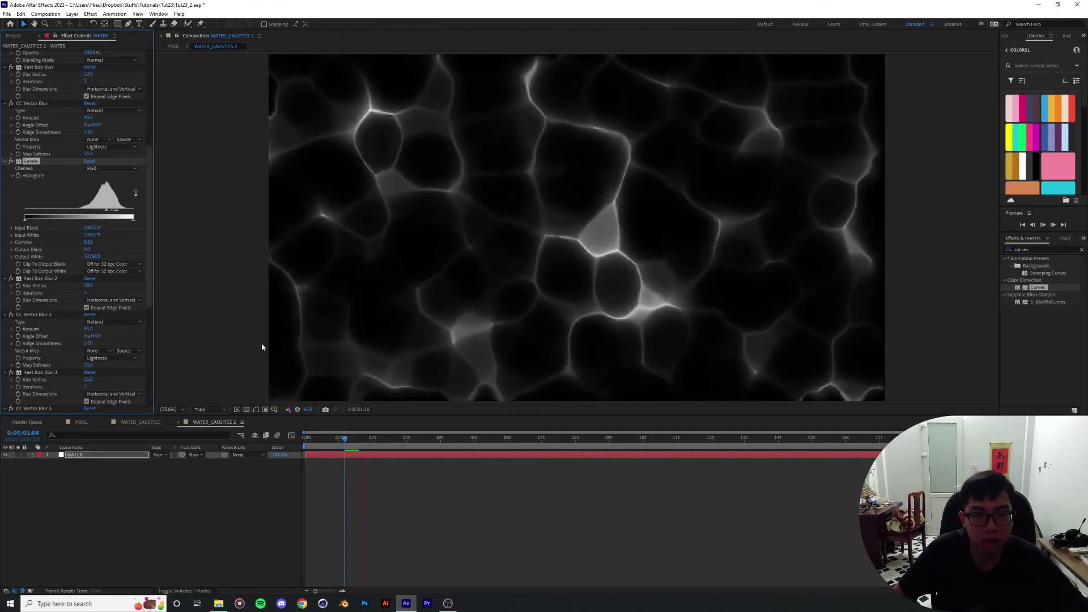
left_click(81, 422)
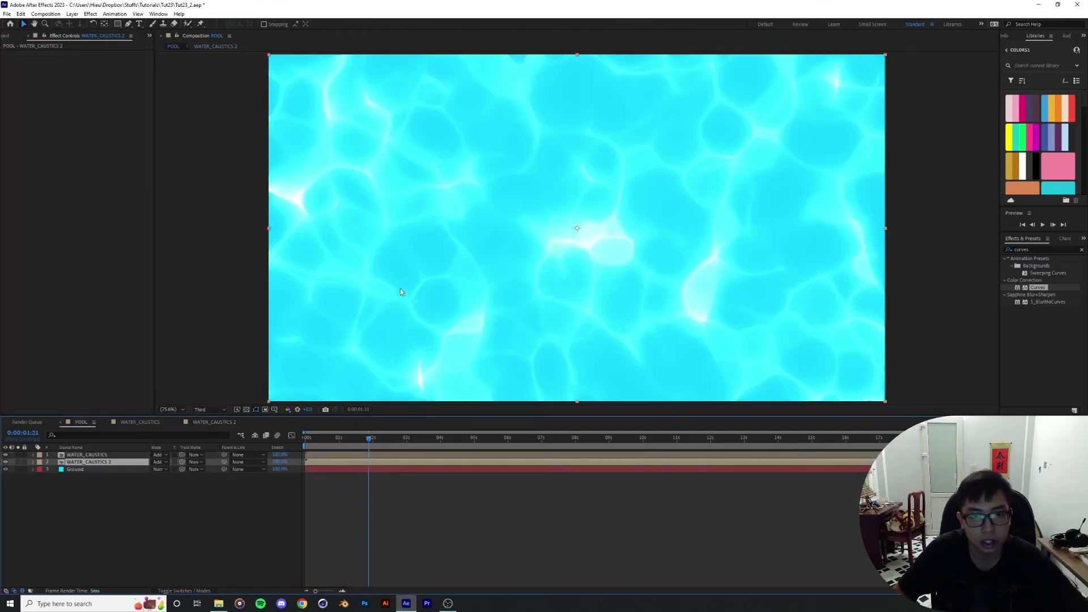
key("space")
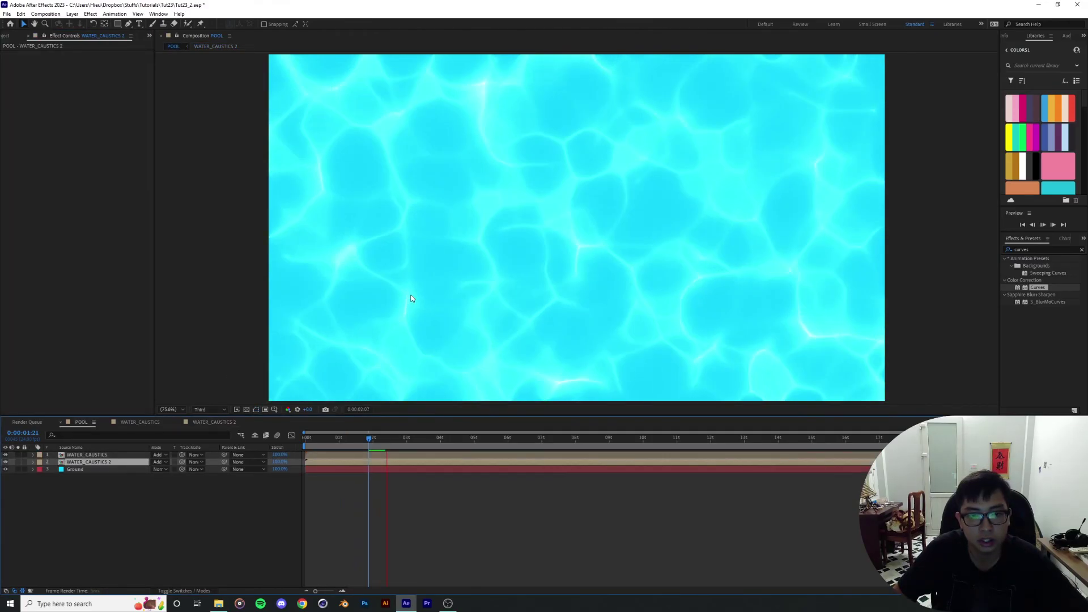
key("space")
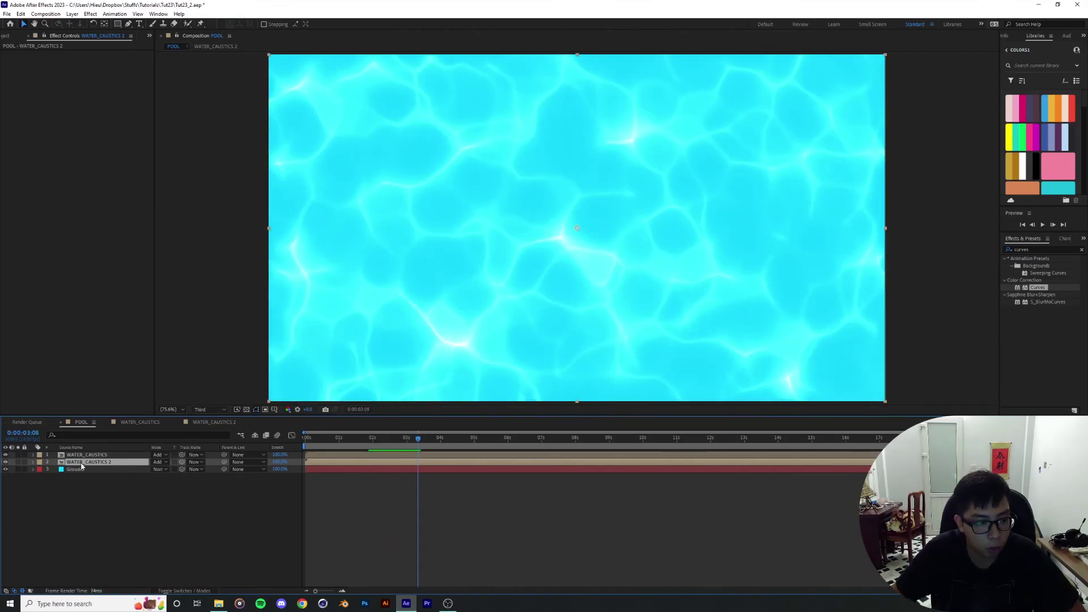
Step: Set the WATER_CAUSTICS 2 layer's opacity to 30% in POOL, viewing the composition at full resolution
key("t")
left_click_drag(156, 469, 149, 469)
left_click(208, 410)
left_click(205, 429)
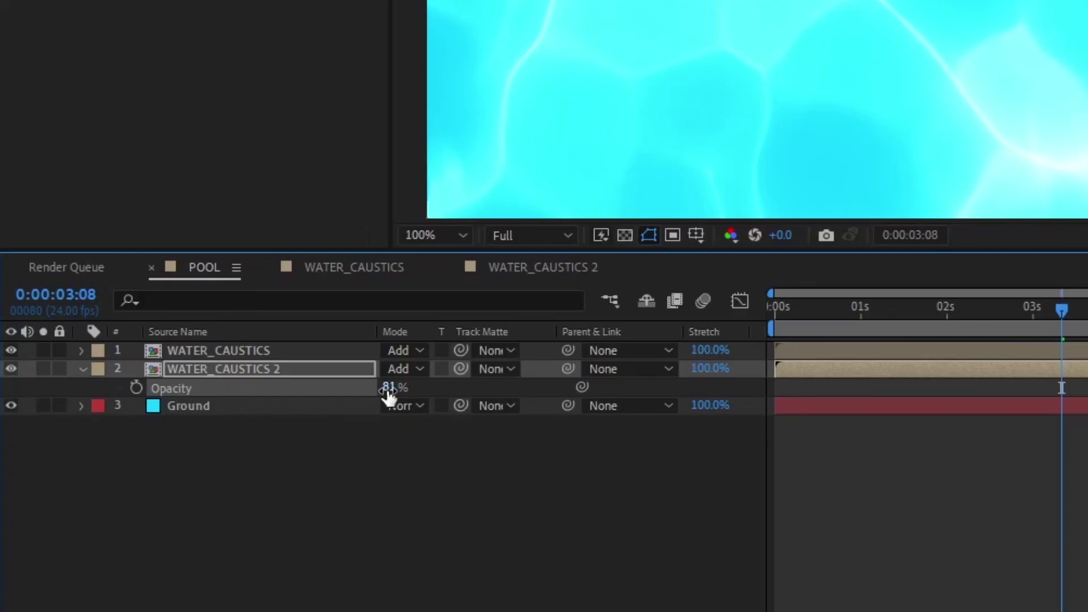
left_click(388, 388)
type("85")
key("Return")
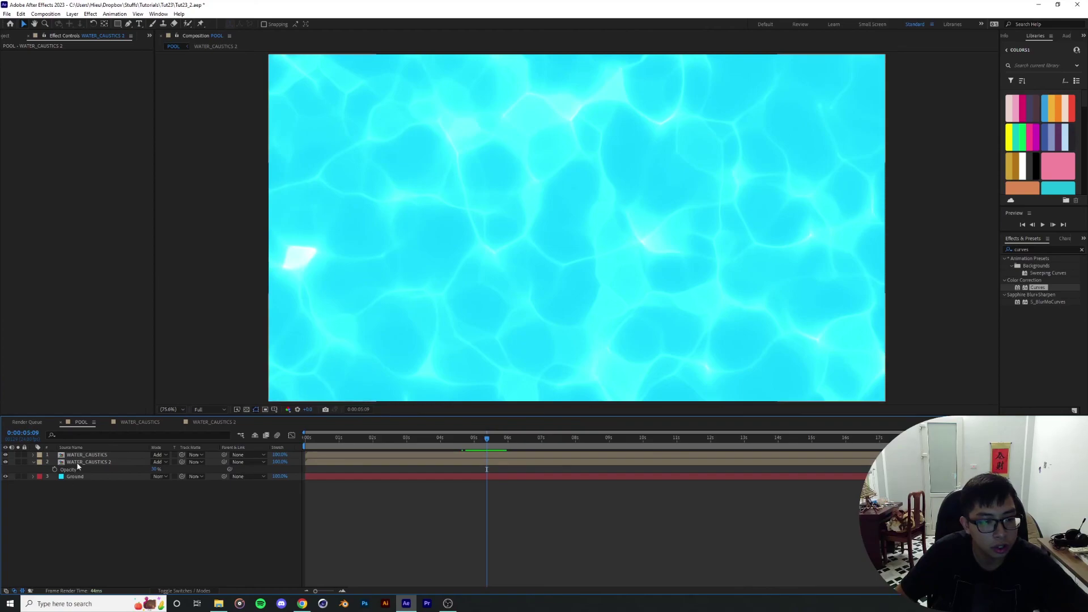
Step: Reveal the WATER_CAUSTICS layer's opacity in POOL and lower it
left_click(151, 397)
key("t")
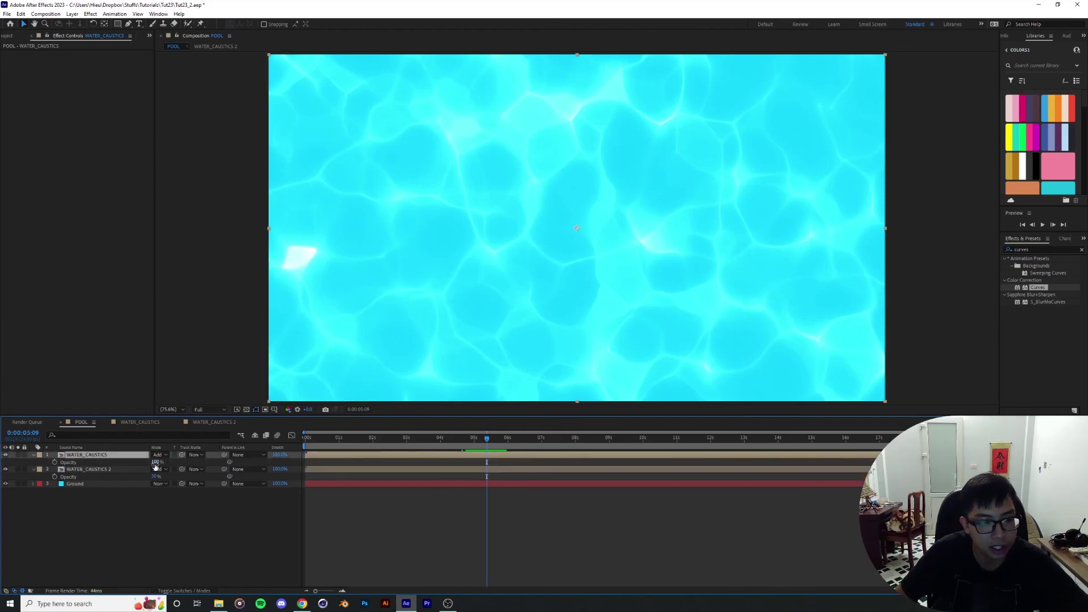
left_click_drag(152, 463, 147, 464)
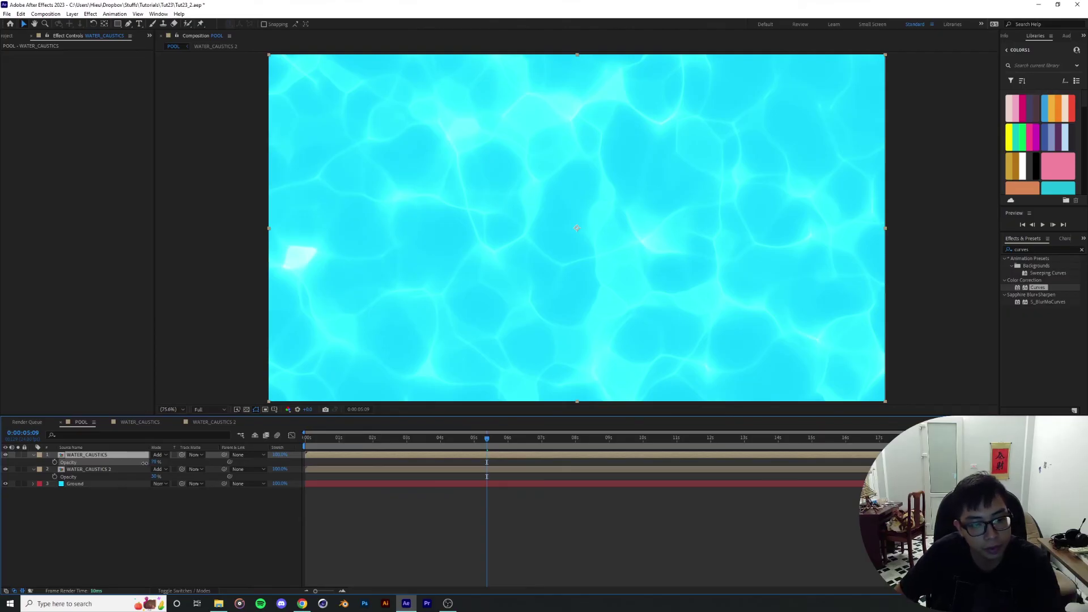
Step: Preview the POOL animation at third resolution from 0:00:01:11 and check a frame near 0:00:06:11 at full resolution
left_click_drag(488, 440, 355, 440)
left_click(210, 410)
left_click(212, 452)
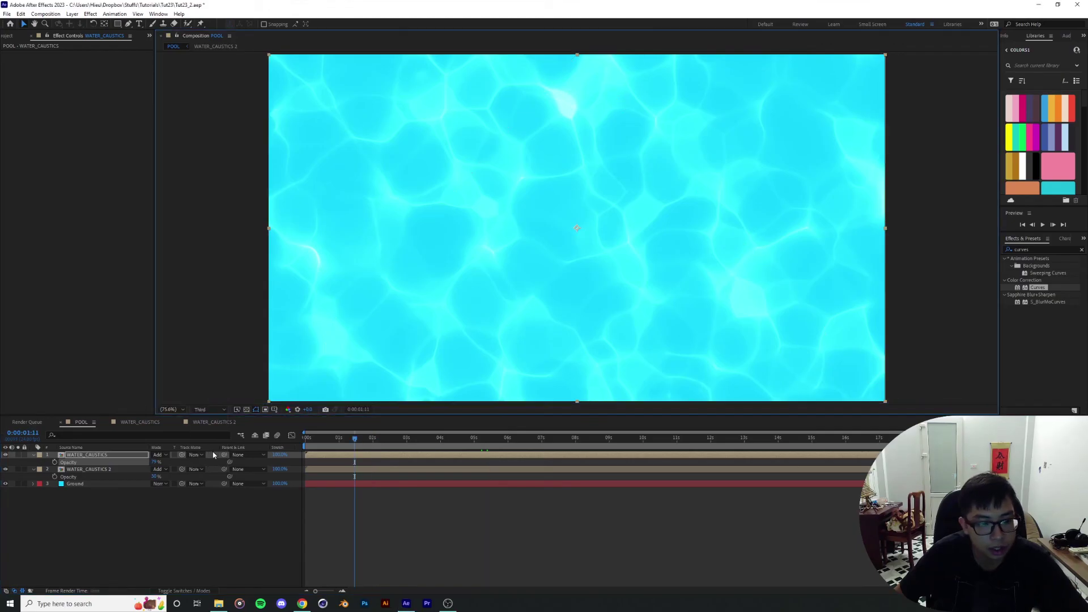
key("space")
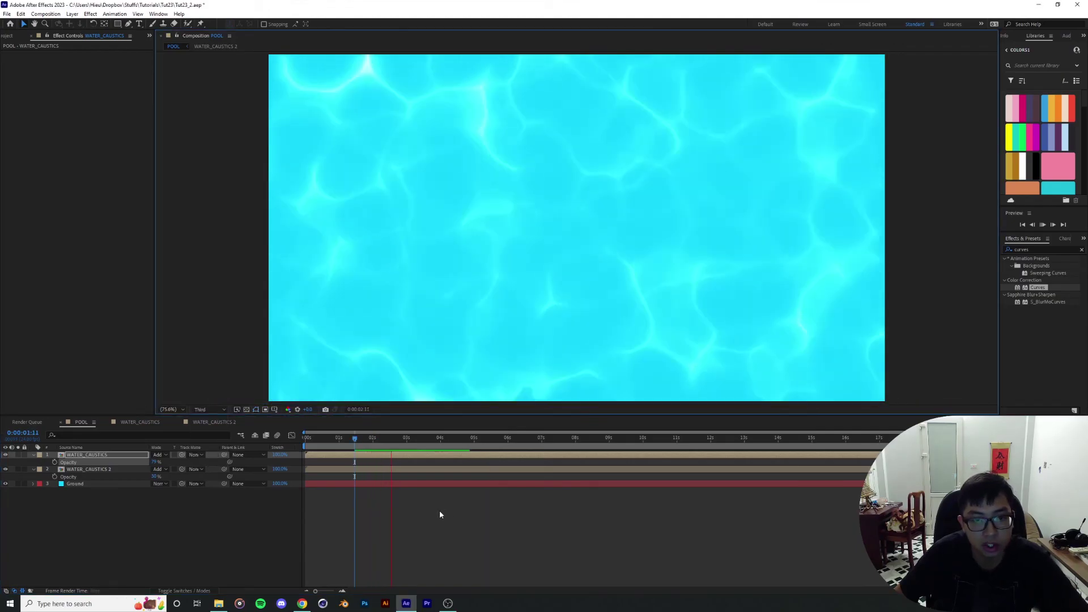
left_click(358, 440)
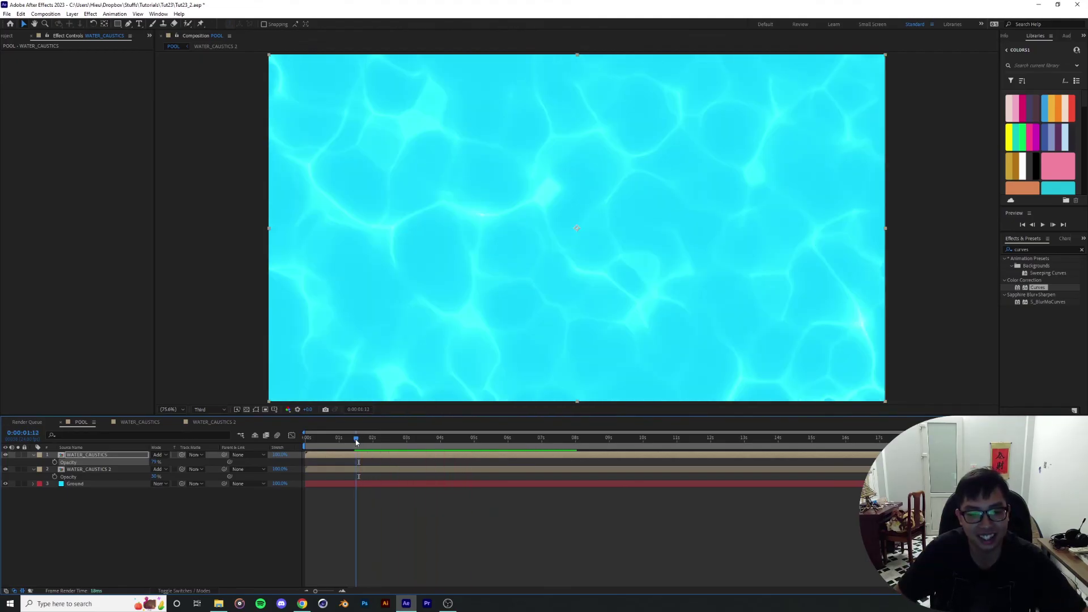
left_click(355, 439)
left_click(524, 440)
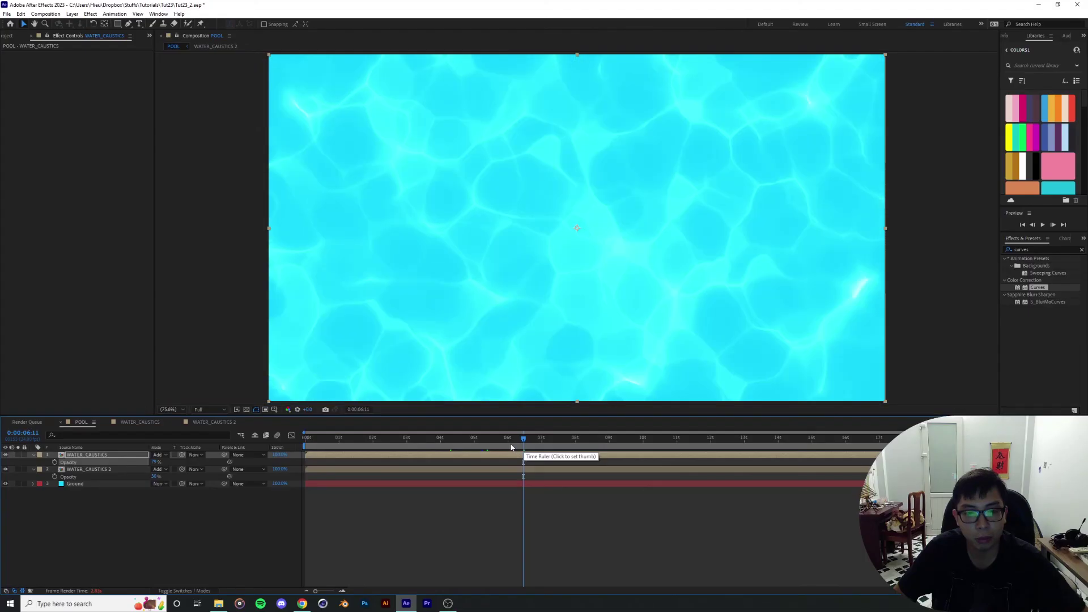
Step: Check the frame at 0:00:04:01 and set the WATER_CAUSTICS layer's opacity to 69%
left_click(442, 439)
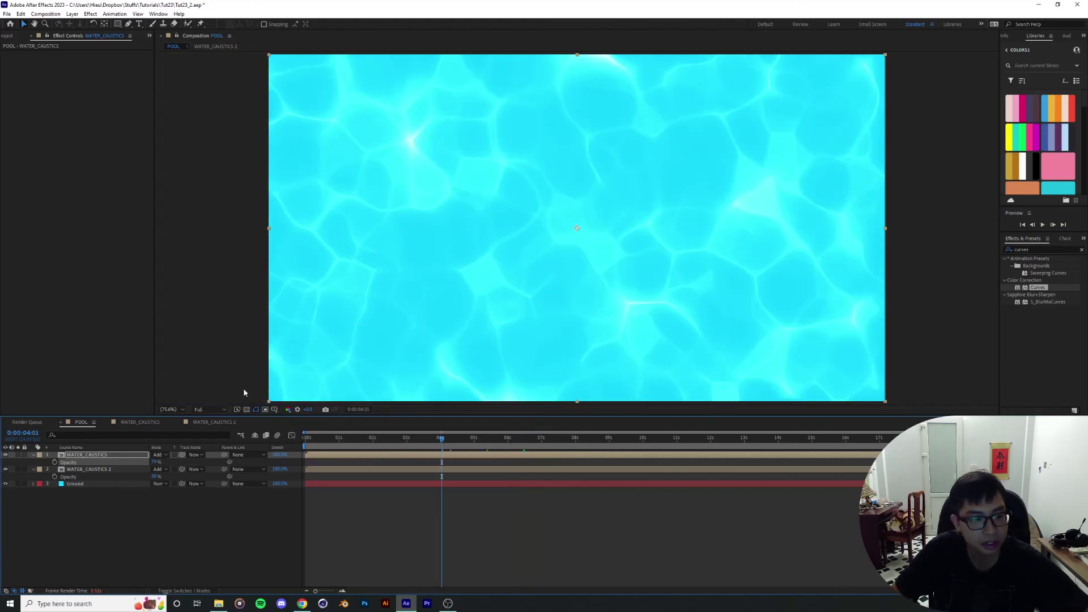
left_click_drag(153, 462, 143, 463)
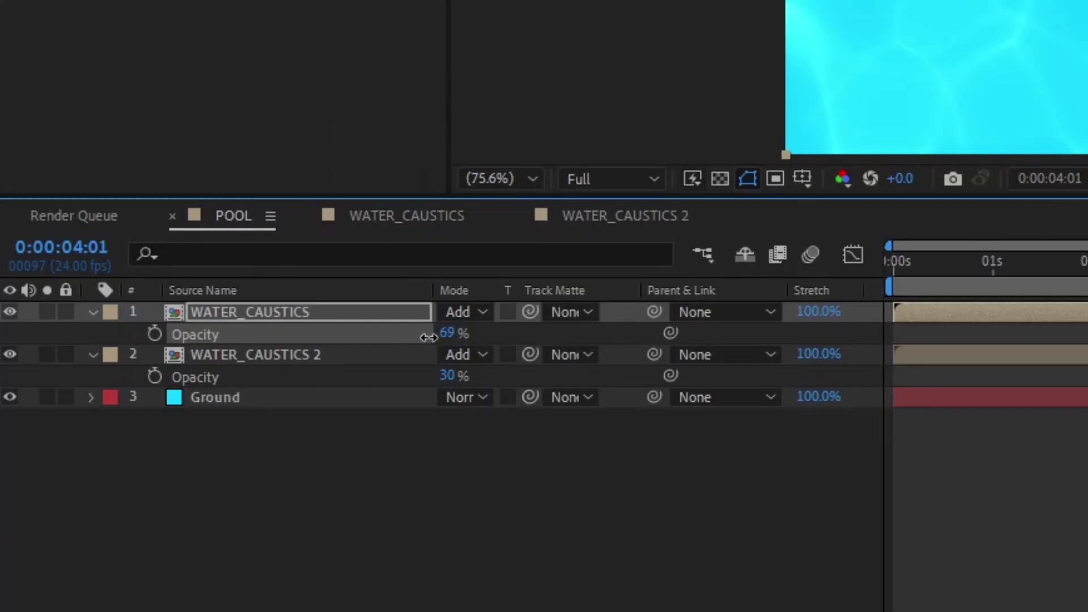
Step: Find the Fast Box Blur effect and apply it to the WATER_CAUSTICS 2 layer in POOL
left_click(338, 362)
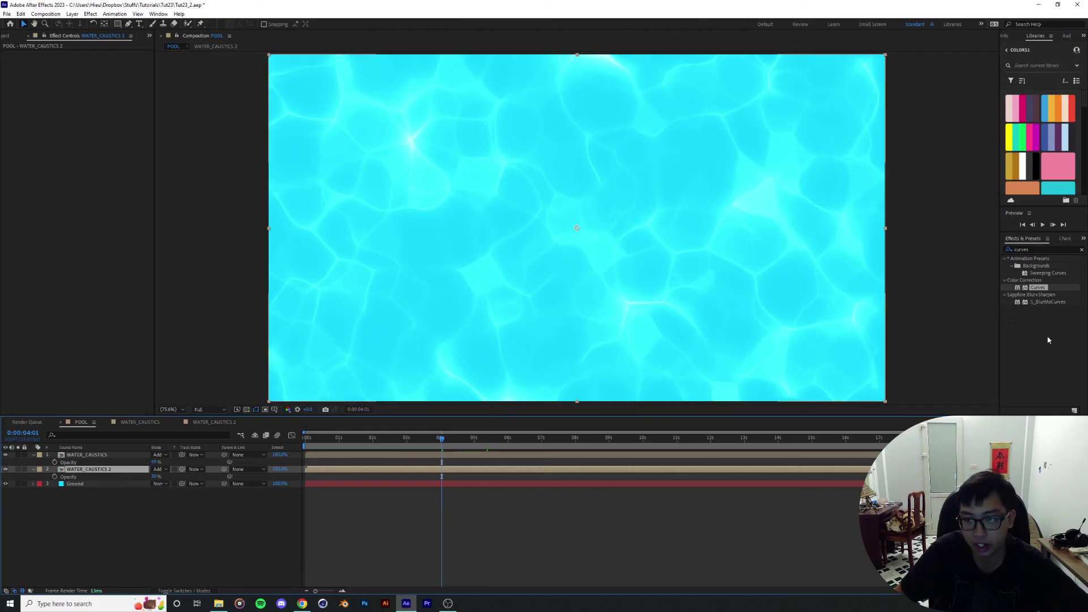
key("ctrl+5")
type("blur")
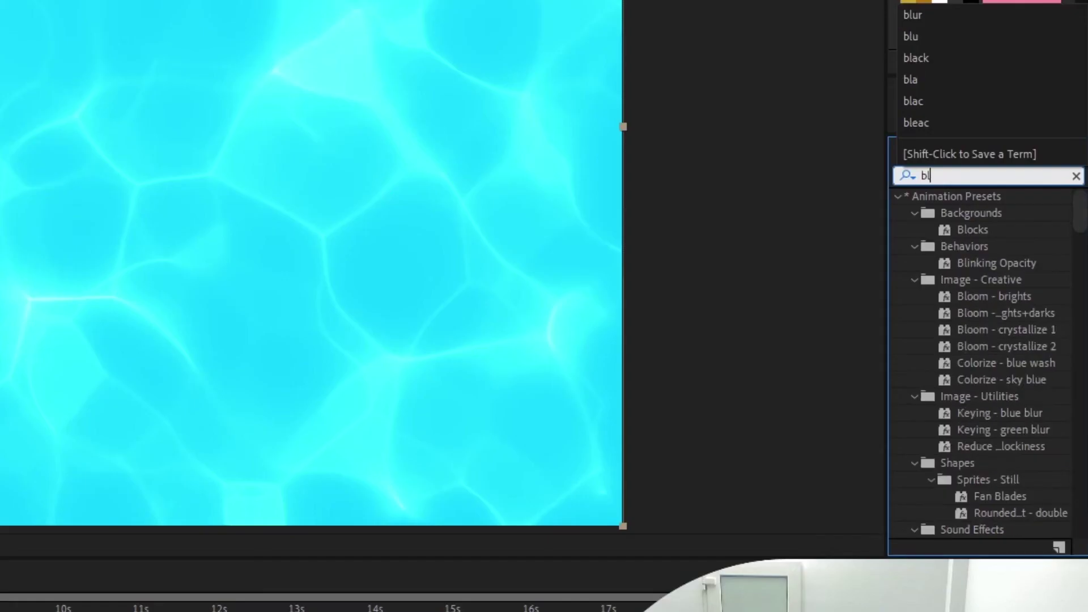
scroll(982, 442, "down", 4)
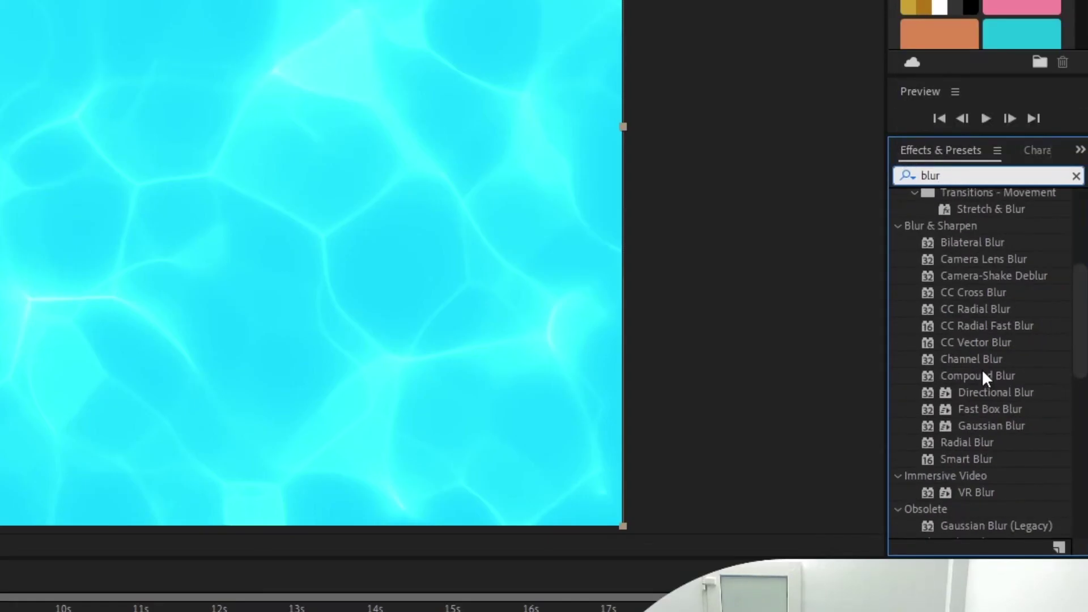
double_click(990, 409)
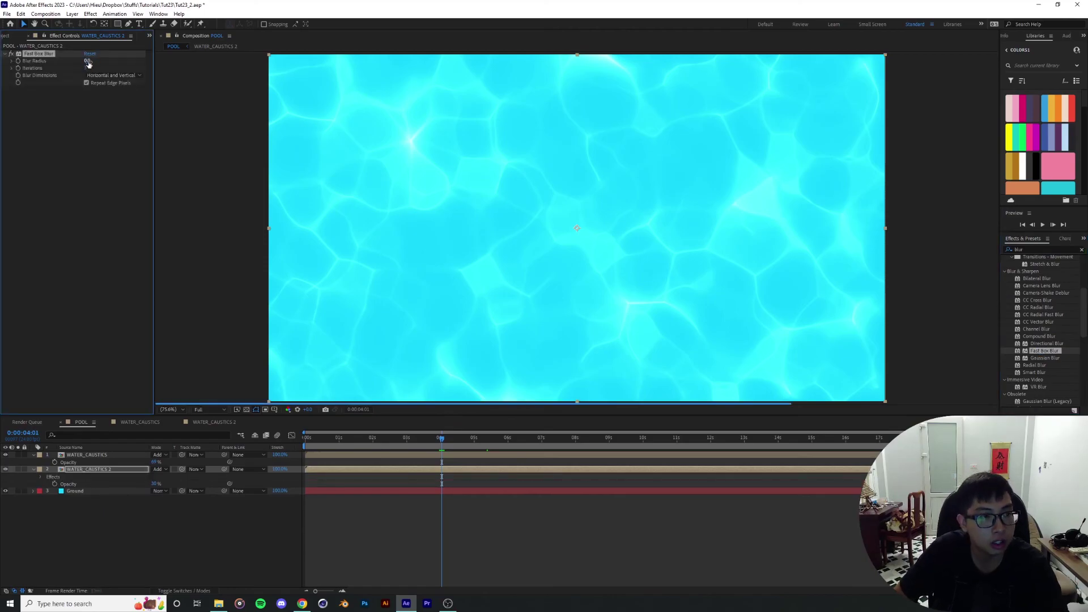
Step: Compare blur strengths up close and set the WATER_CAUSTICS 2 layer's Fast Box Blur radius to 2
left_click_drag(91, 62, 90, 63)
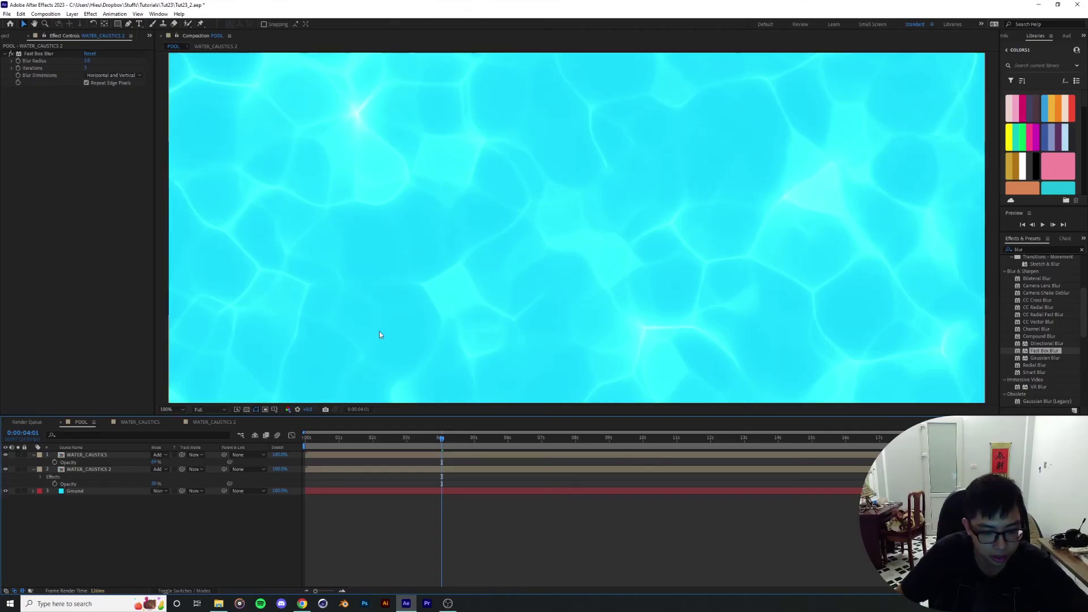
key("space")
left_click_drag(461, 300, 730, 211)
scroll(567, 230, "up", 1)
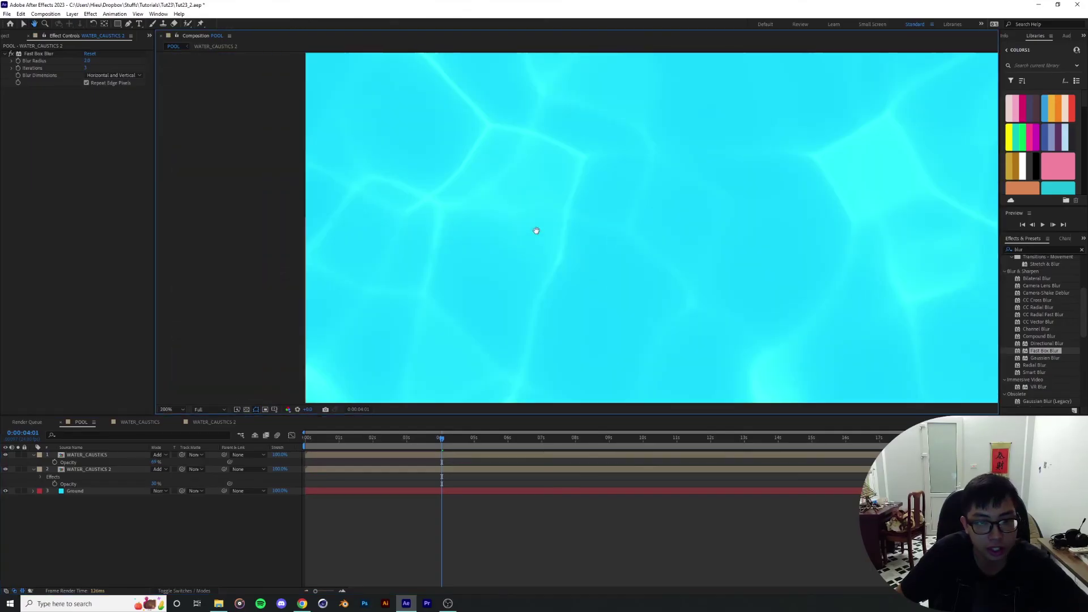
left_click_drag(658, 178, 614, 192)
left_click_drag(87, 61, 75, 63)
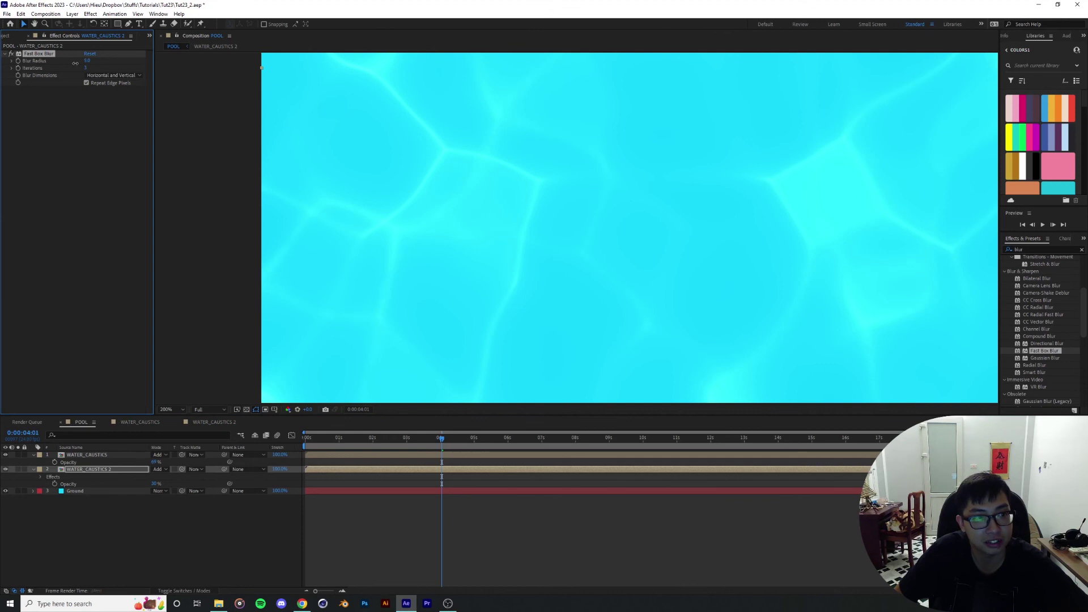
left_click(88, 61)
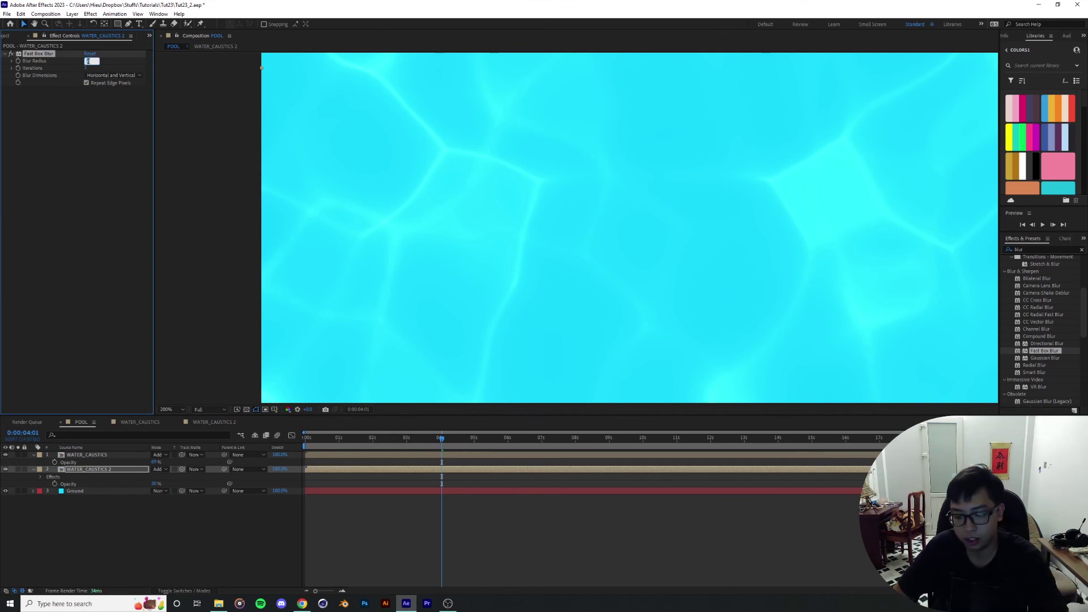
type("2")
key("Return")
Step: Fit the whole POOL composition in view and preview the blurred caustics at third resolution from about five seconds
left_click(170, 409)
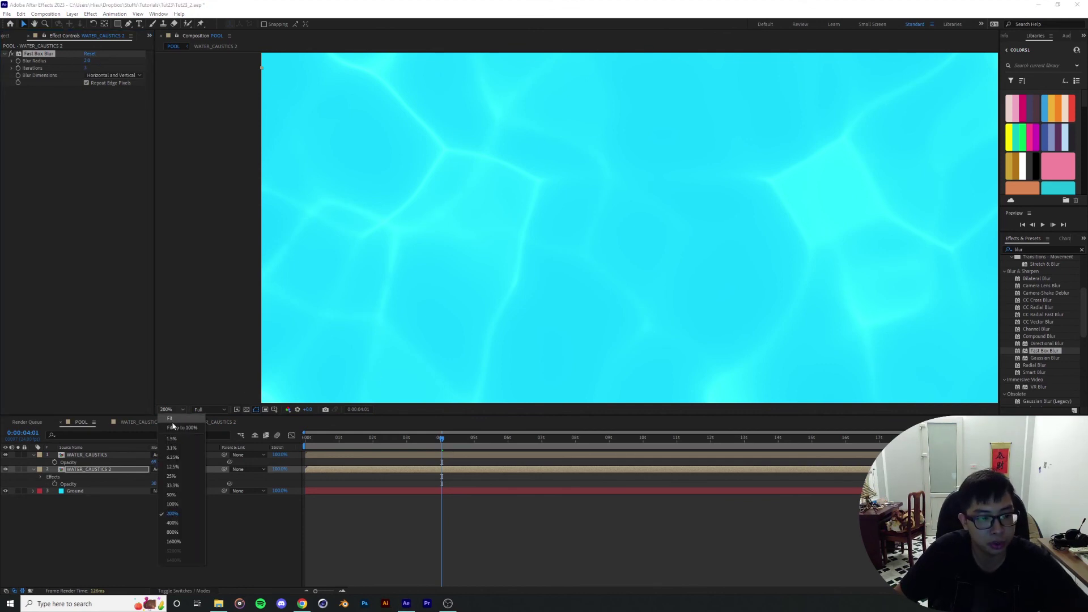
left_click(173, 437)
key("space")
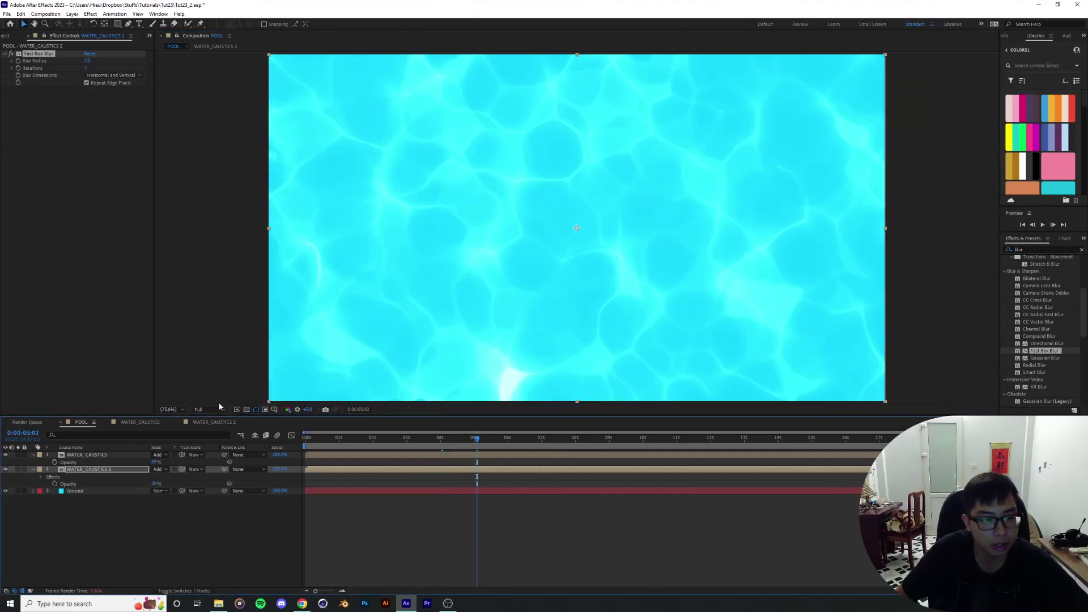
left_click(220, 408)
left_click(204, 440)
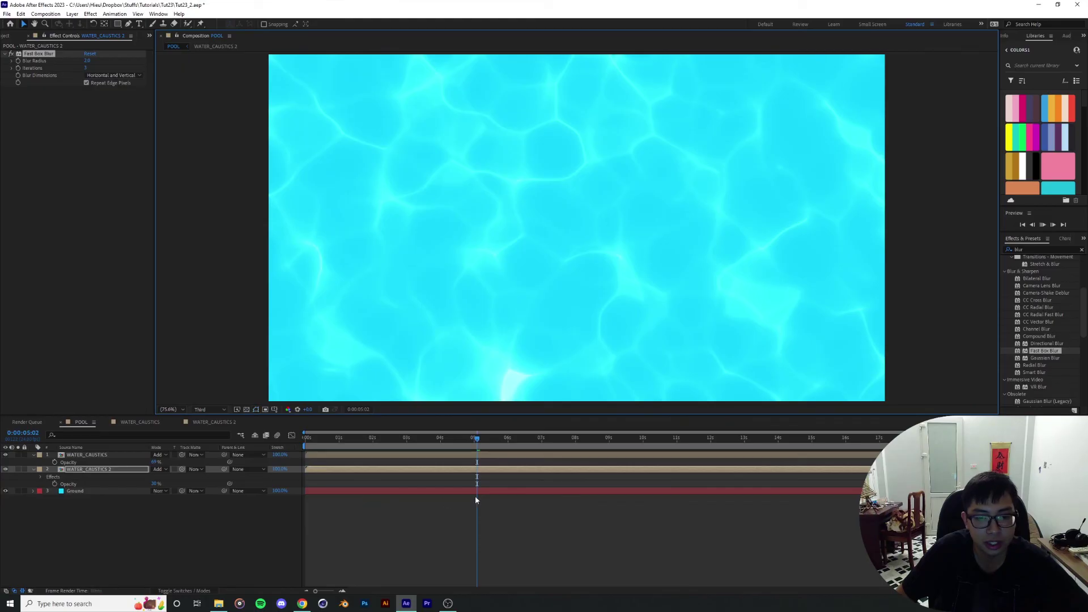
key("space")
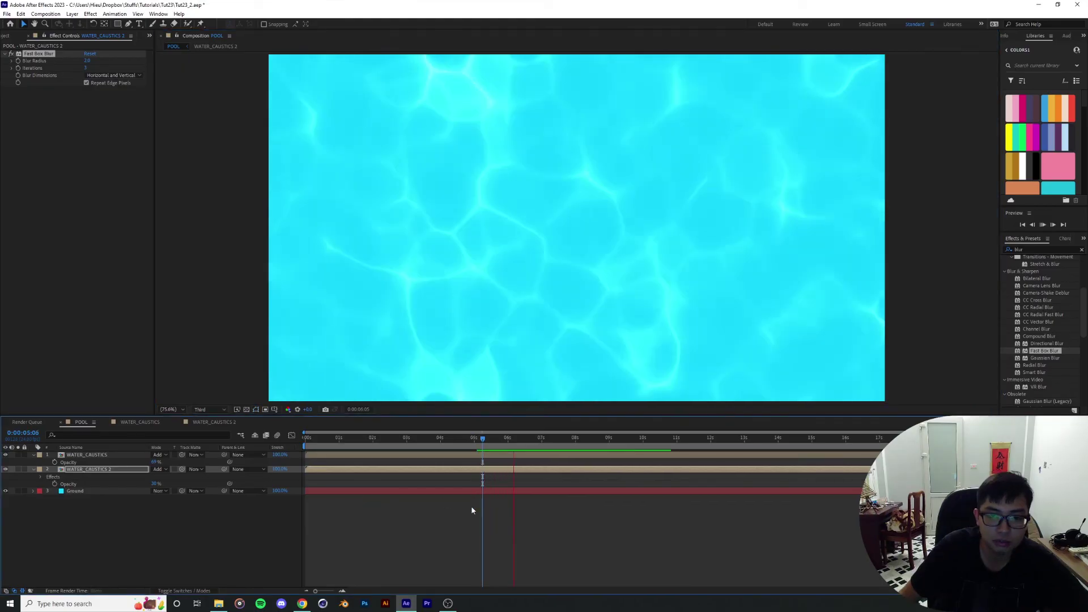
key("space")
Step: Deselect the layers and collapse the properties of both caustics layers in the POOL timeline
left_click(411, 528)
left_click(34, 469)
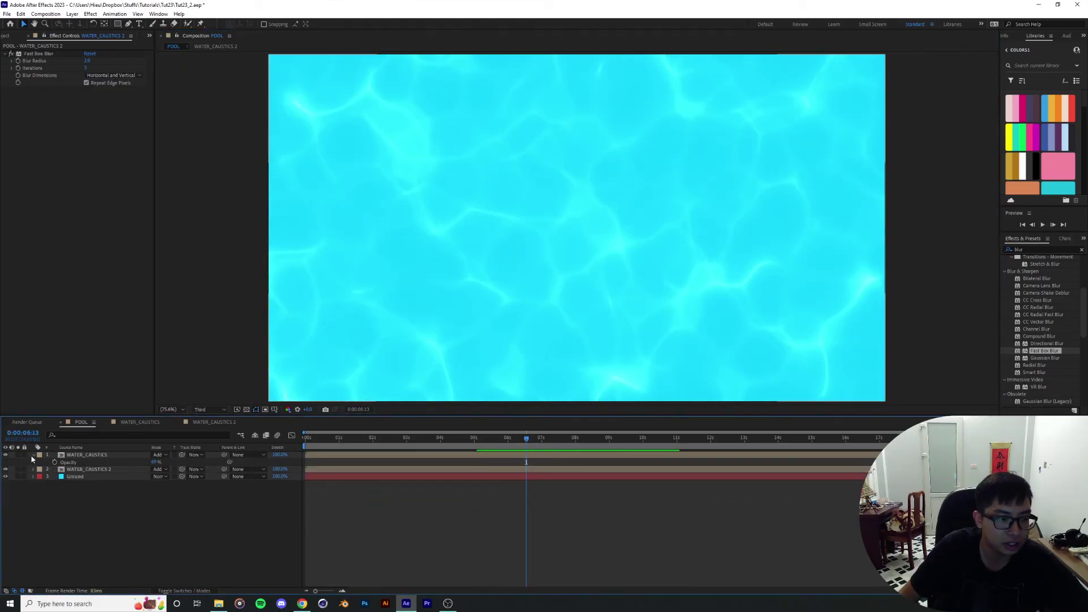
left_click(31, 455)
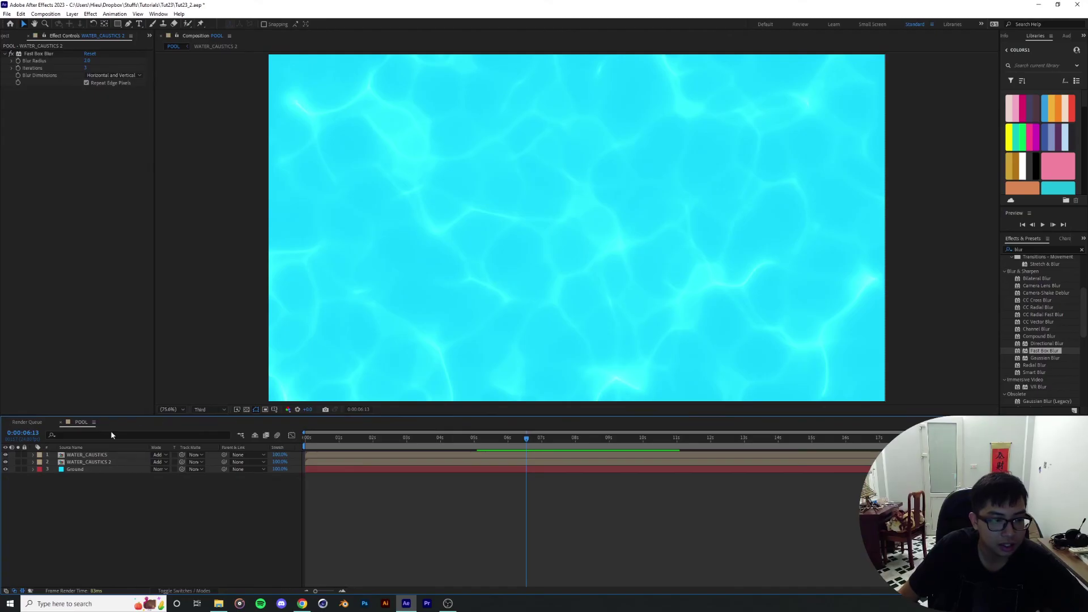
Step: Preview the POOL animation and set the WATER_CAUSTICS 2 layer's opacity to 15%
key("space")
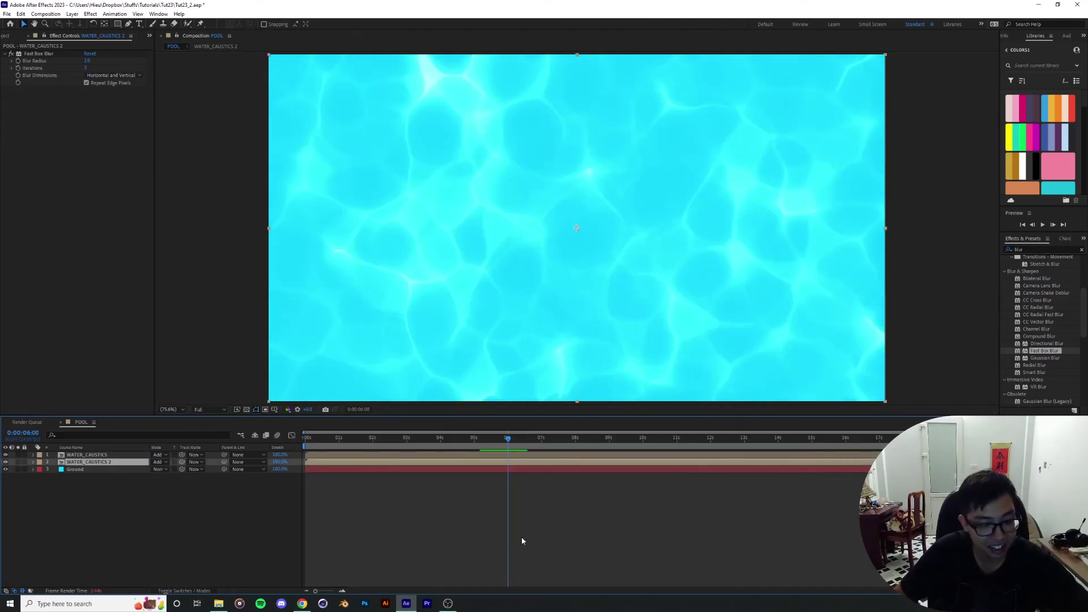
key("t")
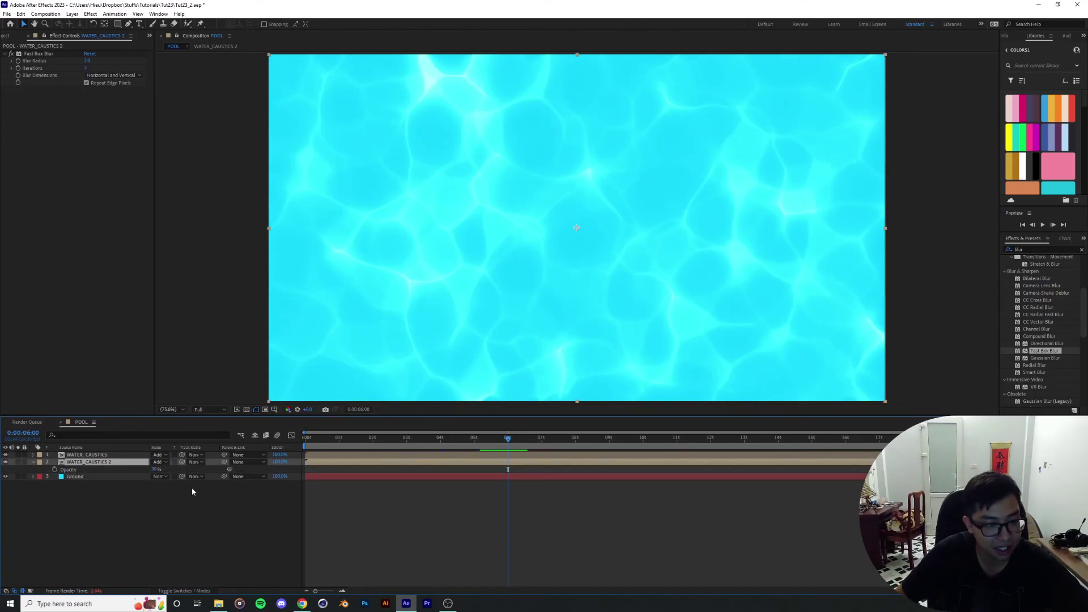
left_click_drag(153, 473, 145, 473)
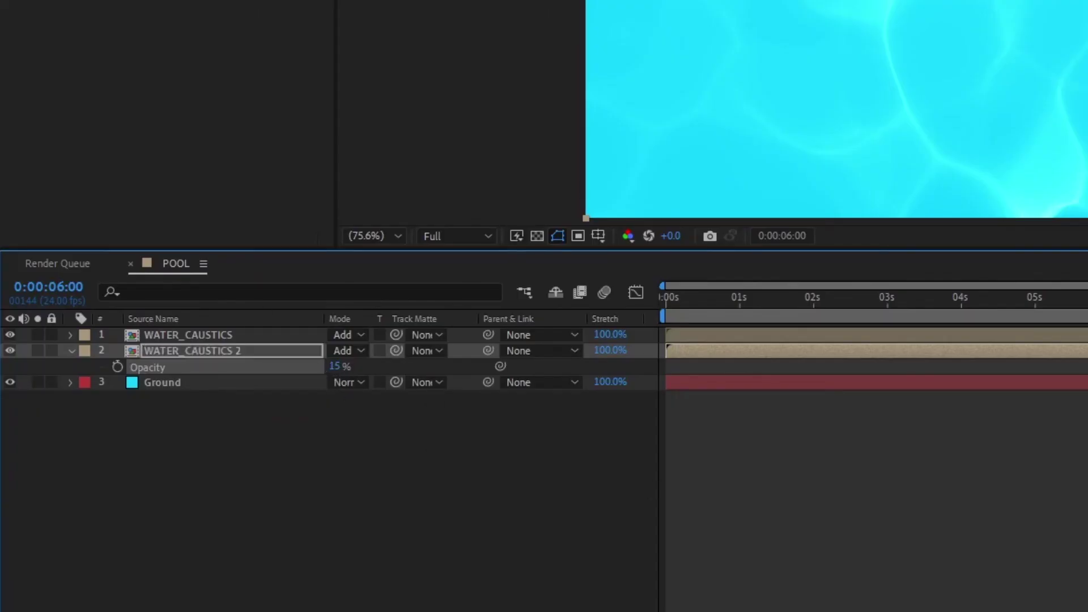
Step: Inspect the pool water at frames from about 0:00:07:05 to 0:00:09:00, viewing the last one at 100% magnification
key("space")
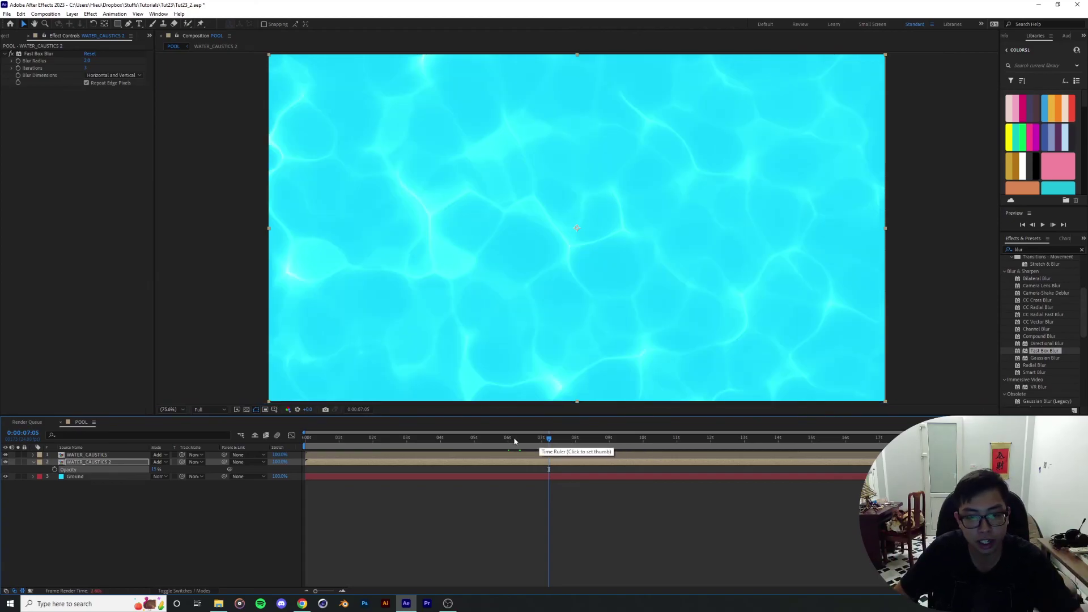
left_click(549, 440)
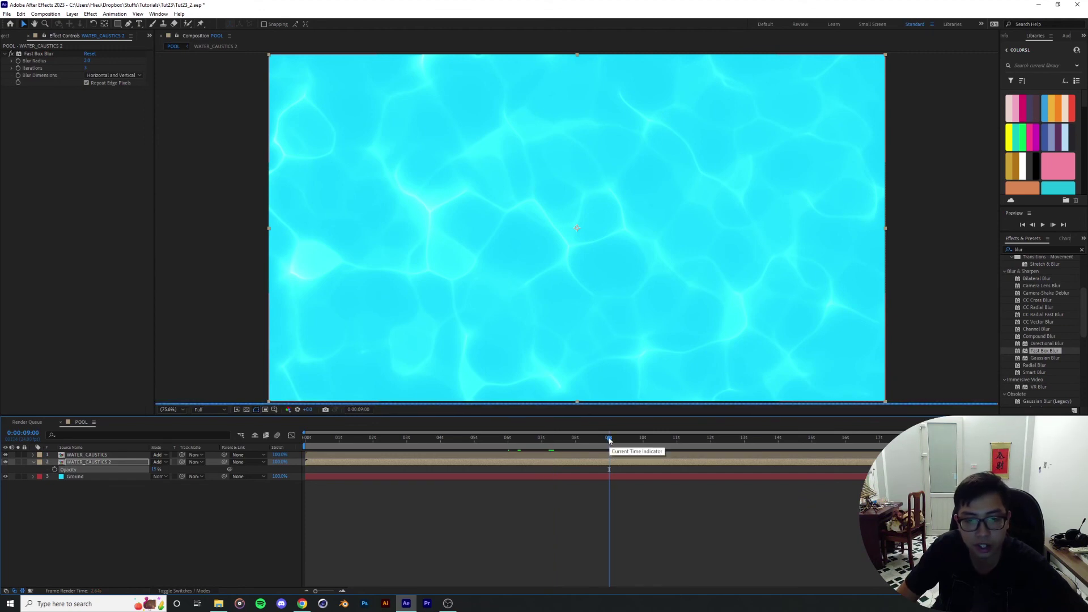
key("slash")
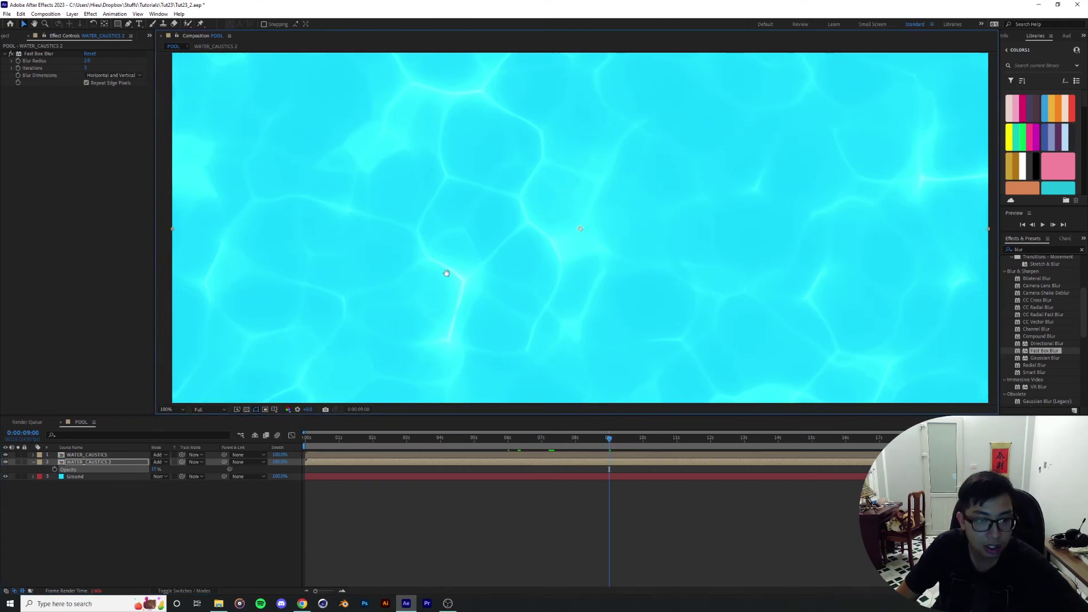